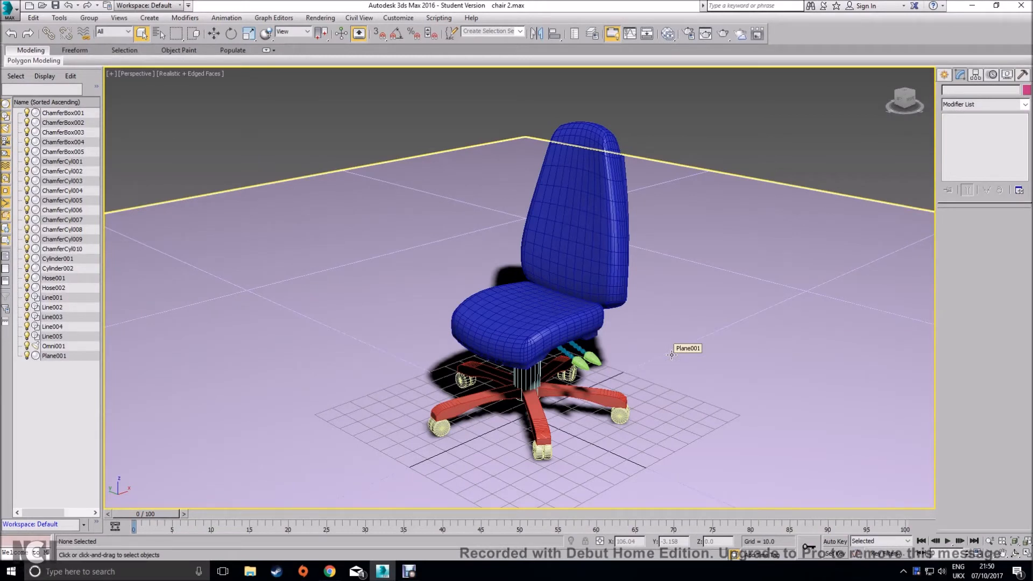
Step: Change the chair backrest's object colour to a lighter blue
left_click(611, 288)
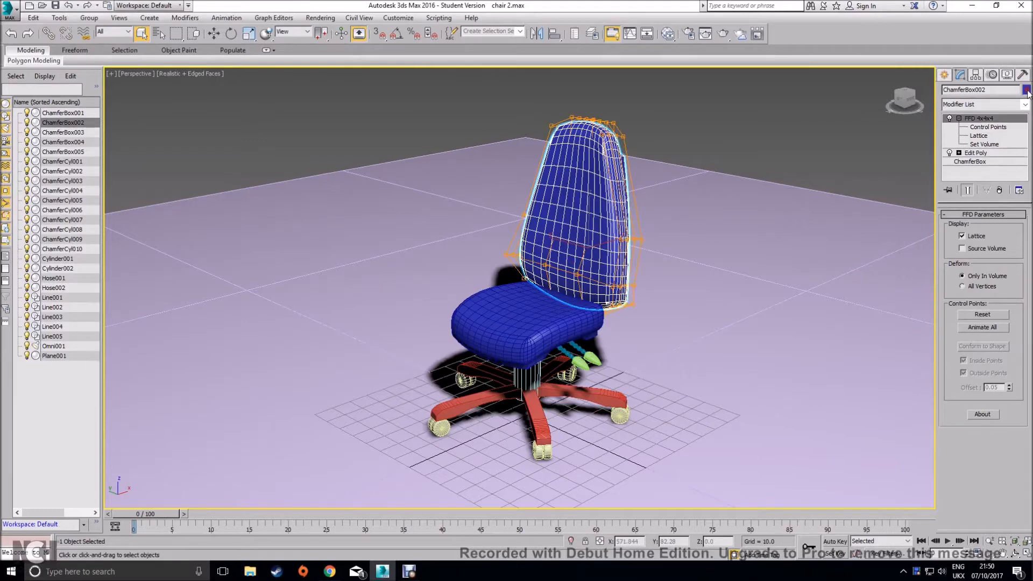
left_click(1026, 90)
left_click(547, 267)
left_click(569, 343)
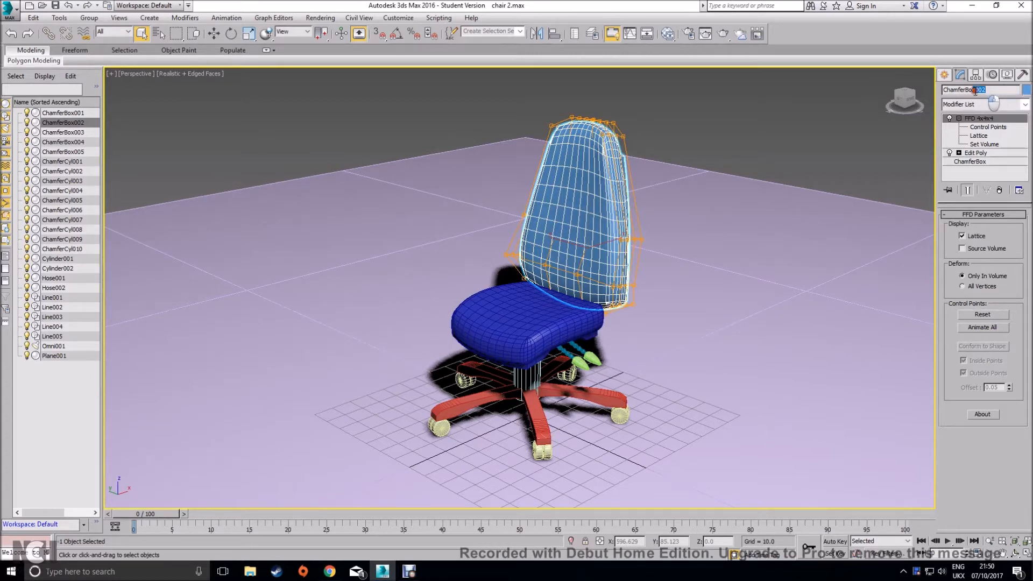
Step: Rename the chair seat object ChamferBox001 as Seat
left_click(67, 114)
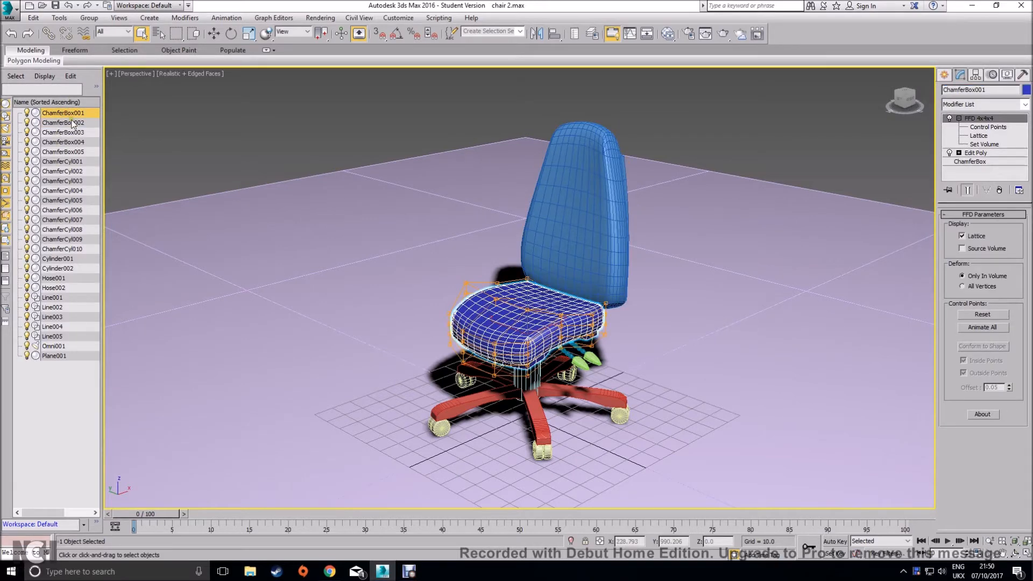
right_click(72, 118)
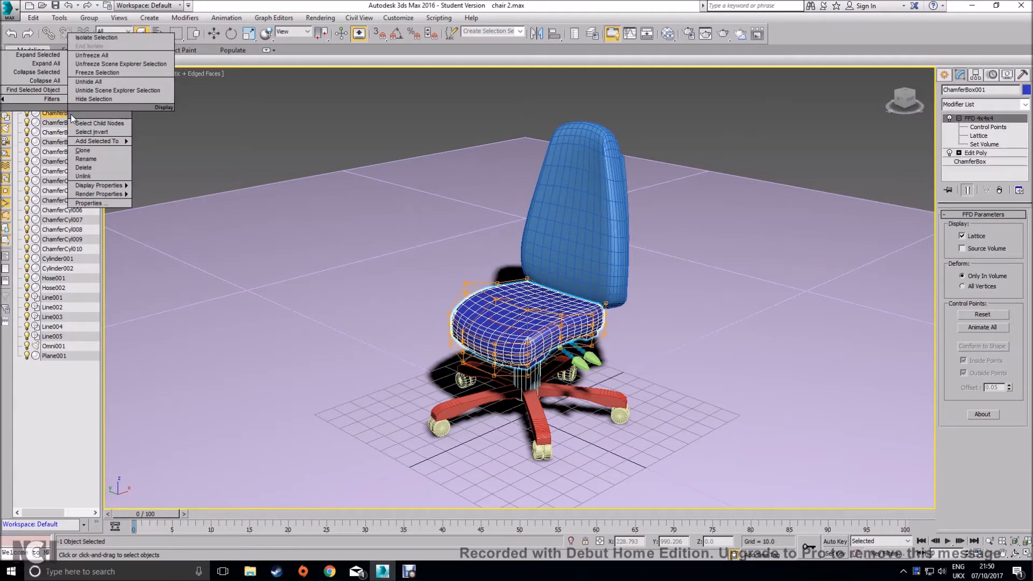
double_click(999, 90)
type("Seat")
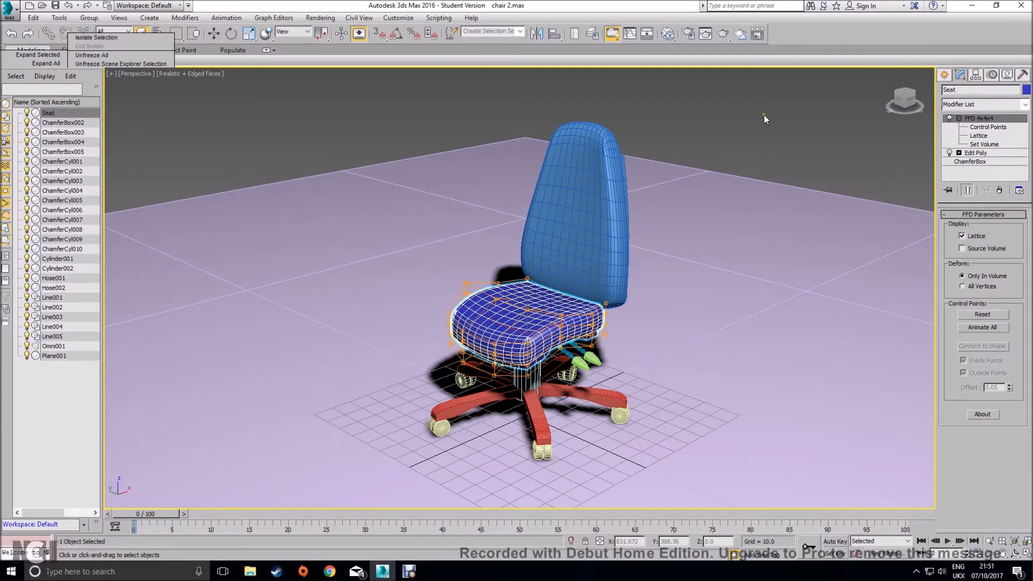
left_click(766, 115)
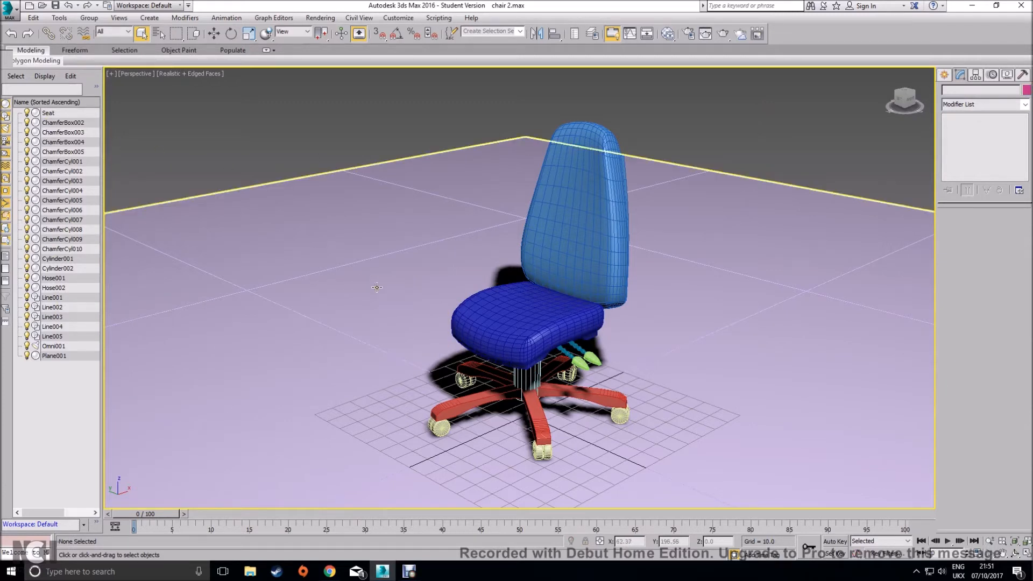
Step: Undo the recent selection changes and the renaming of the seat object
left_click(560, 226)
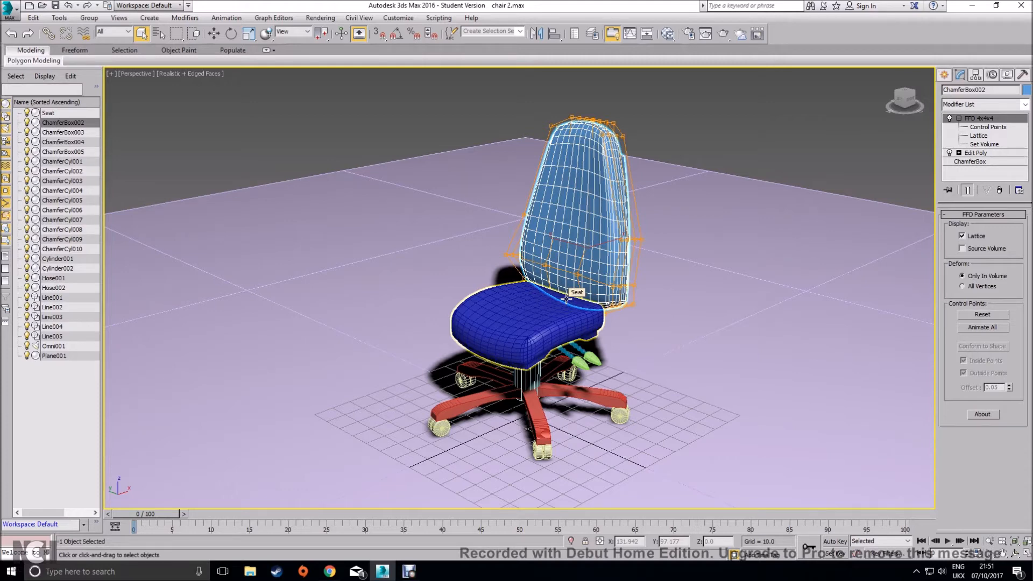
key("ctrl+z")
key("ctrl+z")
key("ctrl+z")
key("ctrl+z")
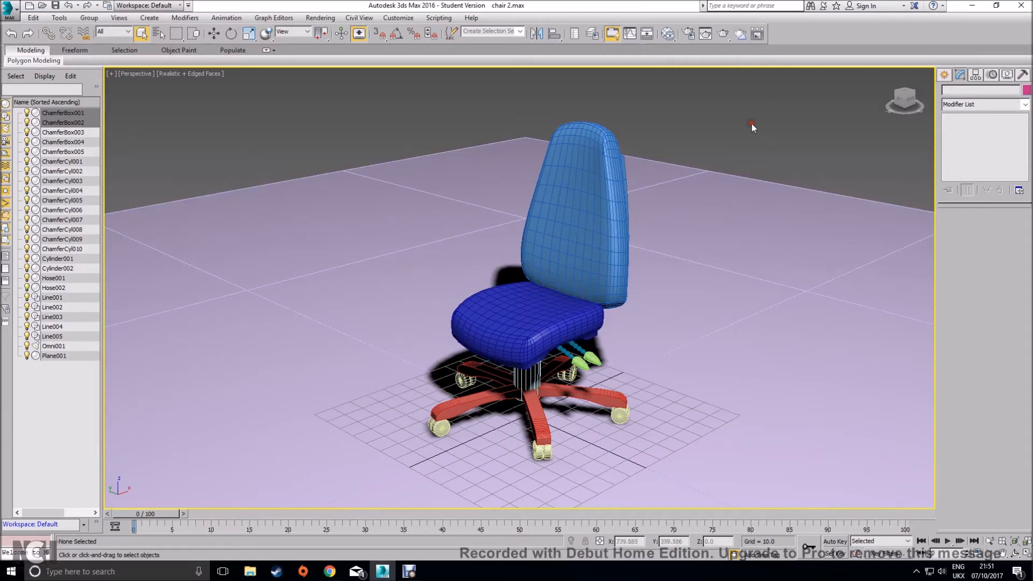
Step: Compare the chair model's parts and colours with the blue office chair reference photo in Chrome, viewing the model from several sides
scroll(566, 299, "up", 3)
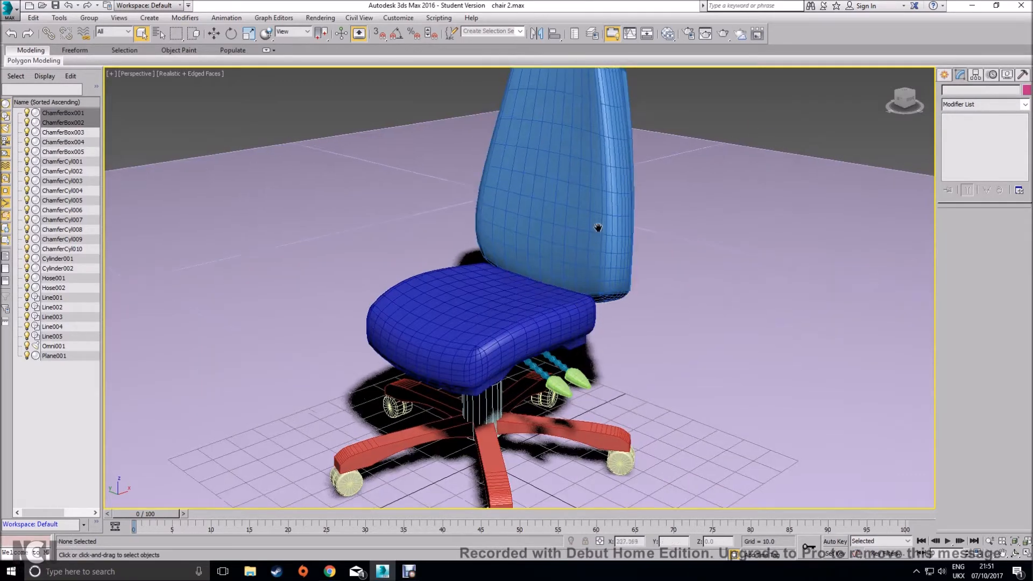
middle_click_drag(599, 226, 511, 377, "alt")
left_click(329, 571)
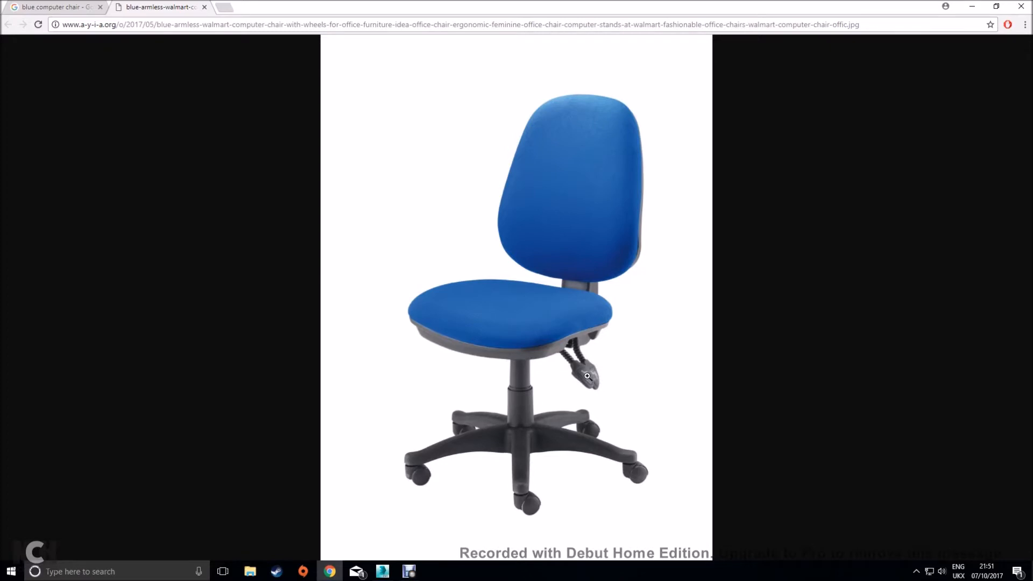
left_click(972, 6)
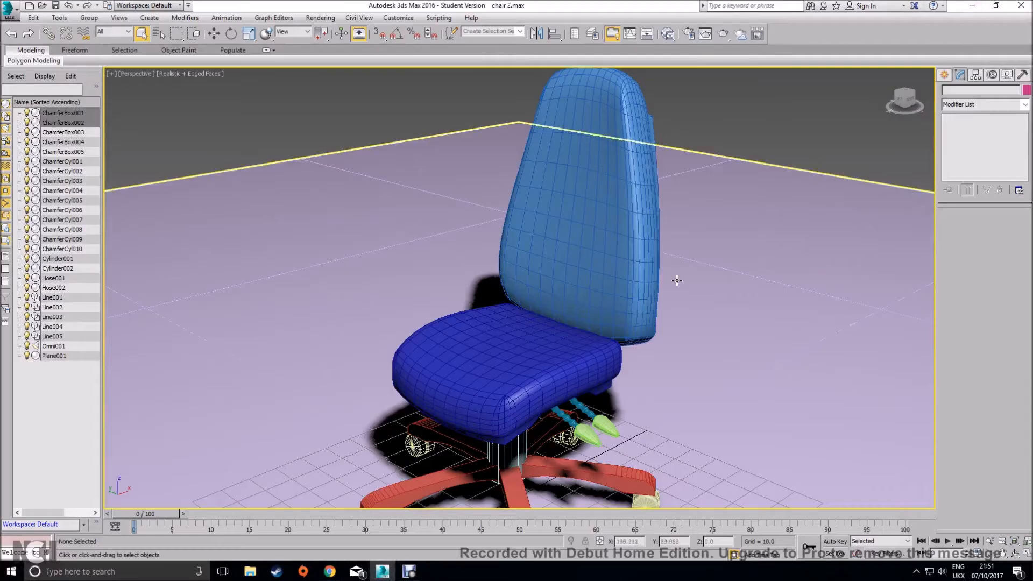
middle_click_drag(651, 305, 588, 301, "alt")
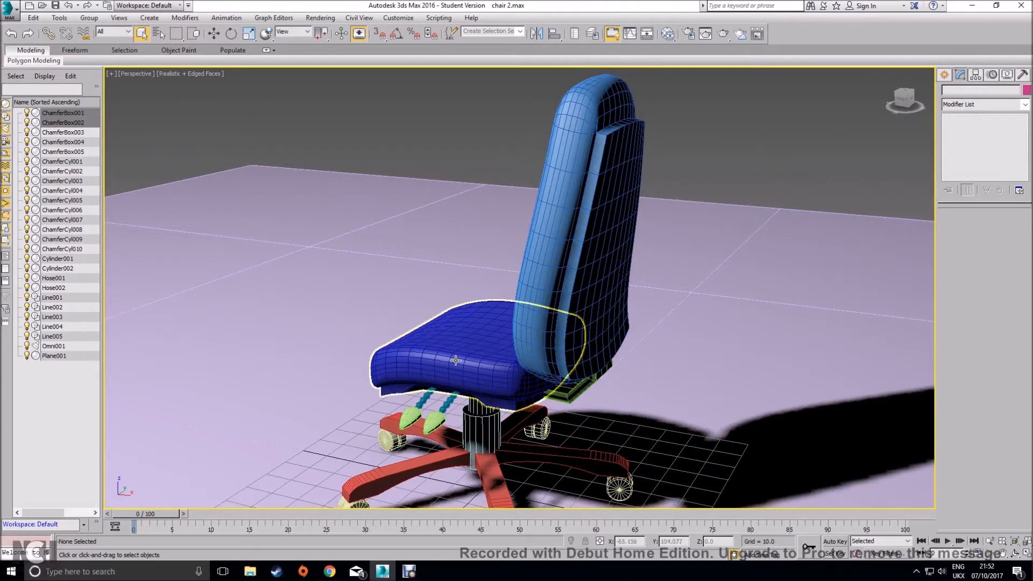
middle_click_drag(590, 301, 641, 315, "alt")
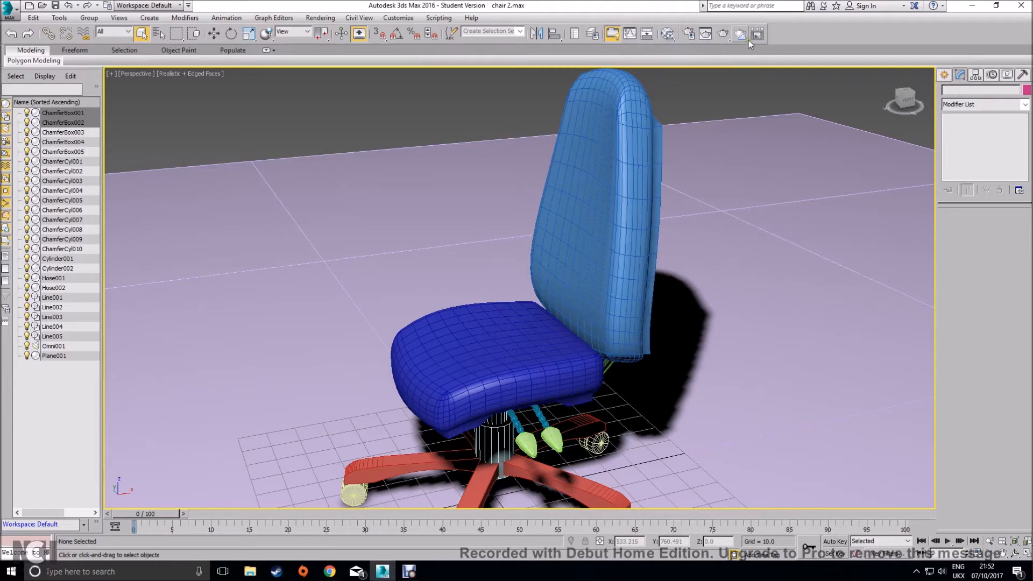
Step: Open the material editor and switch it to the Compact Material Editor mode
left_click(667, 35)
left_click_drag(239, 60, 621, 103)
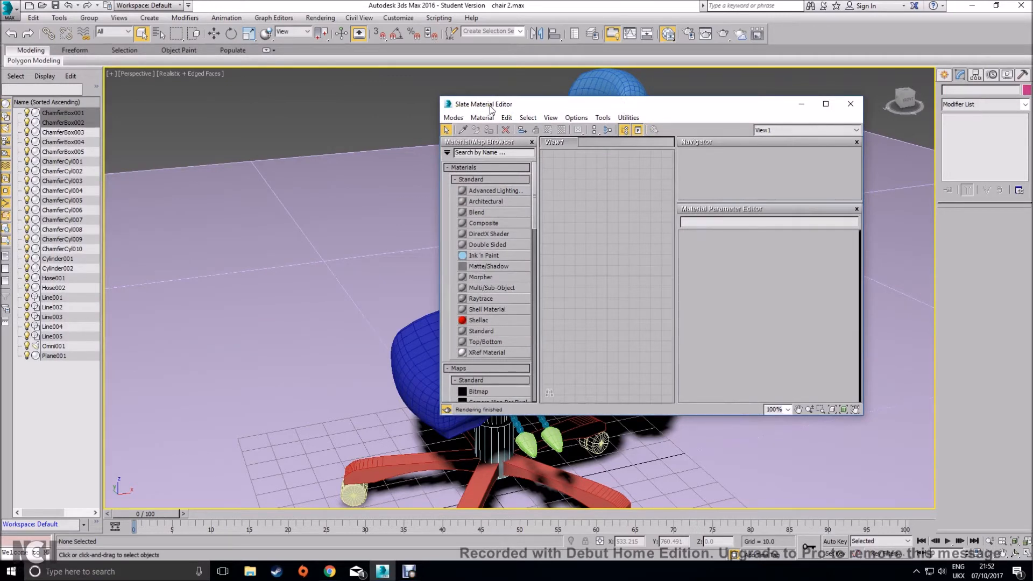
left_click(462, 119)
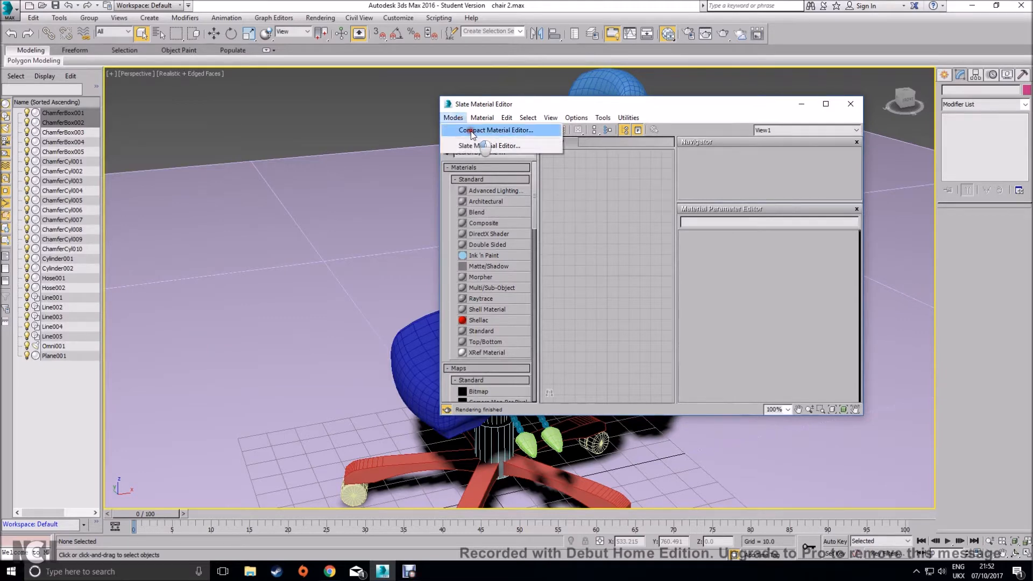
left_click(472, 131)
Step: Switch the material editor to Slate mode and return it to Compact mode
left_click(191, 75)
left_click(206, 106)
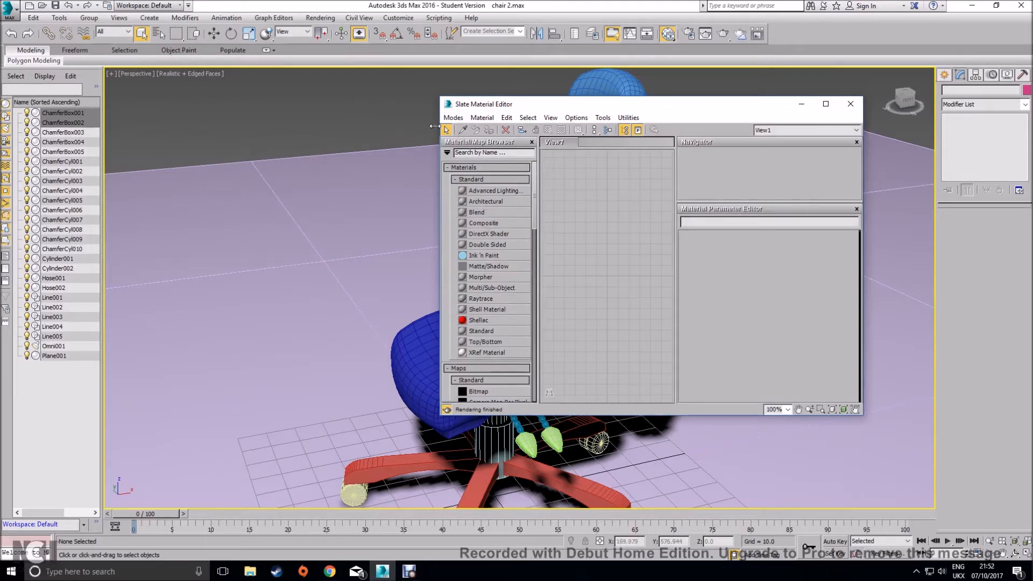
left_click(454, 117)
left_click(463, 129)
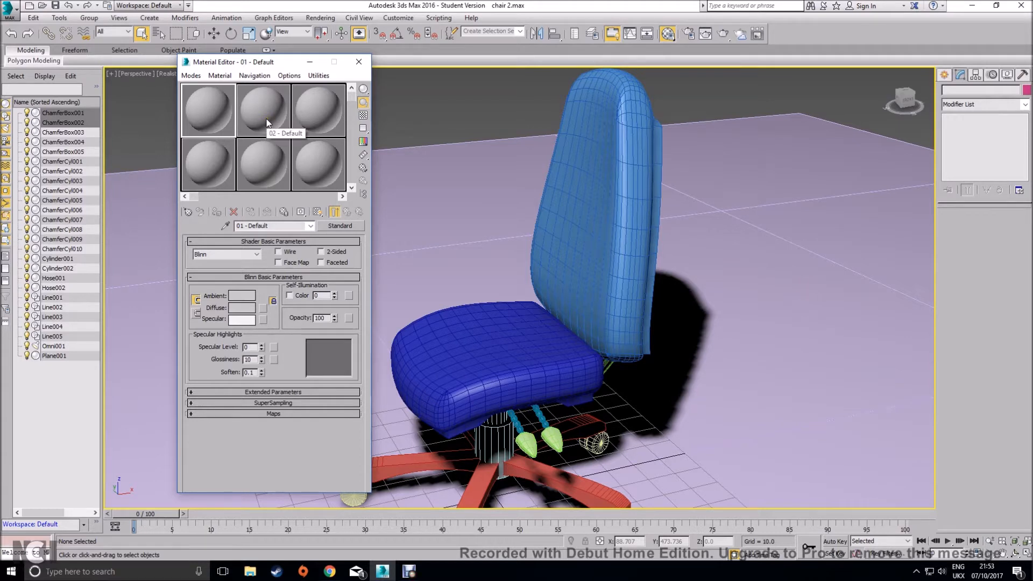
left_click(208, 106)
left_click(258, 113)
left_click(318, 128)
left_click(317, 164)
left_click(260, 166)
left_click(224, 164)
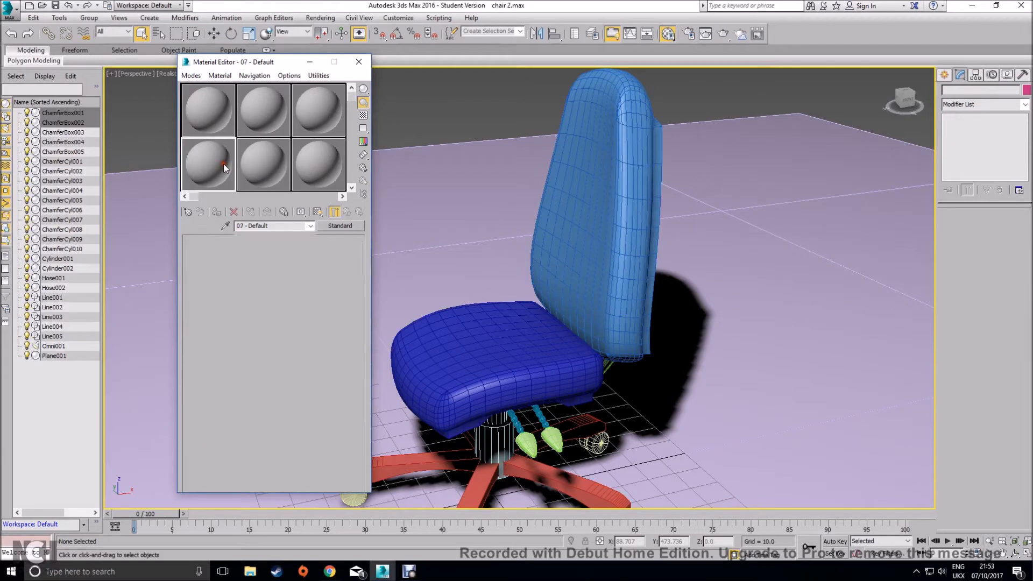
Step: Set the diffuse colour of the 01 - Default material to blue with RGB 13, 29, 239
left_click(215, 125)
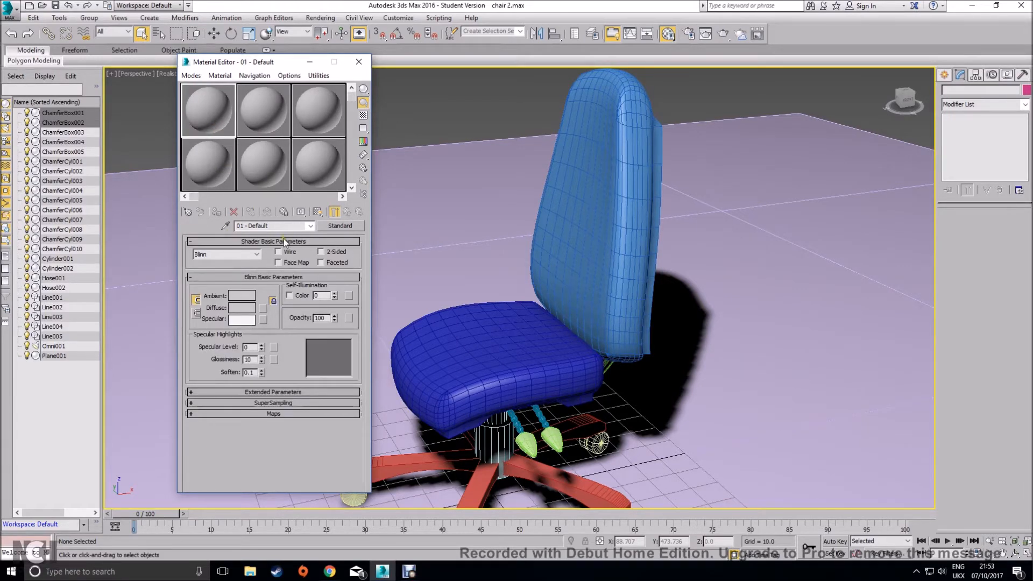
left_click(244, 310)
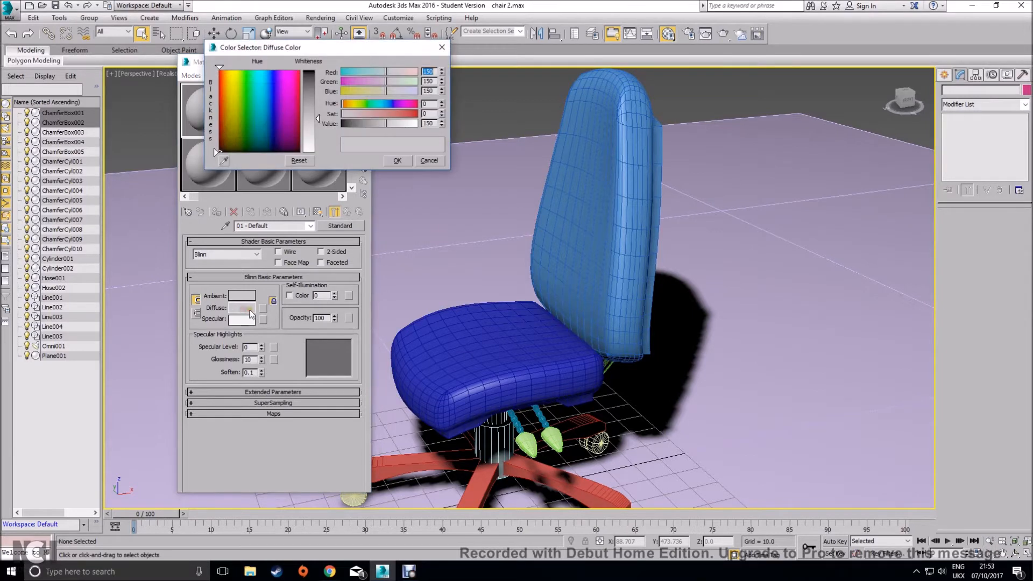
left_click(269, 79)
left_click_drag(270, 78, 270, 75)
left_click_drag(317, 119, 317, 75)
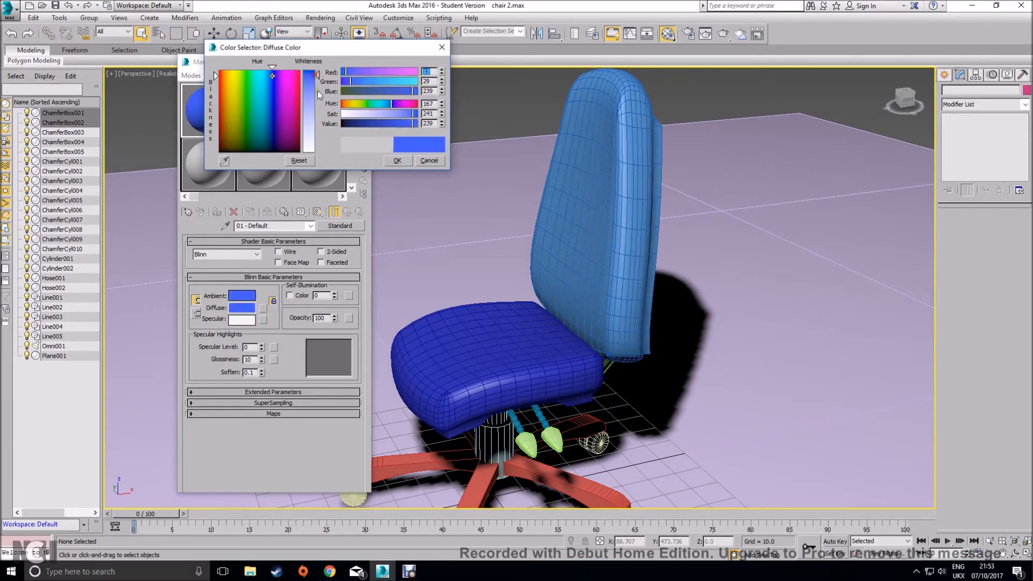
Step: Try to sample the diffuse colour from the blue chair in the reference photo in Chrome with the eyedropper
left_click(224, 161)
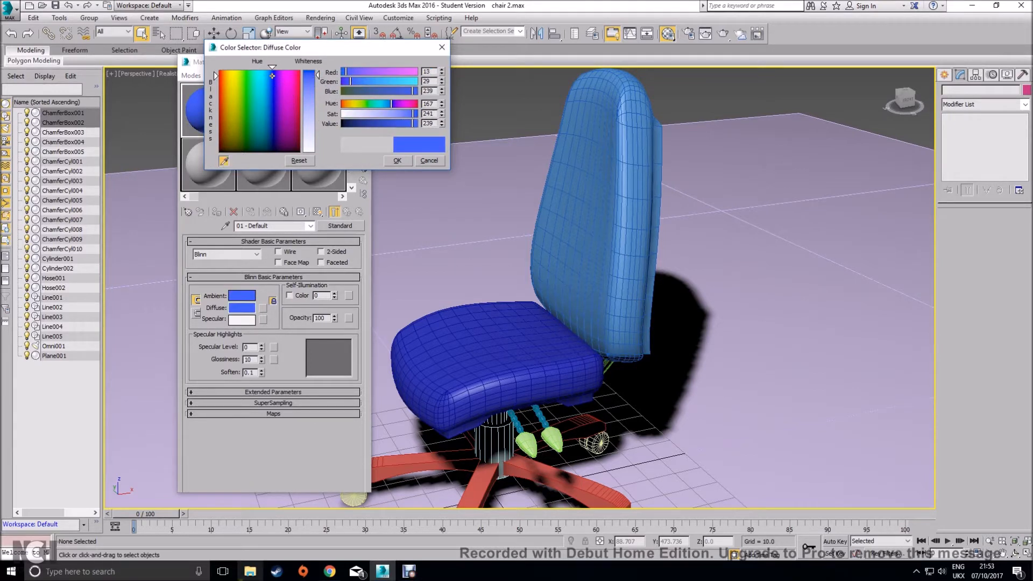
left_click(330, 571)
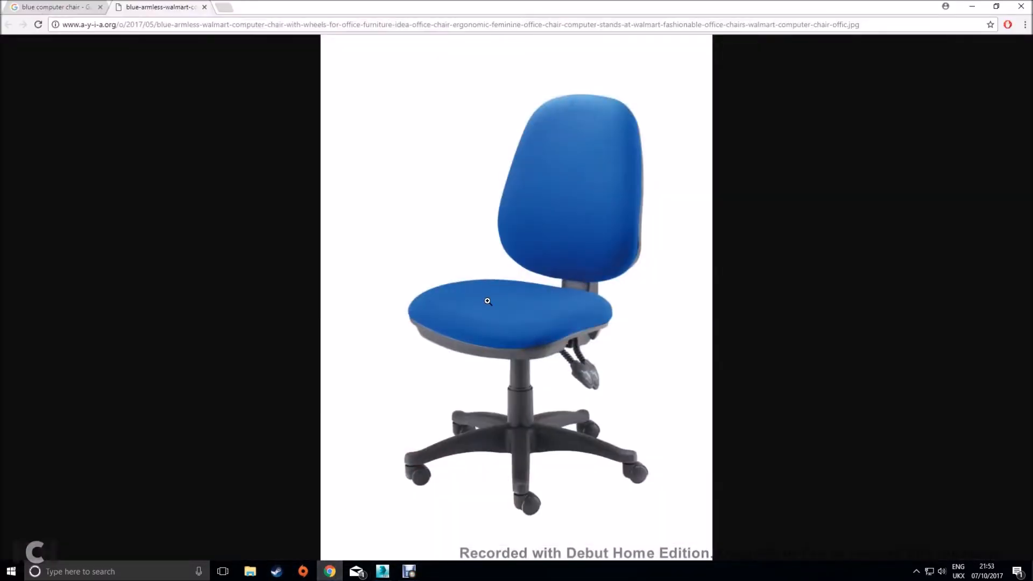
left_click(382, 572)
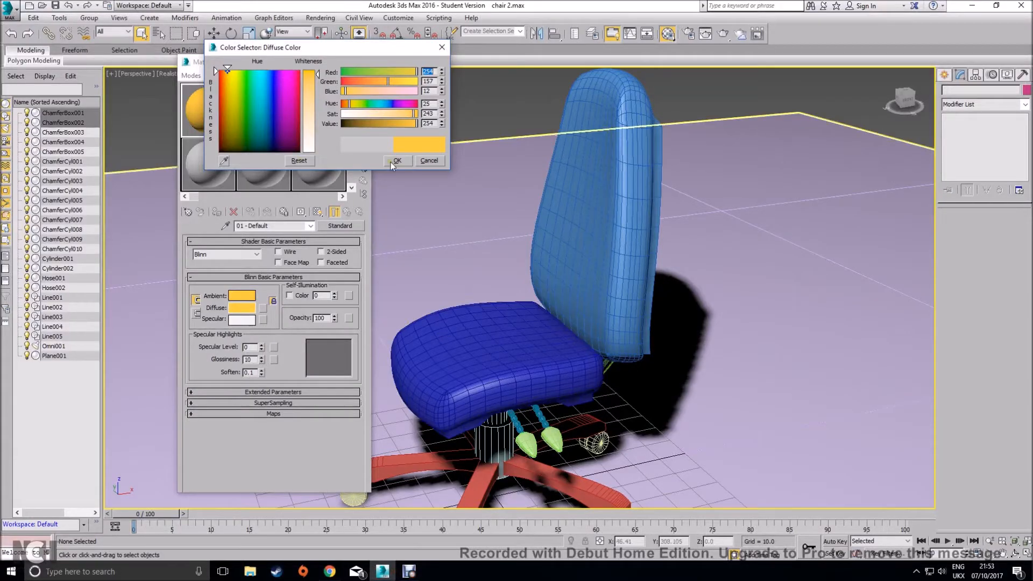
Step: Set the 01 - Default material's diffuse colour to a saturated blue with hue 165, saturation 255 and value 247
left_click(270, 73)
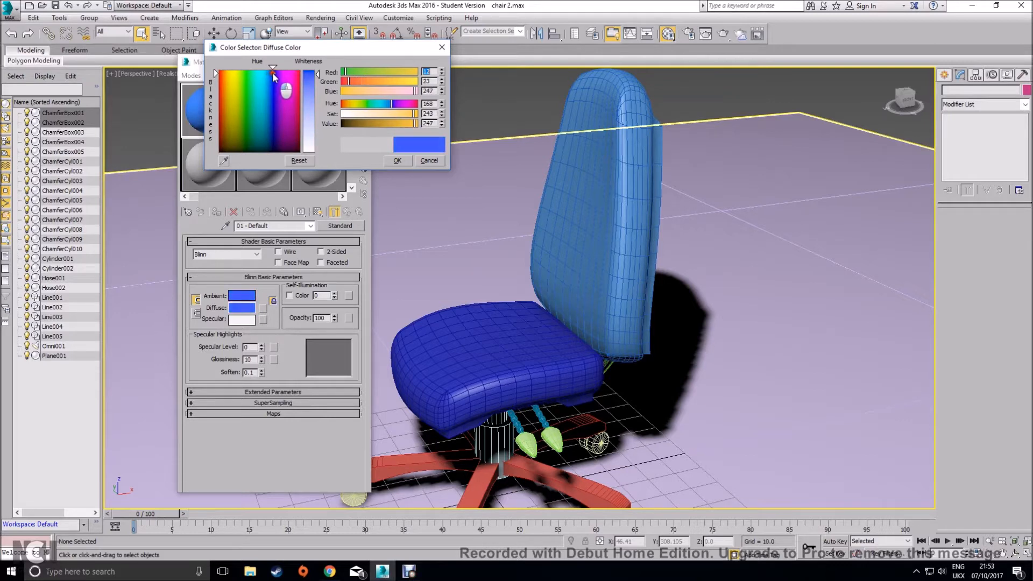
left_click(272, 73)
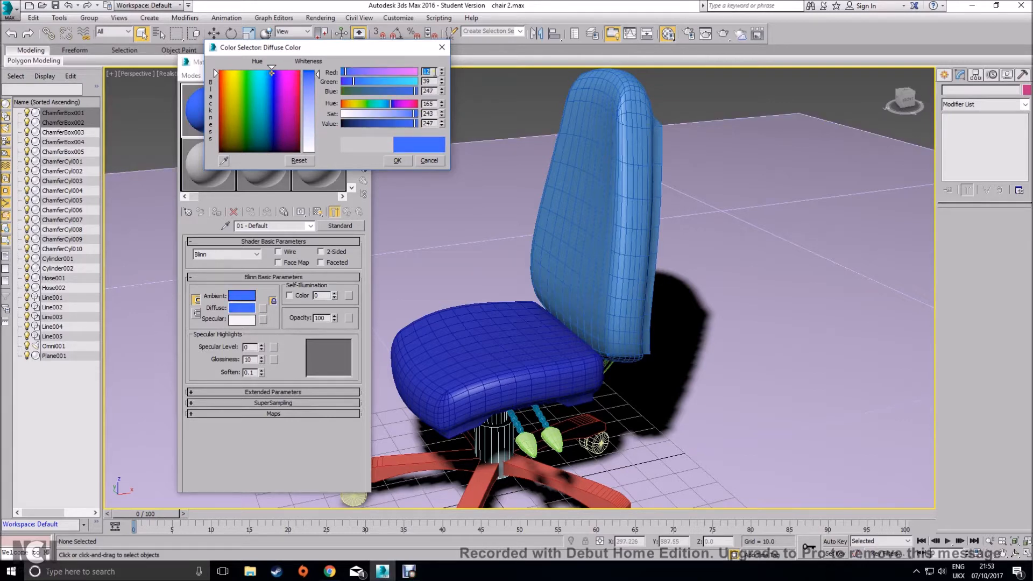
left_click_drag(321, 77, 319, 70)
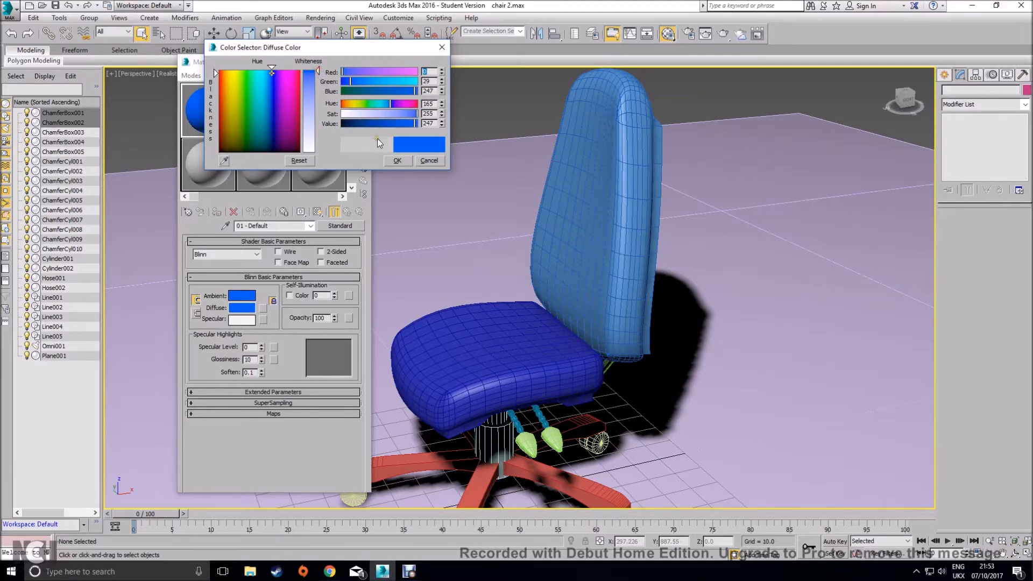
left_click(397, 161)
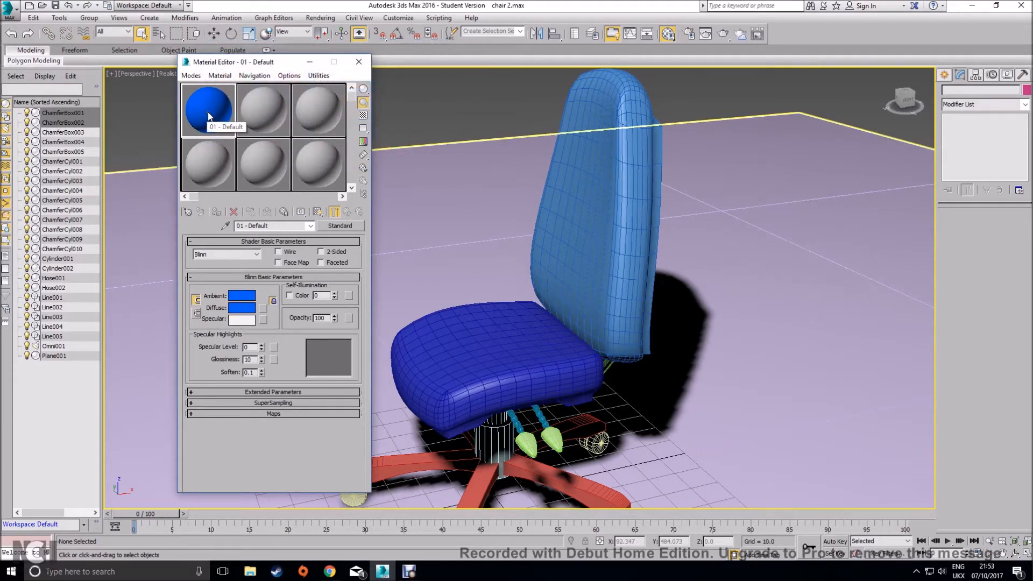
Step: Set the diffuse colour of the 02 - Default material to near-black with RGB 8, 8, 8
left_click(270, 116)
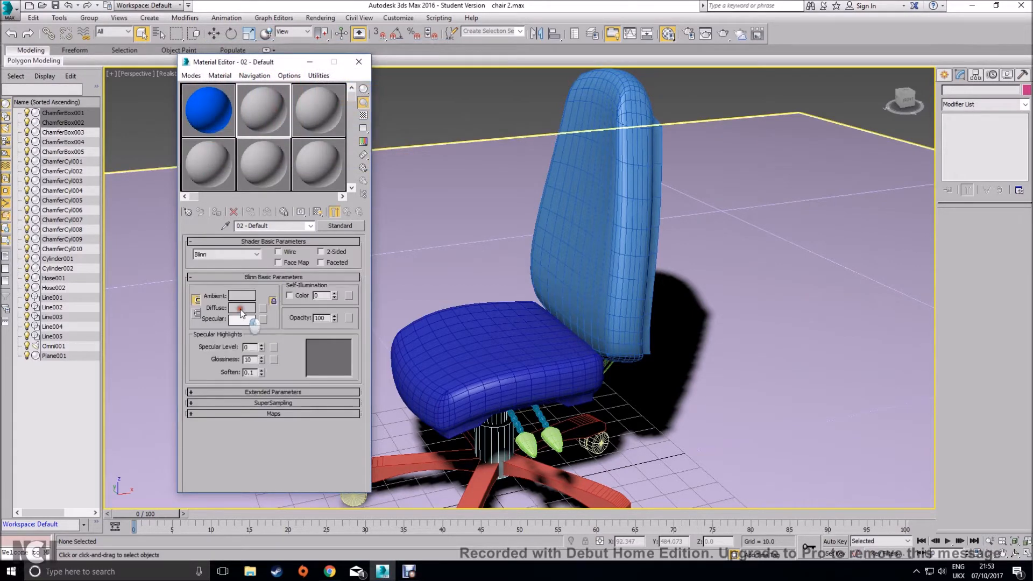
left_click(241, 308)
left_click_drag(307, 96, 309, 73)
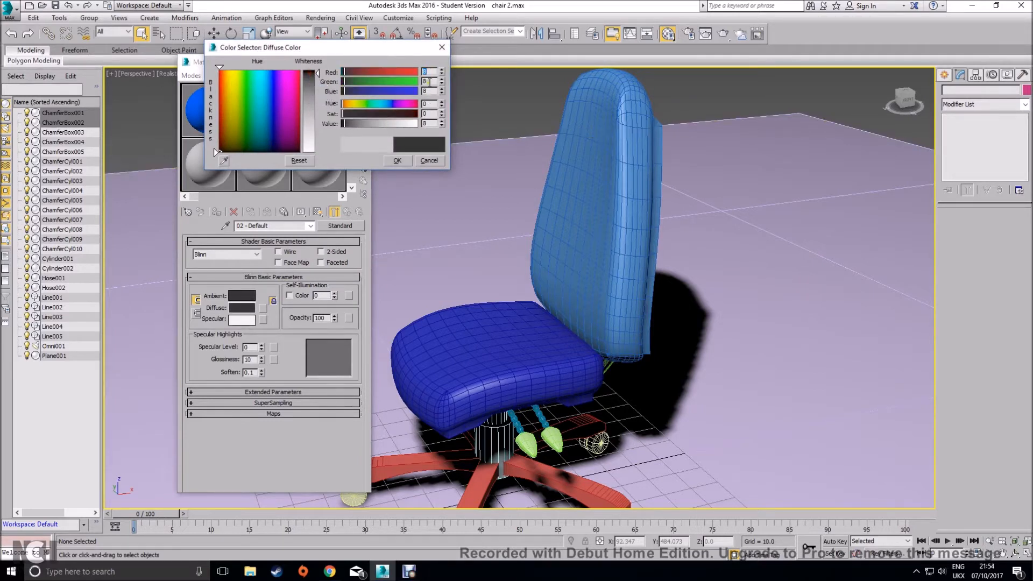
left_click(402, 162)
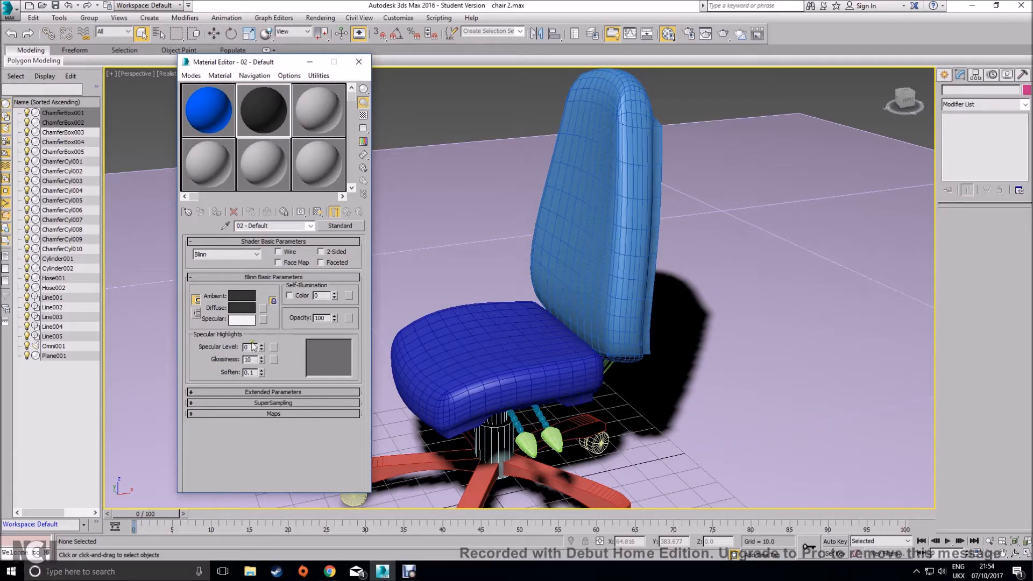
Step: Create a teapot with a radius of about 50 on the floor plane beside the chair
left_click(945, 75)
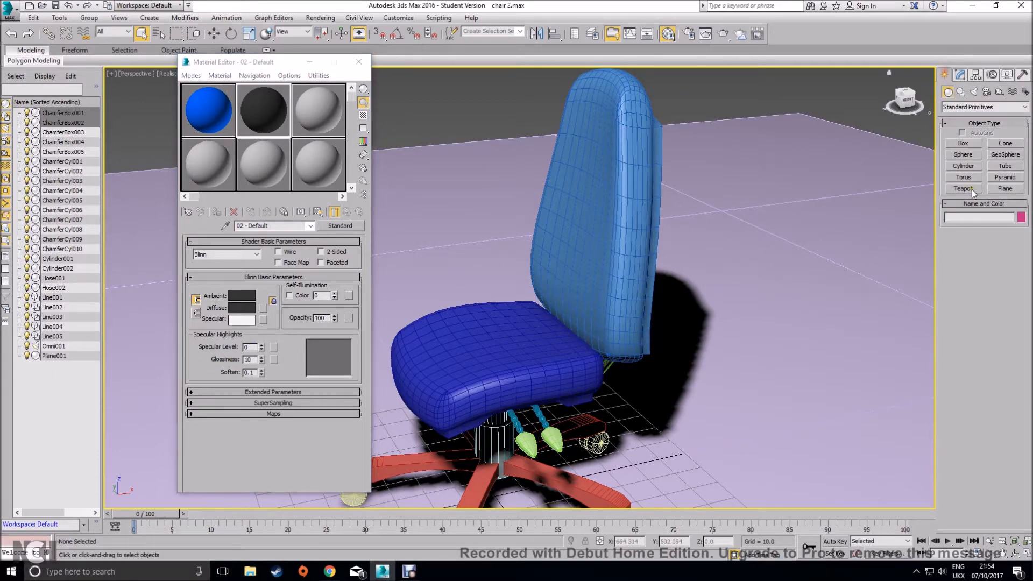
left_click(963, 189)
left_click_drag(777, 296, 691, 350)
scroll(692, 350, "up", 3)
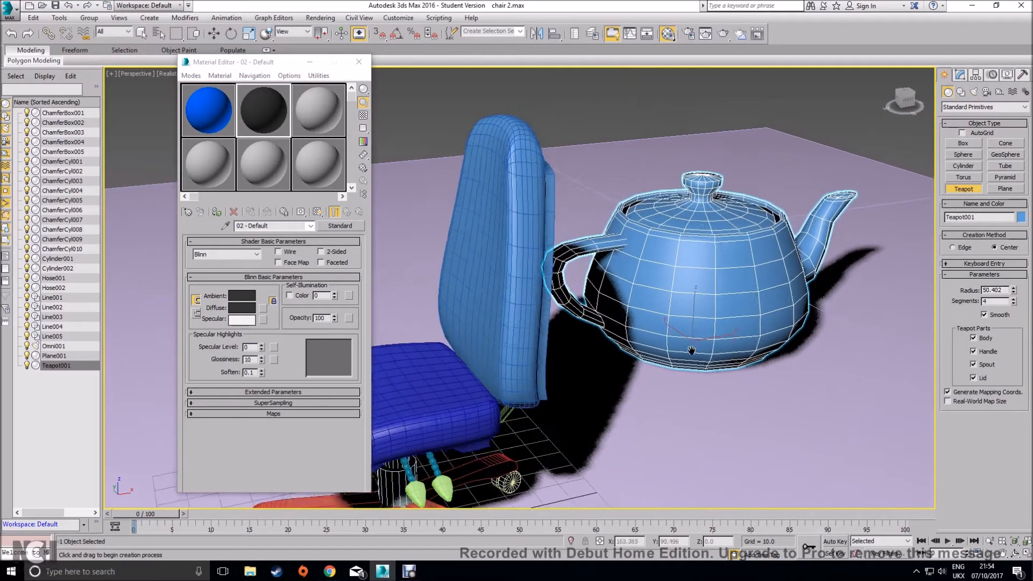
middle_click_drag(691, 350, 657, 366)
Step: Assign the near-black 02 - Default material to the teapot and set its specular level to 50
left_click_drag(527, 233, 619, 281)
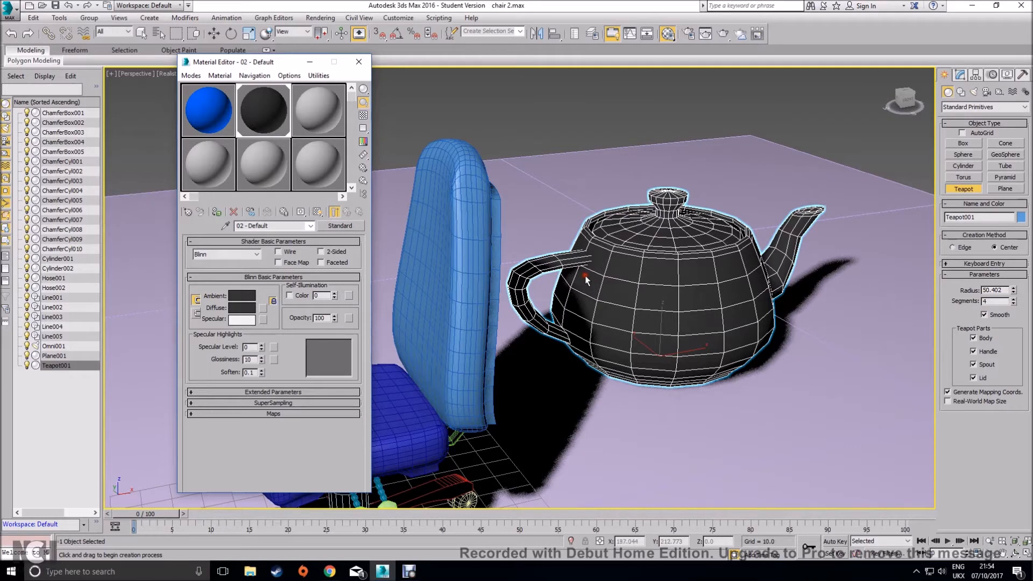
left_click_drag(263, 348, 257, 319)
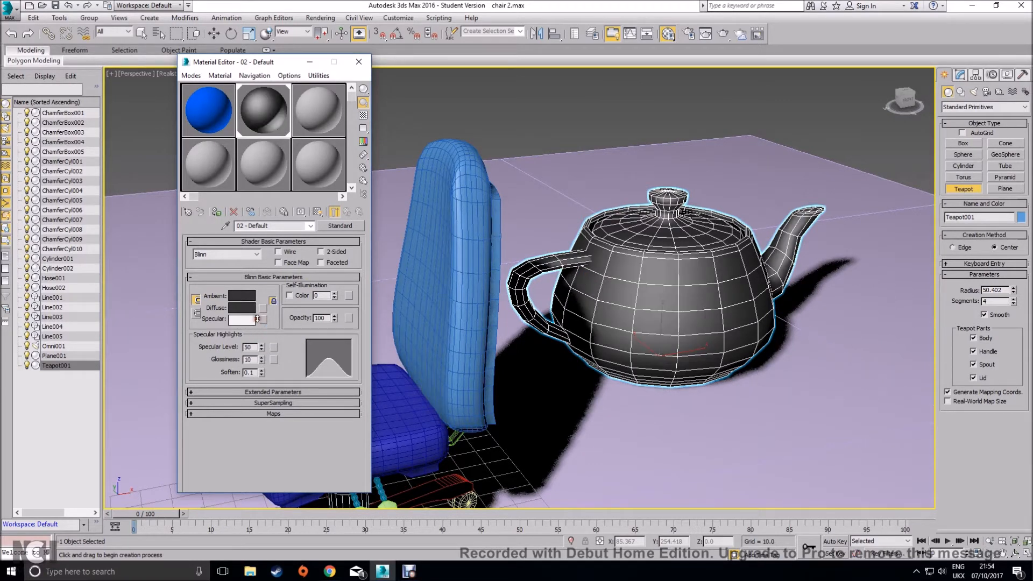
Step: Reset the specular level of the 02 - Default material, raise it to 20 and inspect the material in an enlarged sample preview
right_click(261, 349)
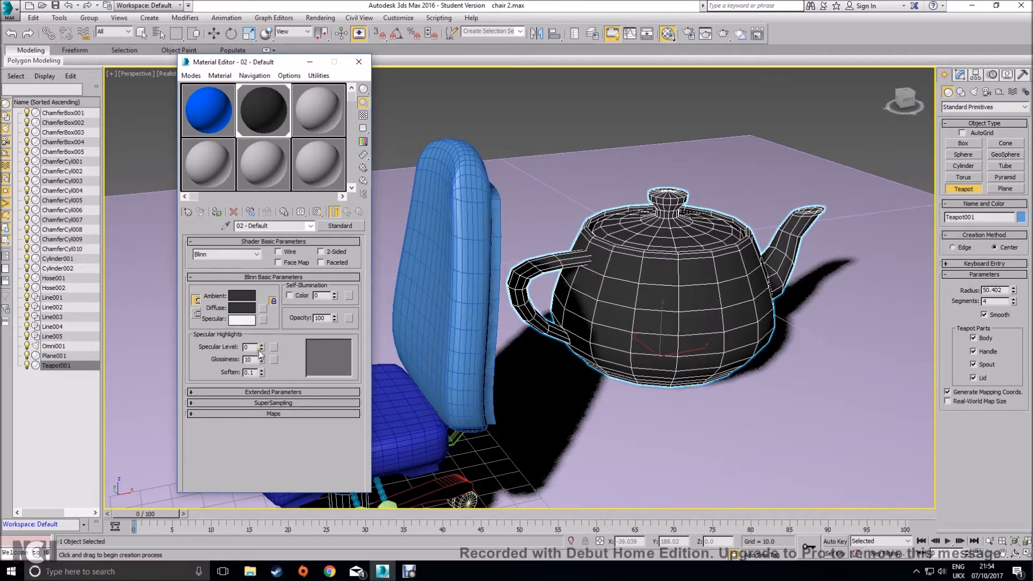
left_click_drag(261, 347, 260, 332)
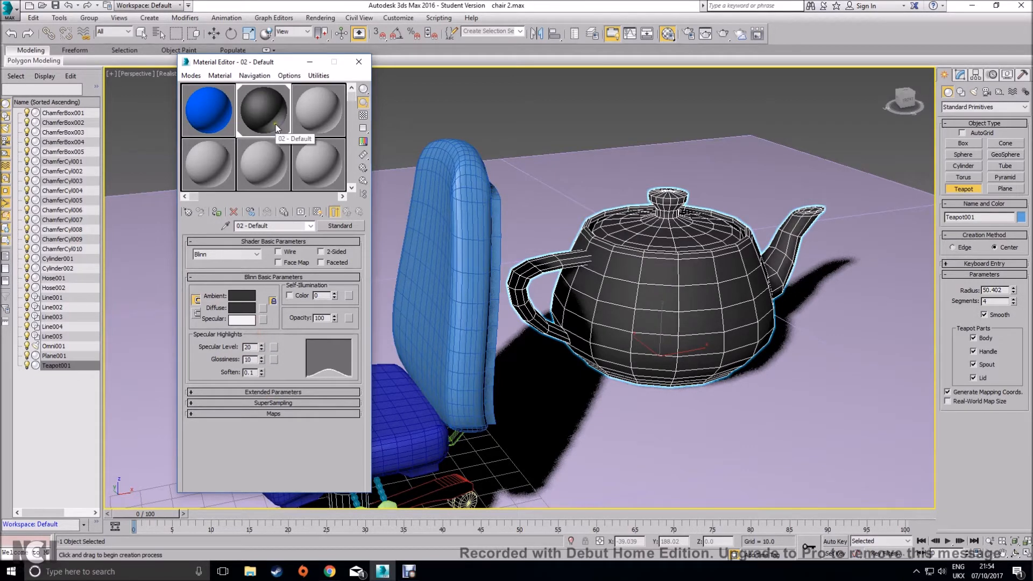
double_click(264, 110)
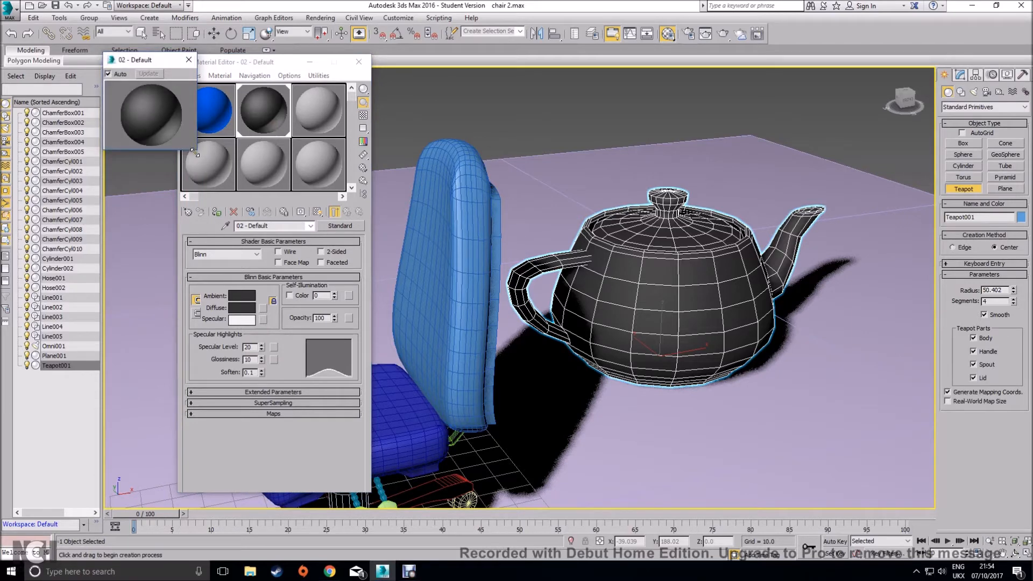
left_click_drag(195, 153, 376, 328)
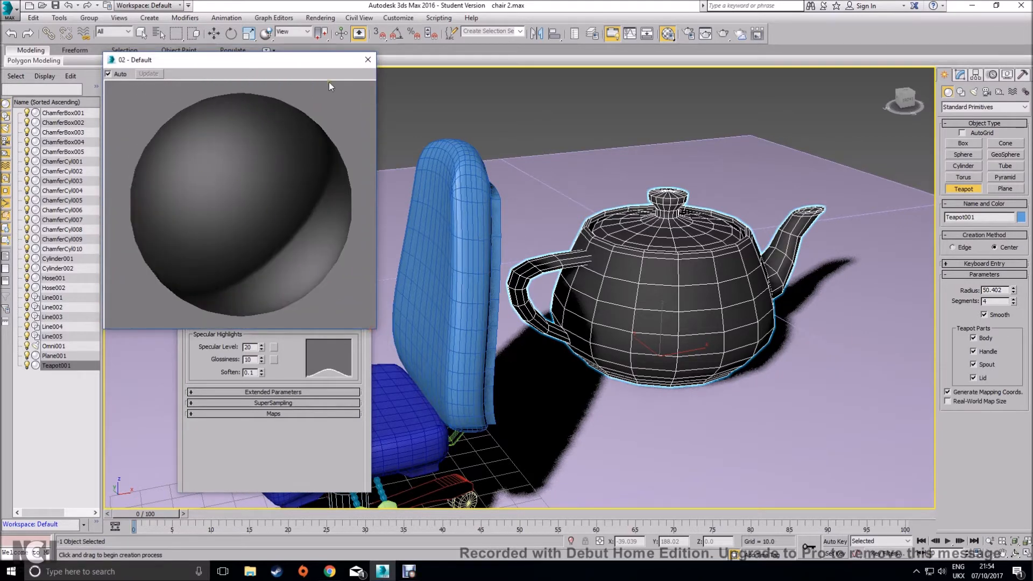
left_click(368, 60)
mouse_move(363, 89)
left_mouse_down()
mouse_move(400, 92)
mouse_move(367, 91)
mouse_move(387, 93)
mouse_move(376, 91)
left_mouse_up()
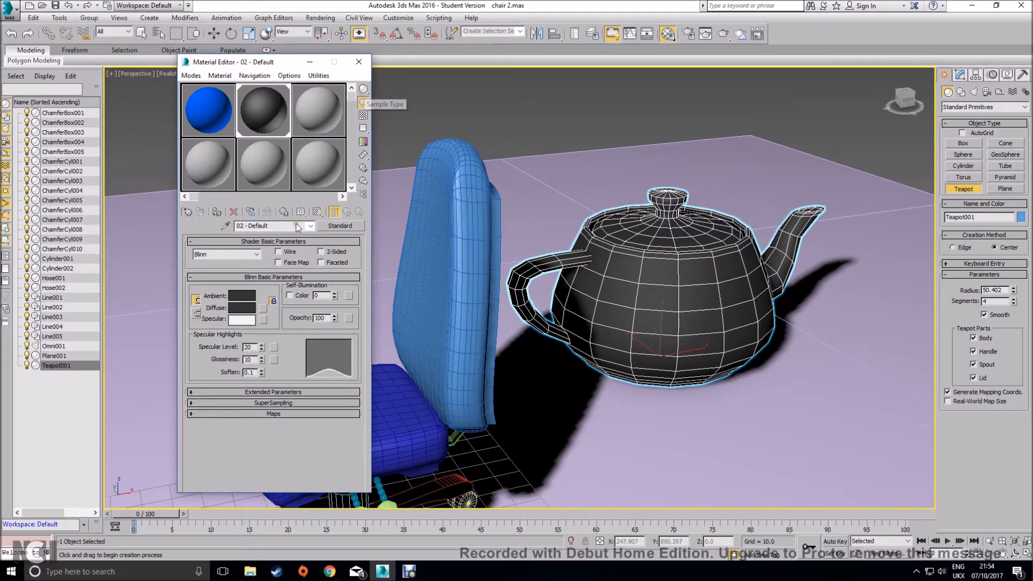
Step: Set the 02 - Default material's specular level to 50, glossiness to 35 and soften to 0.04
middle_click_drag(717, 325, 682, 326)
mouse_move(724, 363)
middle_mouse_down("alt")
mouse_move(657, 352)
mouse_move(641, 363)
mouse_move(720, 368)
middle_mouse_up("alt")
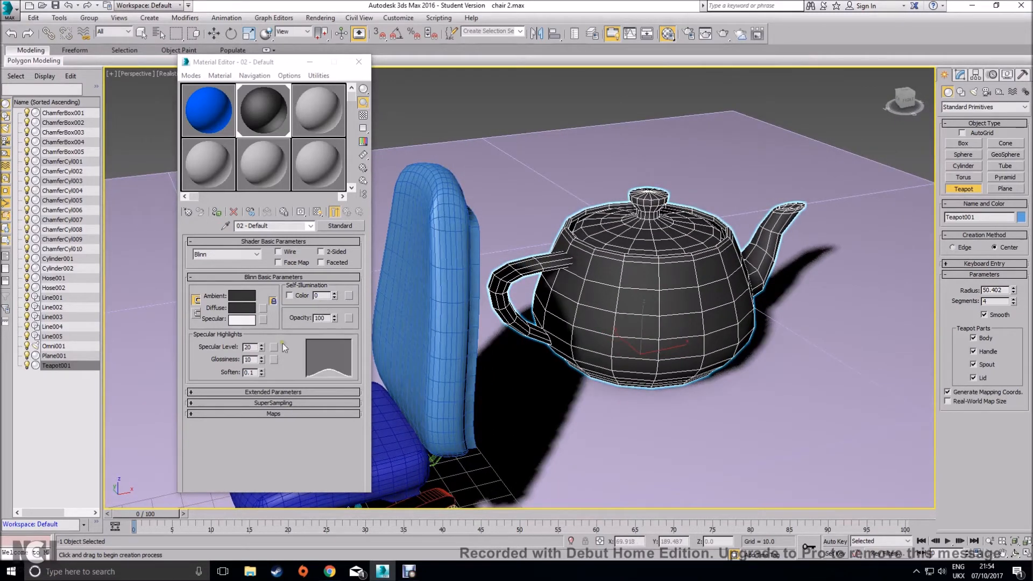
left_click_drag(262, 347, 264, 326)
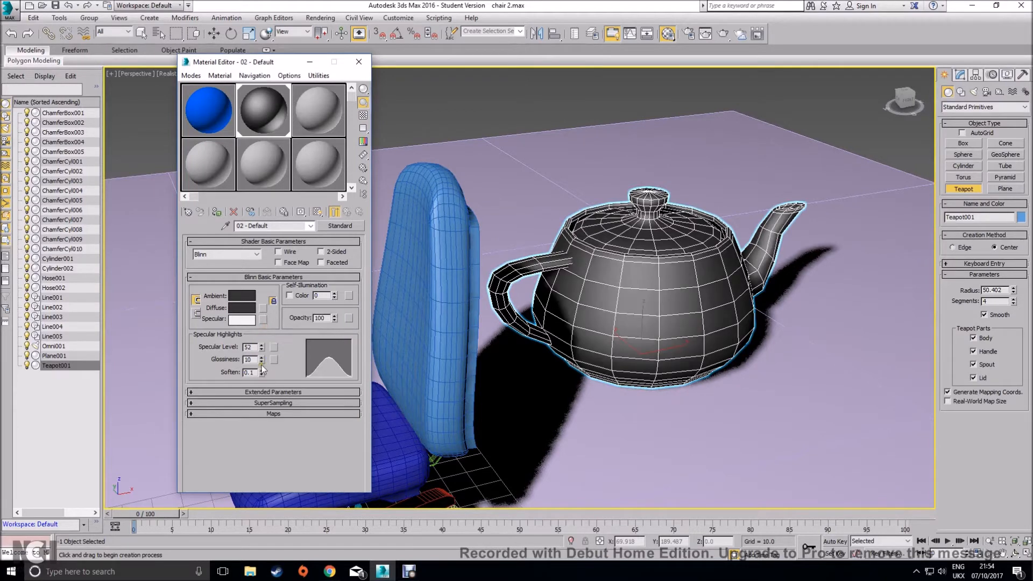
mouse_move(260, 363)
left_mouse_down()
mouse_move(267, 347)
mouse_move(265, 357)
left_mouse_up()
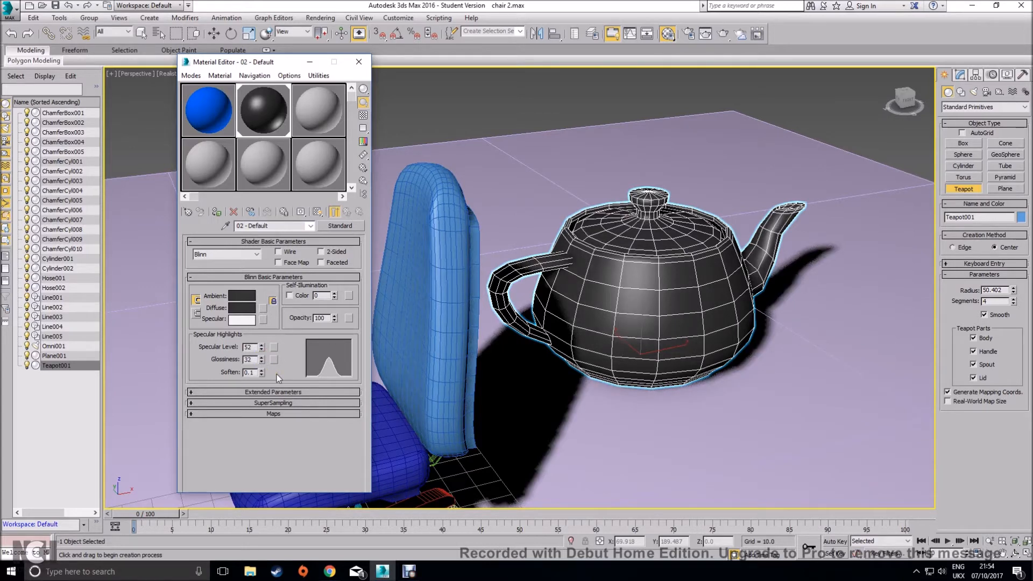
left_click_drag(263, 363, 266, 380)
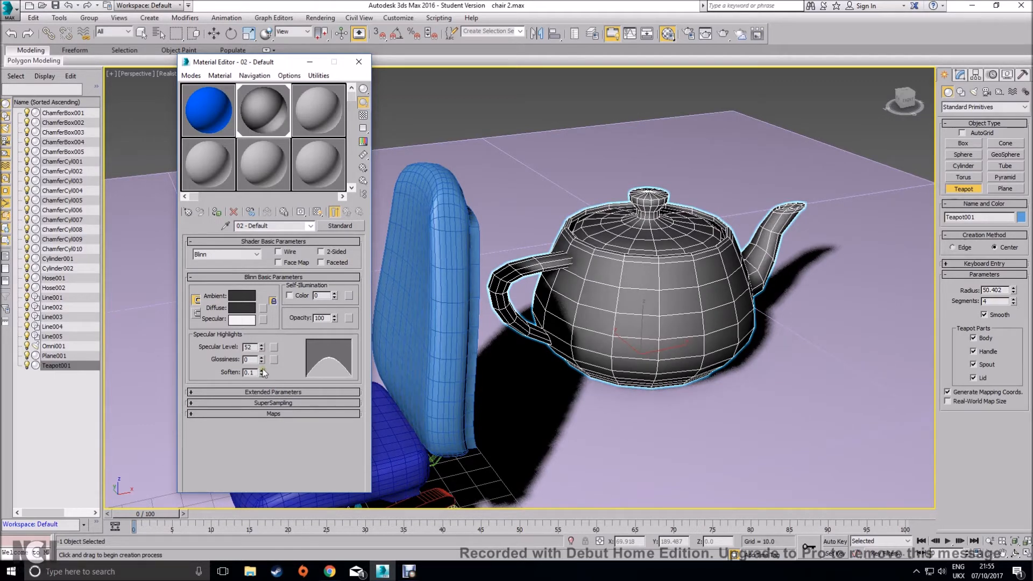
left_click_drag(262, 359, 265, 328)
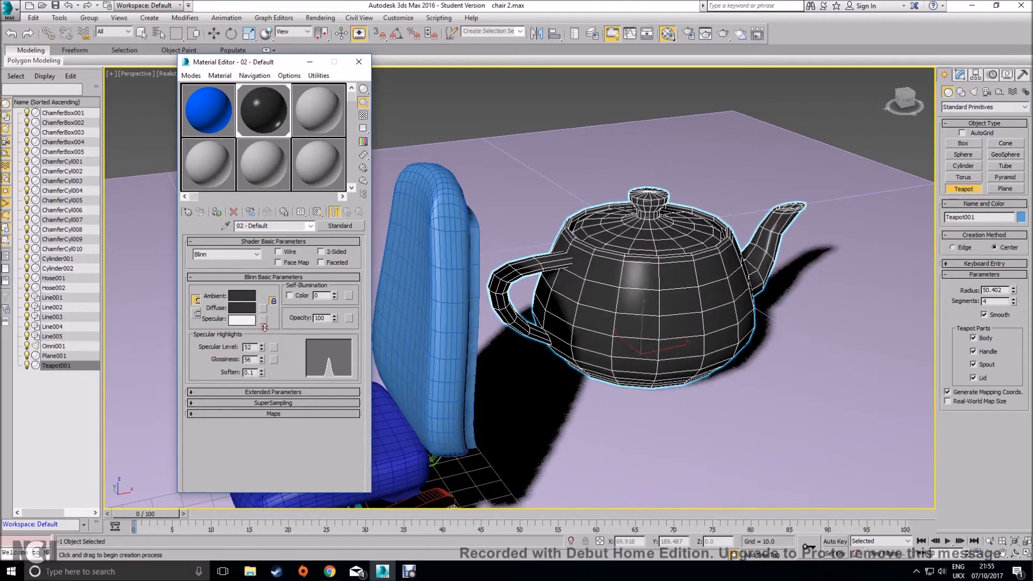
left_click_drag(264, 375, 232, 358)
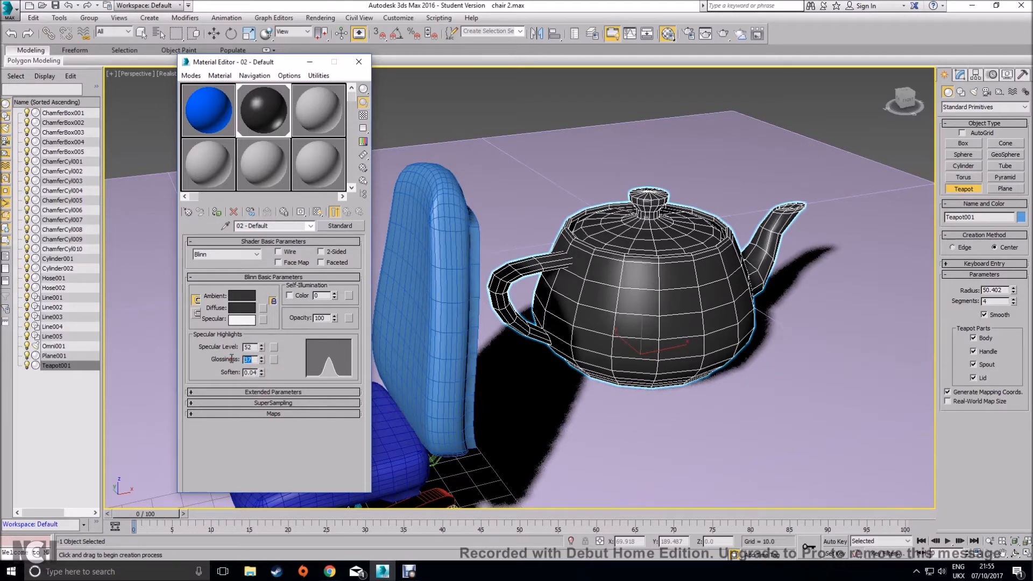
left_click_drag(254, 347, 227, 351)
Step: Set the glossiness and specular level of the blue 01 - Default material to 0
left_click(225, 111)
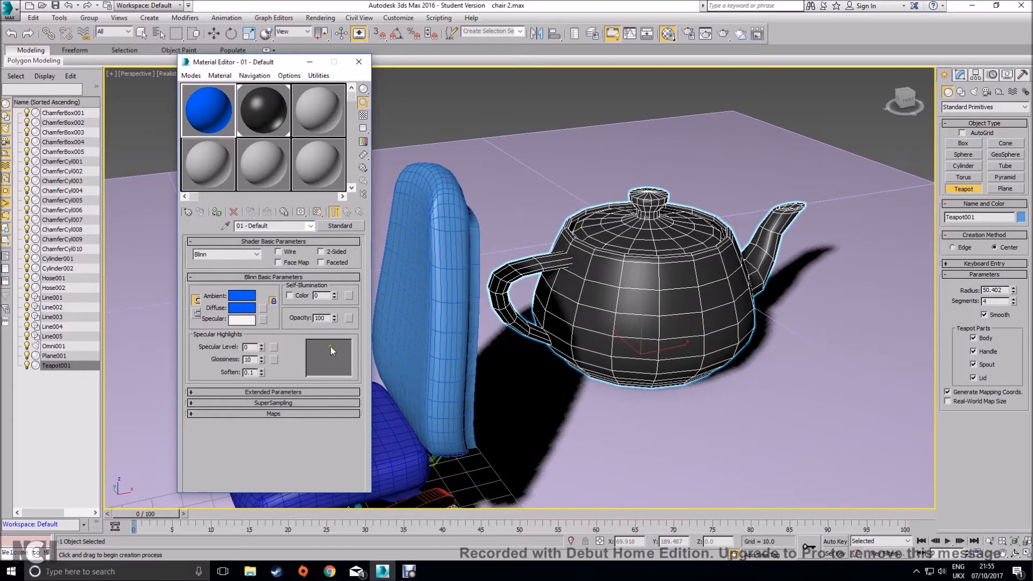
left_click_drag(261, 361, 271, 373)
left_click_drag(262, 346, 267, 380)
Step: Close the Material Editor and delete the test teapot beside the chair
left_click(359, 62)
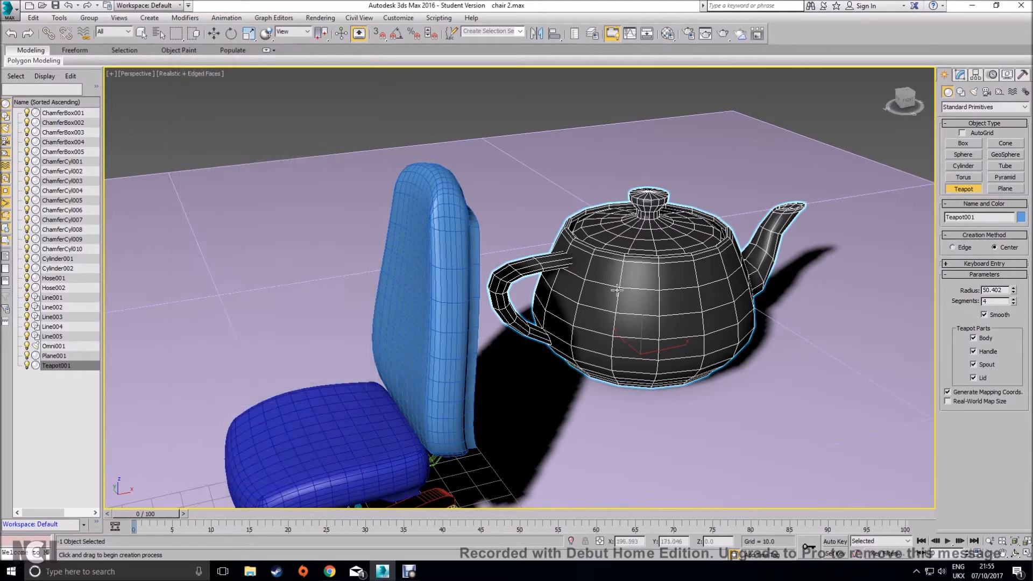
key("Delete")
middle_click_drag(612, 289, 488, 282, "alt")
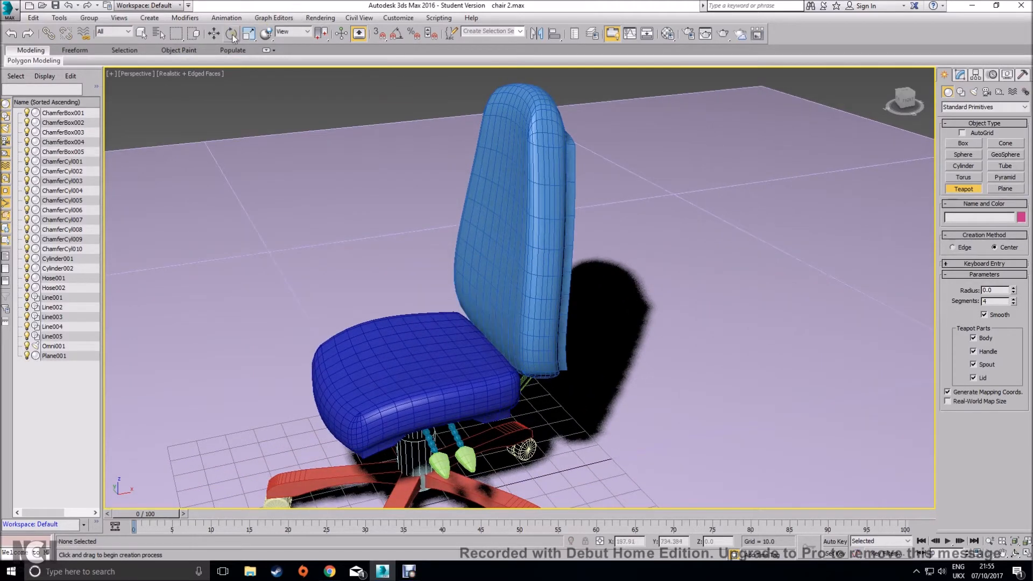
Step: Try to select the chair's base parts with a selection region around the legs and wheels
left_click(214, 34)
left_click(512, 234)
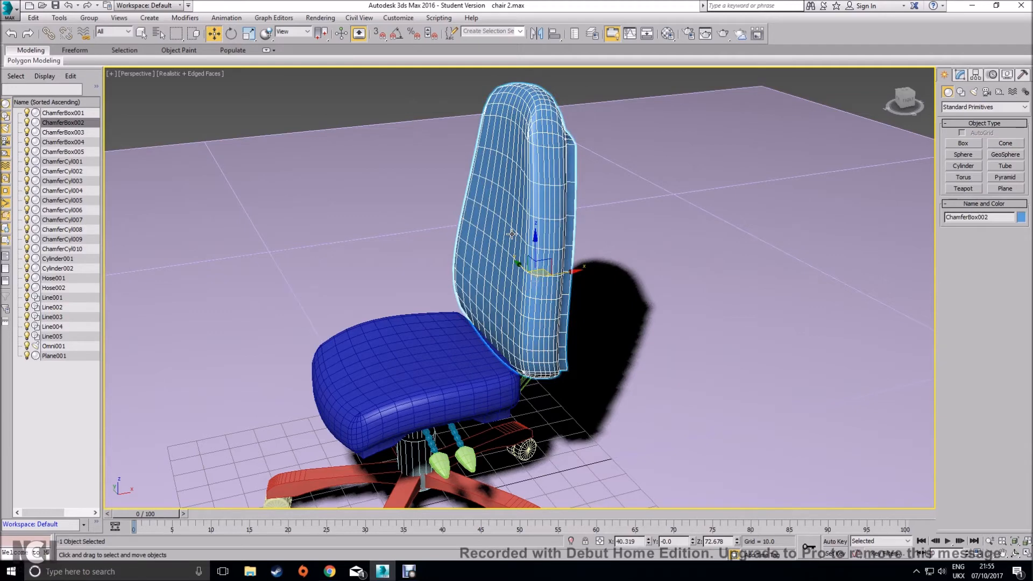
middle_click_drag(489, 280, 491, 157)
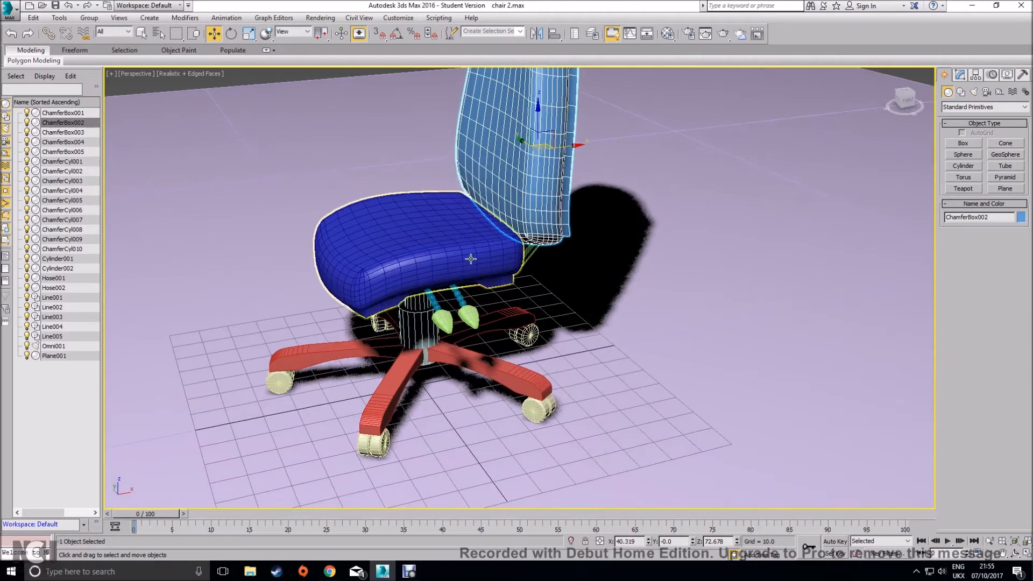
middle_click_drag(457, 296, 435, 278, "alt")
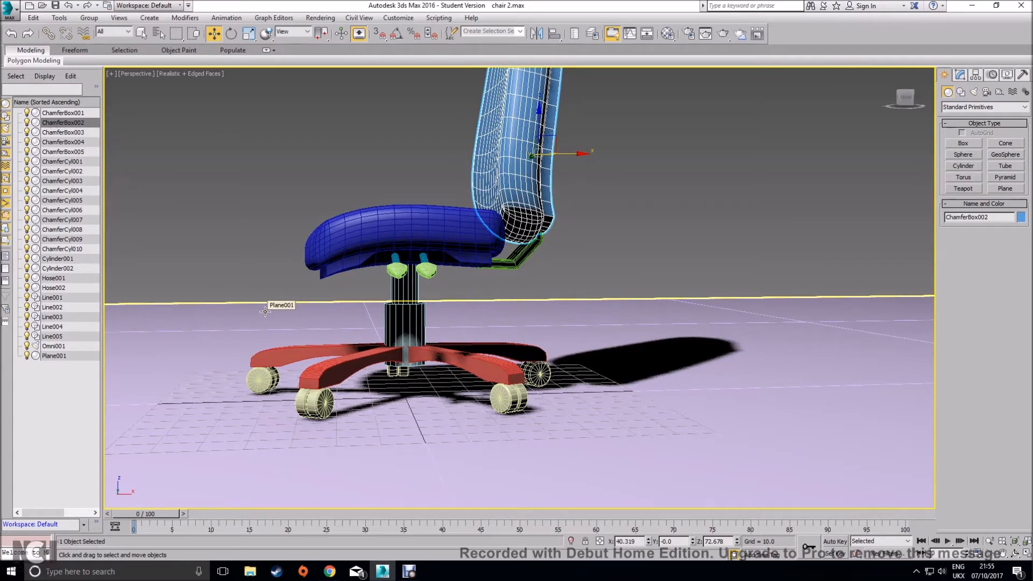
left_click_drag(244, 289, 691, 478)
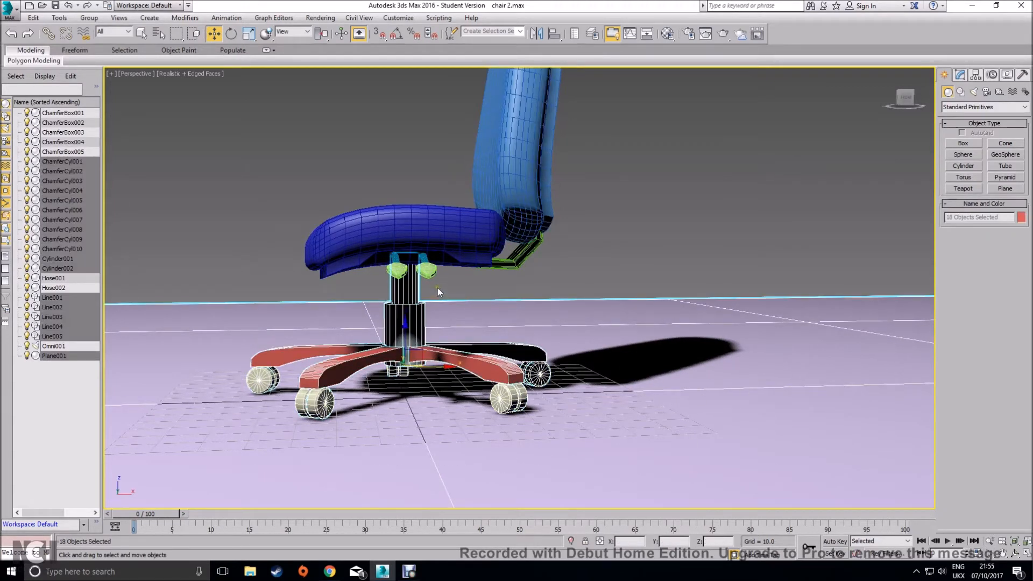
Step: Select all objects in the Front view and remove the floor plane, backrest cushion and seat cushion from the selection
left_click(1026, 554)
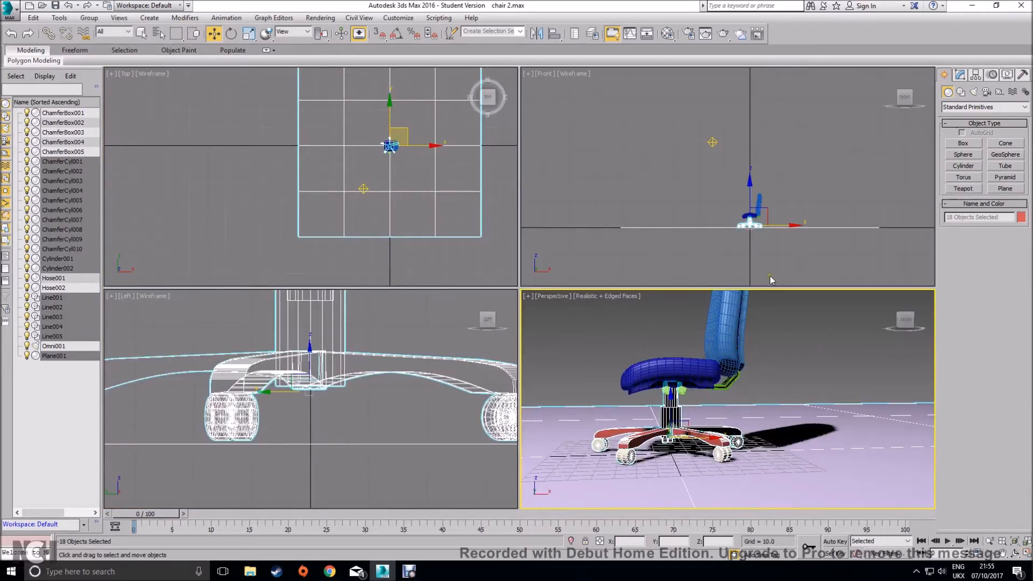
right_click(706, 219)
scroll(706, 218, "up", 5)
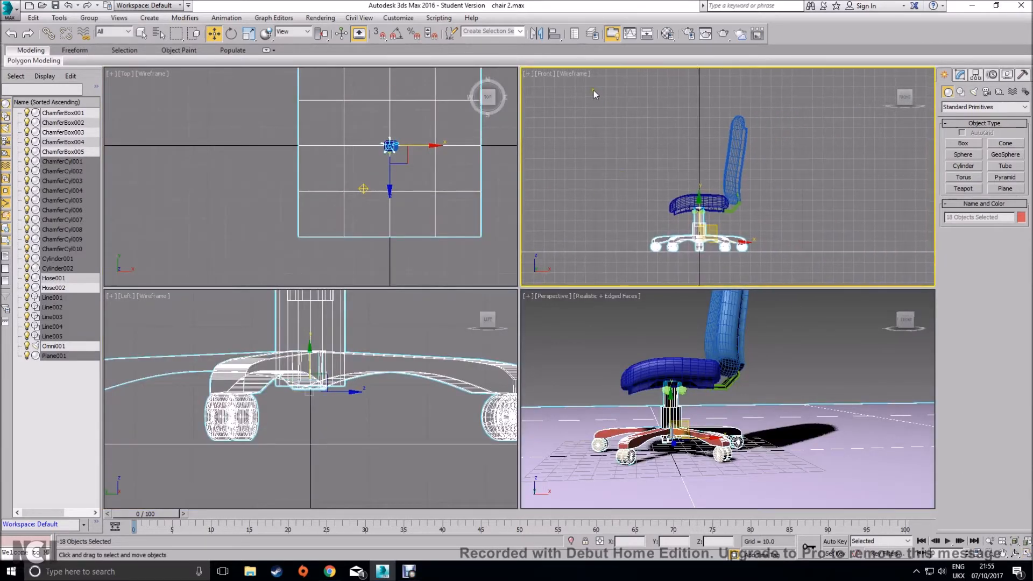
key("ctrl+a")
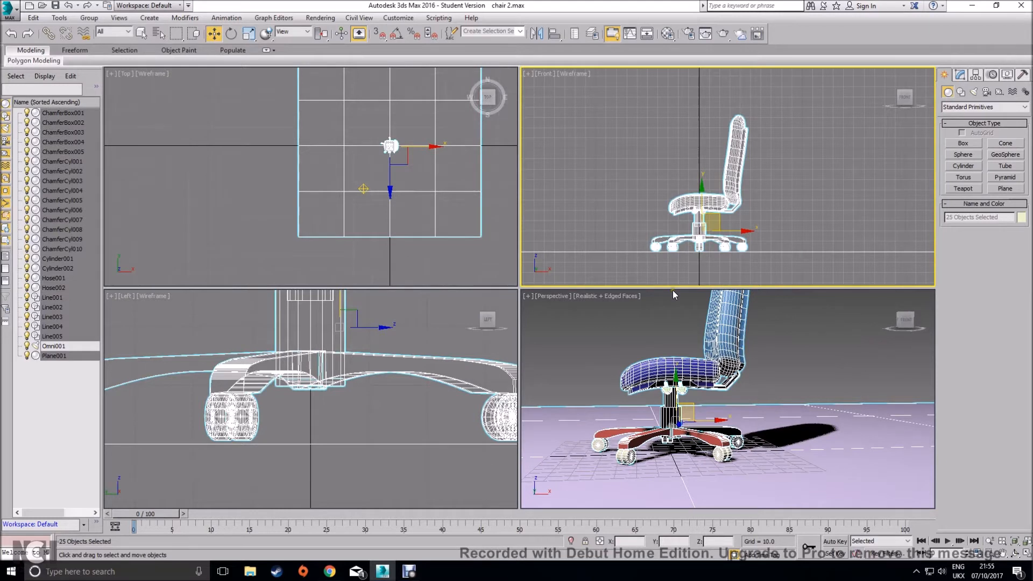
left_click_drag(575, 201, 607, 268, "alt")
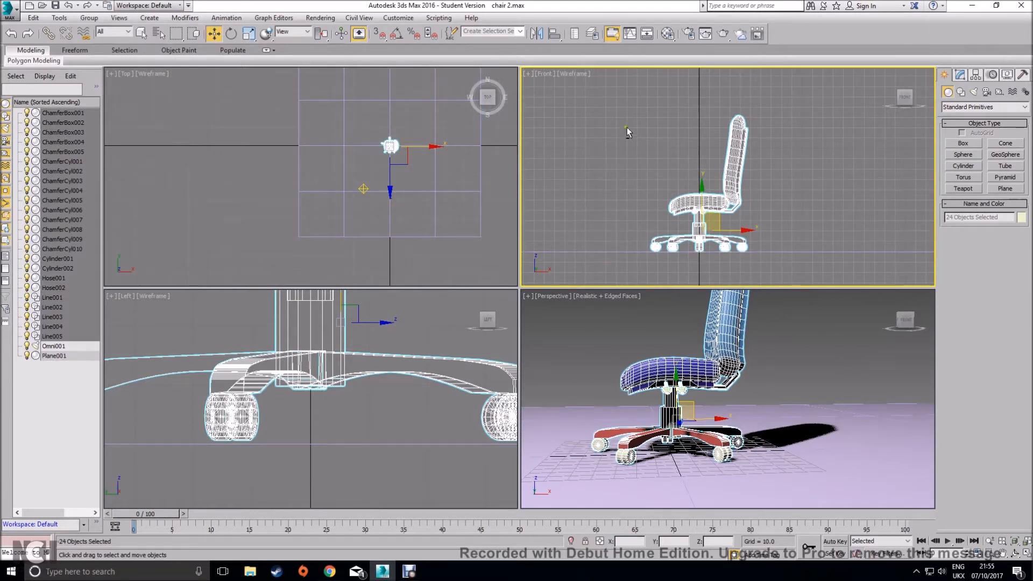
left_click_drag(653, 84, 755, 135, "alt")
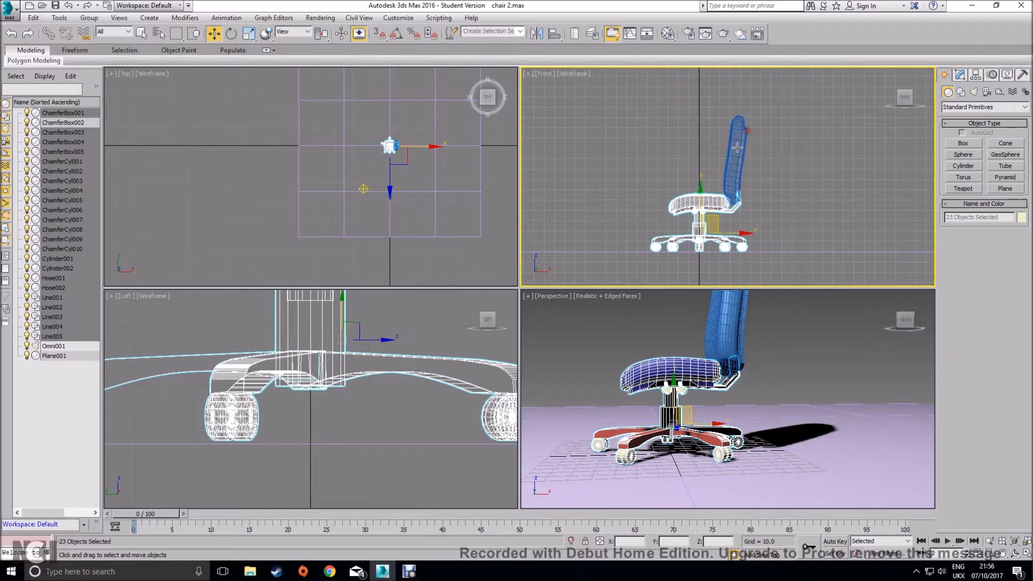
left_click(686, 199, "alt")
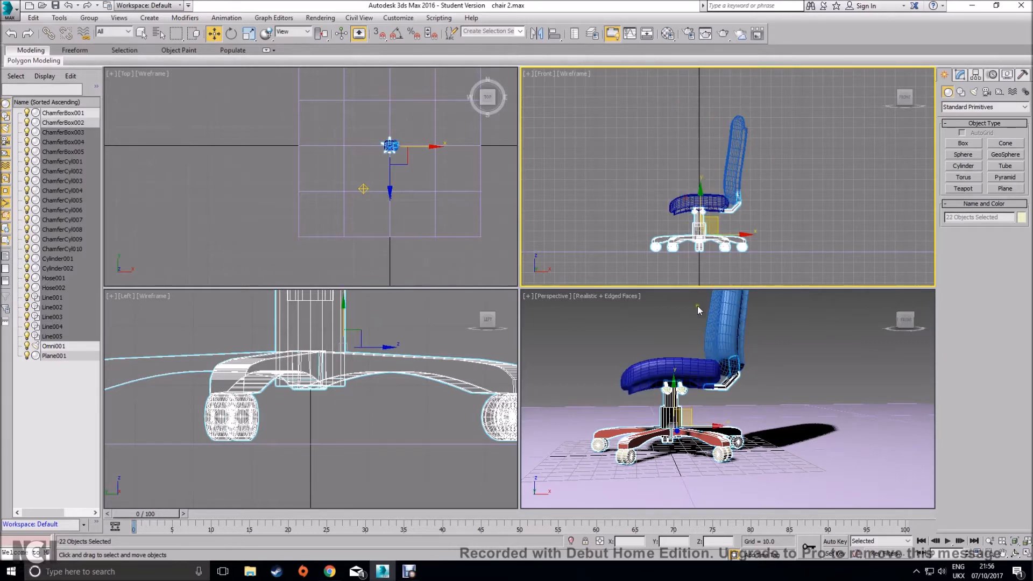
Step: Assign the near-black 02 - Default material to all selected chair frame parts, minimise the Material Editor and clear the selection
right_click(797, 357)
key("alt+w")
middle_click_drag(616, 364, 639, 379, "alt")
middle_click_drag(467, 360, 597, 344)
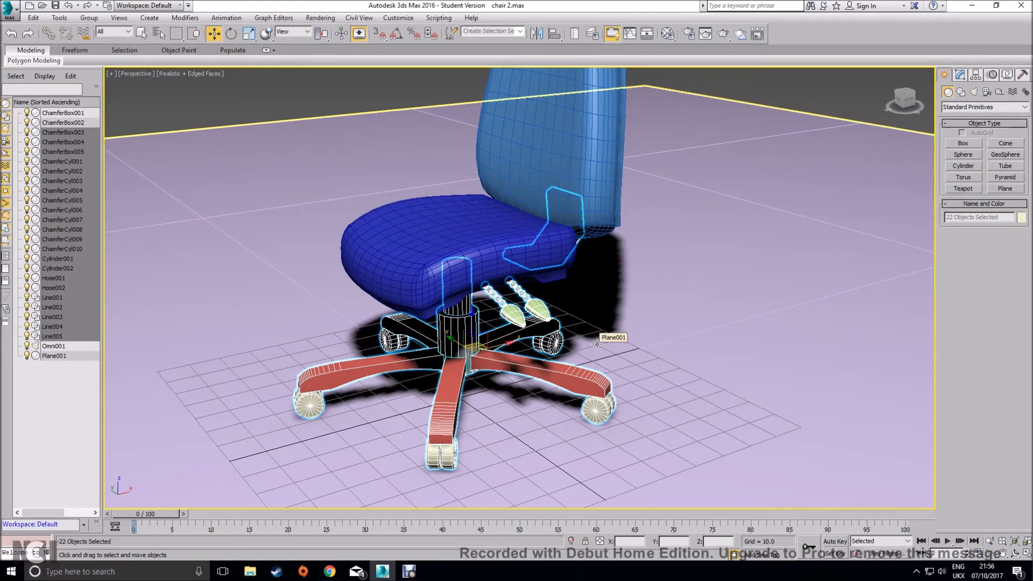
left_click(668, 33)
left_click_drag(265, 67, 814, 90)
left_click_drag(806, 155, 463, 336)
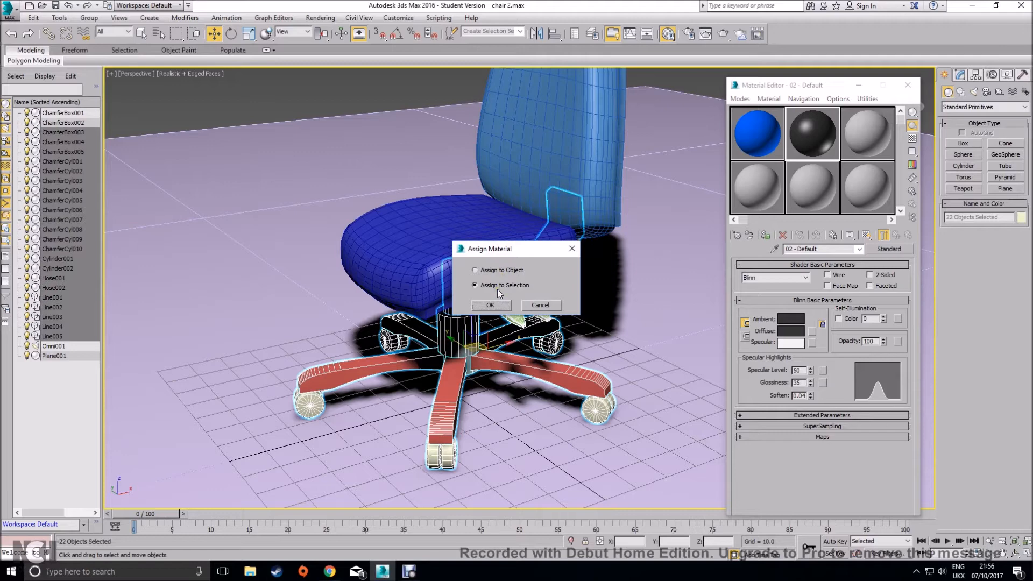
left_click(499, 305)
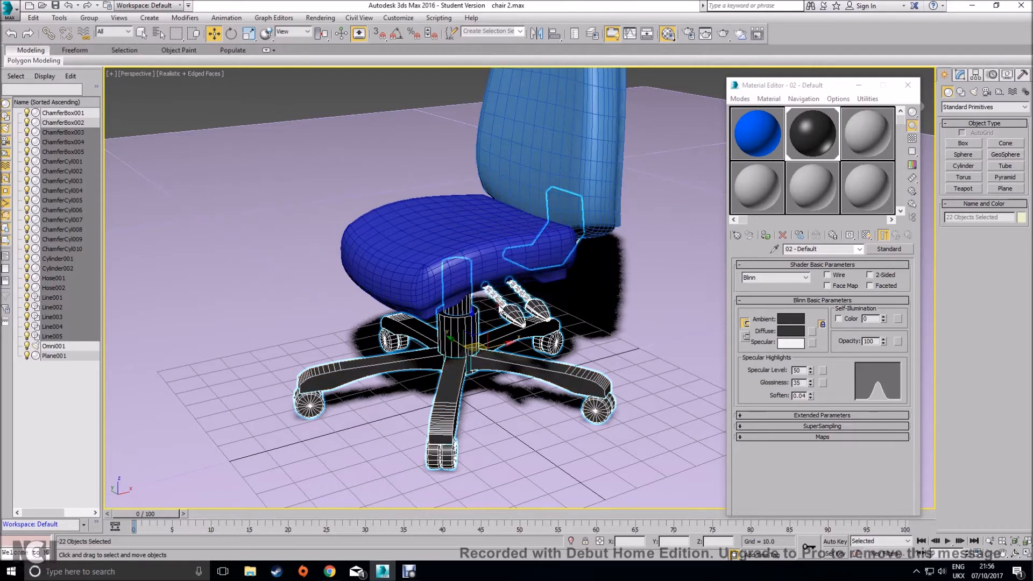
left_click(859, 86)
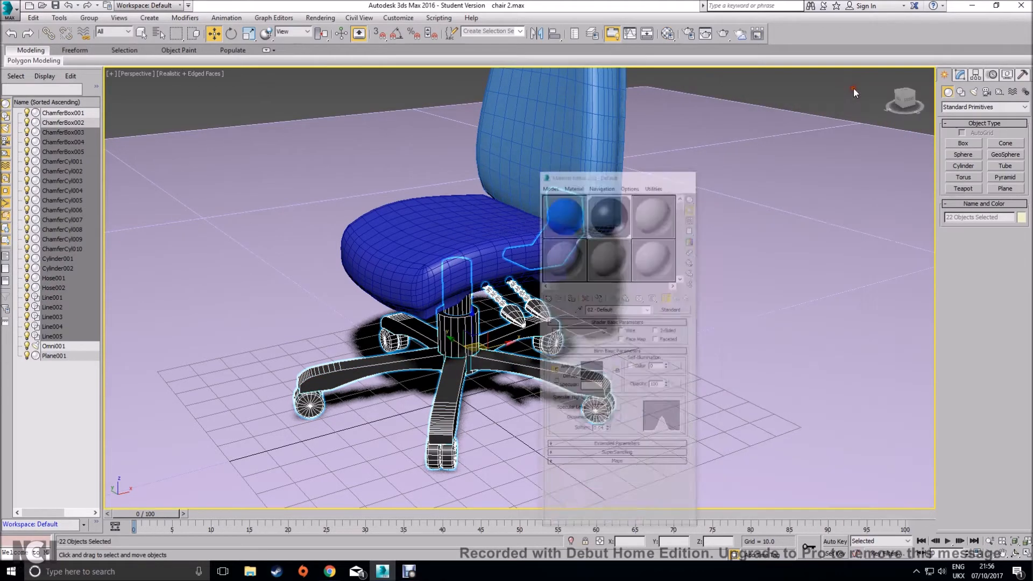
left_click(848, 102)
Step: Turn off edged faces in the Perspective viewport so that it uses plain Realistic shading
mouse_move(555, 356)
middle_mouse_down("alt")
mouse_move(608, 342)
mouse_move(622, 322)
mouse_move(552, 349)
middle_mouse_up("alt")
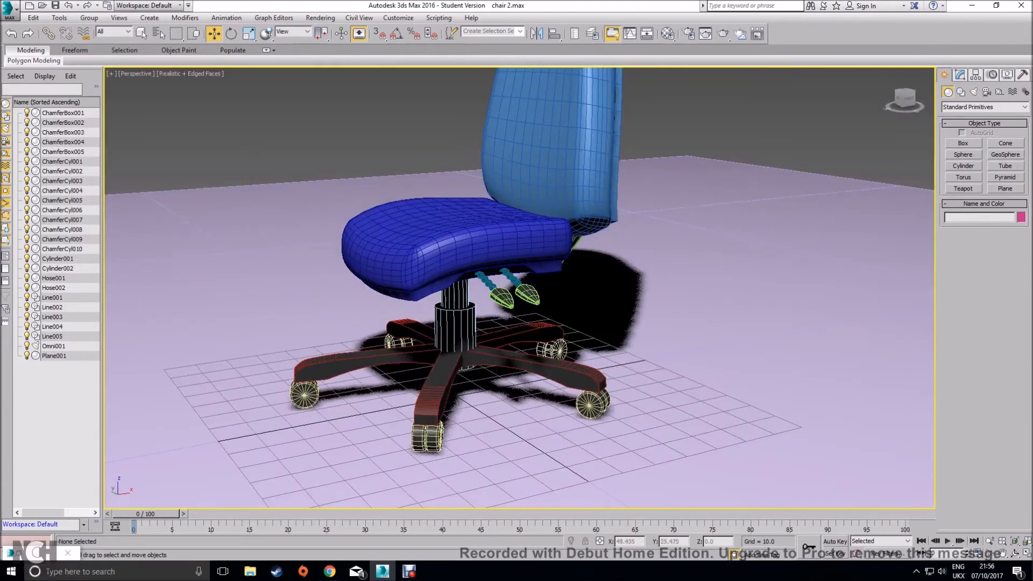
left_click(202, 76)
left_click(236, 121)
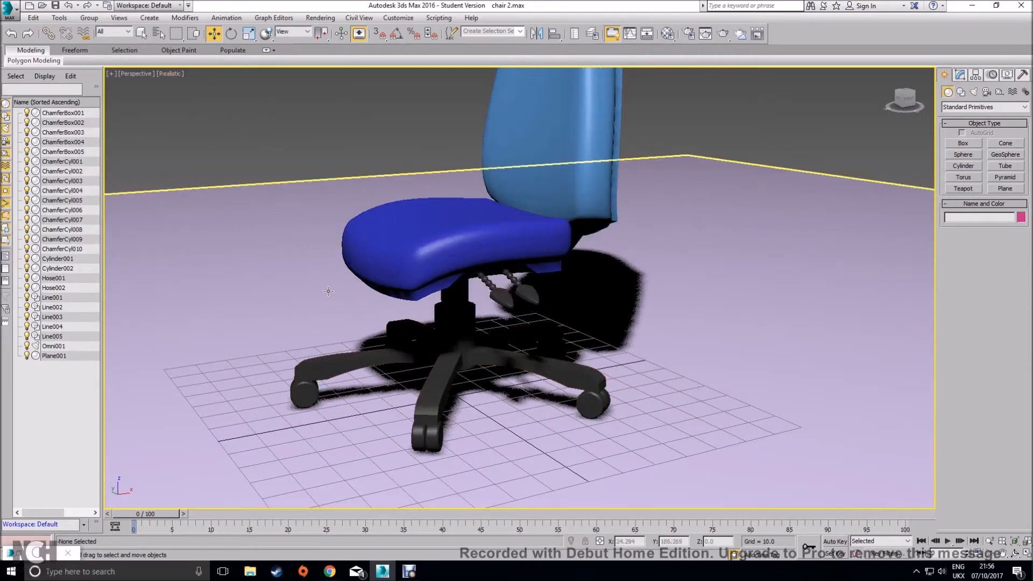
middle_click_drag(457, 352, 514, 370, "alt")
Step: Toggle edged faces on and off again to compare how the chair is displayed
left_click(180, 75)
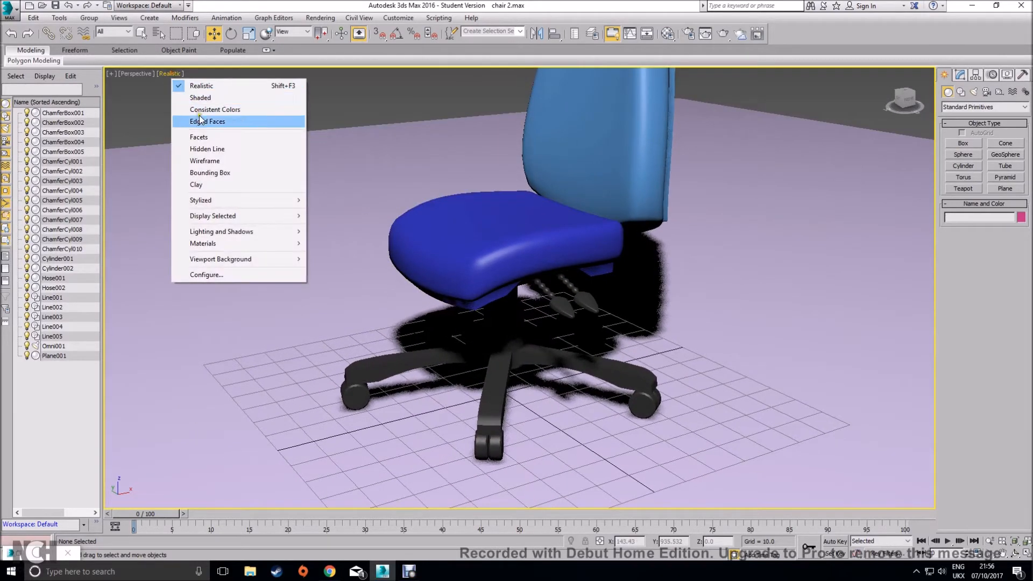
left_click(200, 122)
left_click(177, 73)
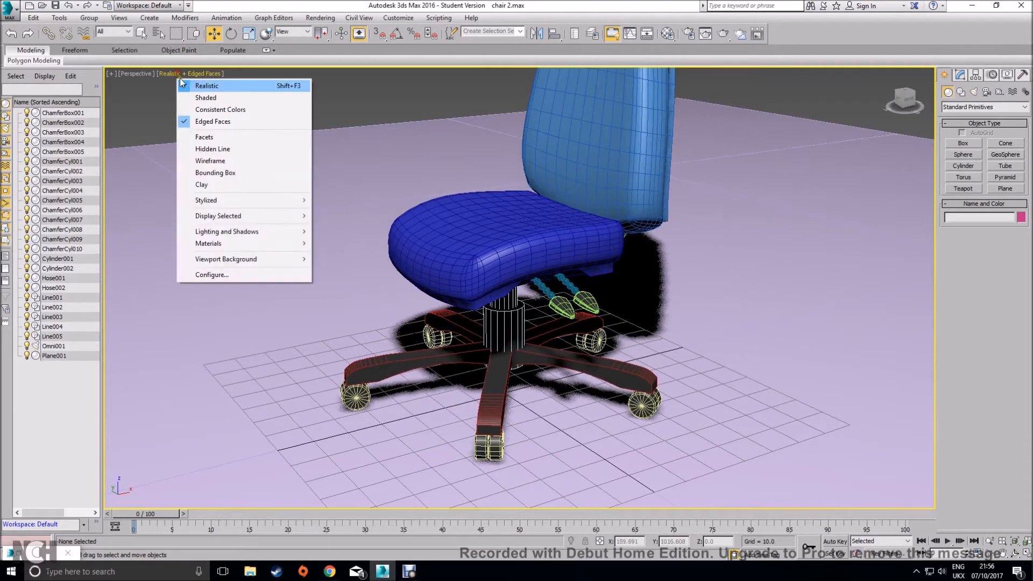
left_click(199, 121)
Step: Assign the blue 01 - Default material to the backrest cushion and the seat cushion, and close the Material Editor
middle_click_drag(458, 325, 469, 325, "alt")
middle_click_drag(579, 313, 505, 358)
middle_click_drag(579, 212, 518, 208, "alt")
left_click(375, 300)
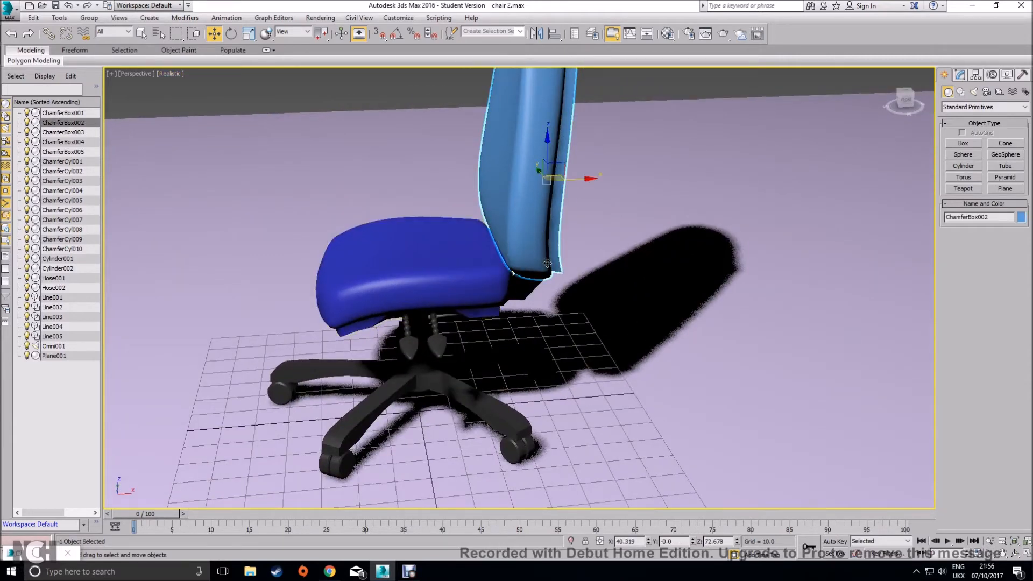
middle_click_drag(482, 282, 568, 327)
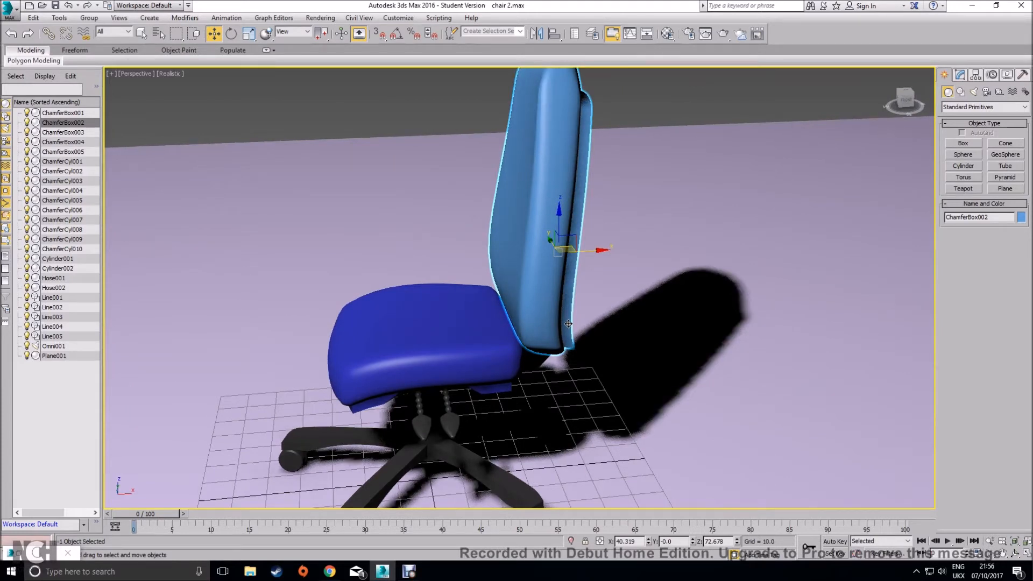
left_click(667, 34)
left_click(758, 141)
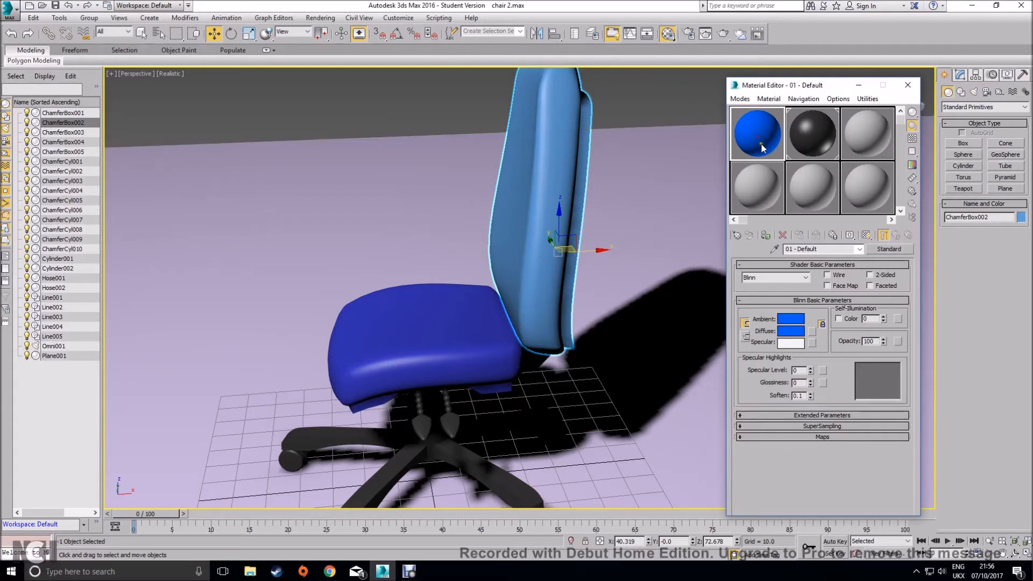
left_click_drag(767, 125, 554, 153)
left_click_drag(756, 145, 443, 305)
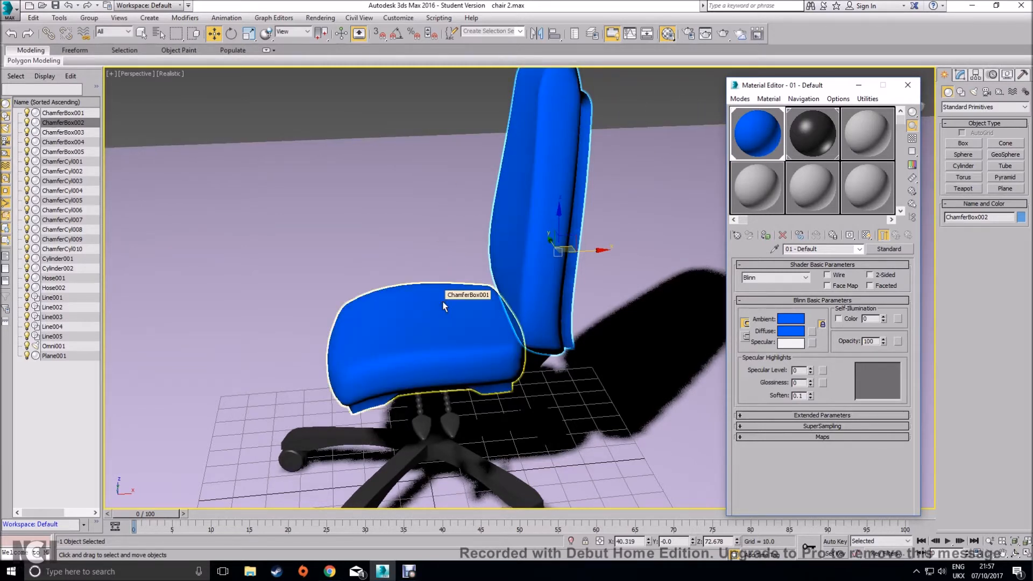
left_click(907, 85)
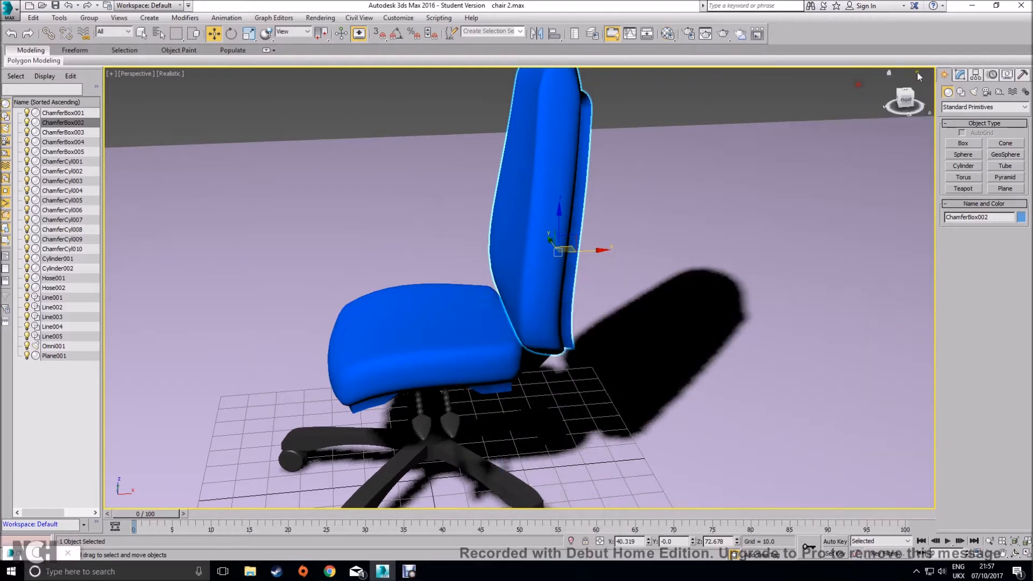
Step: Add an Edit Mesh modifier to the backrest, ChamferBox002, above its FFD 4x4x4 modifier
left_click(963, 77)
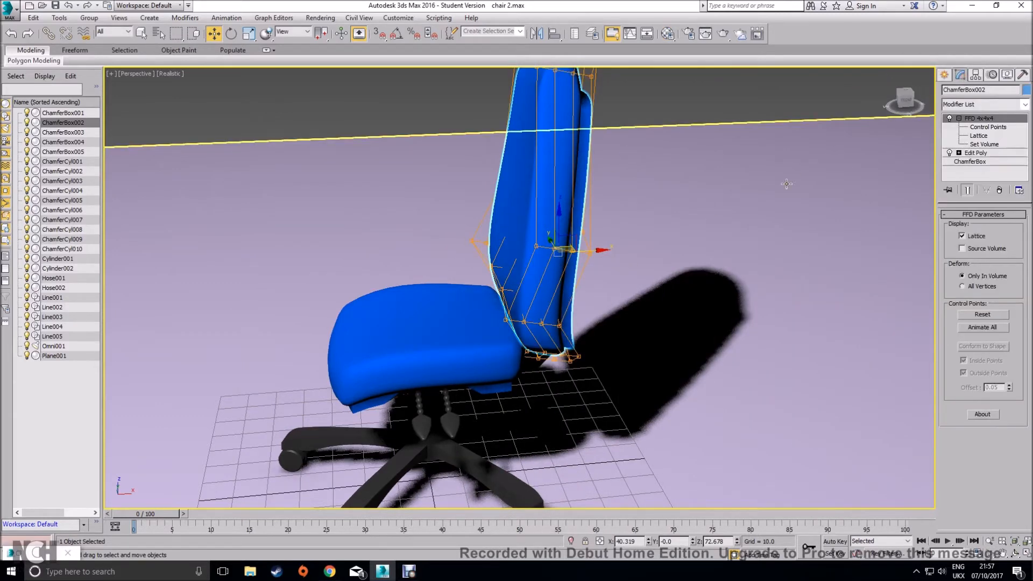
left_click(1024, 104)
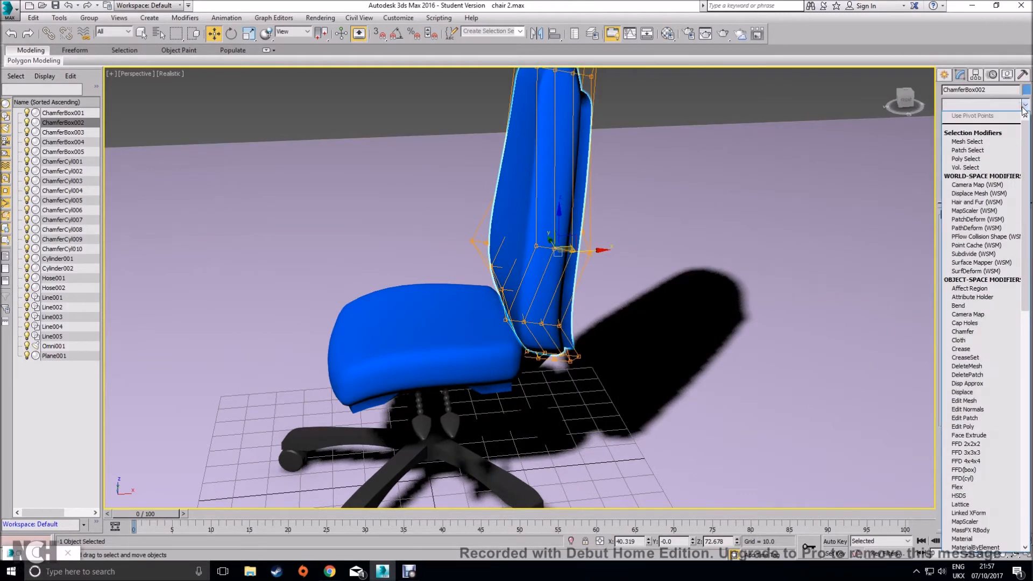
key("e")
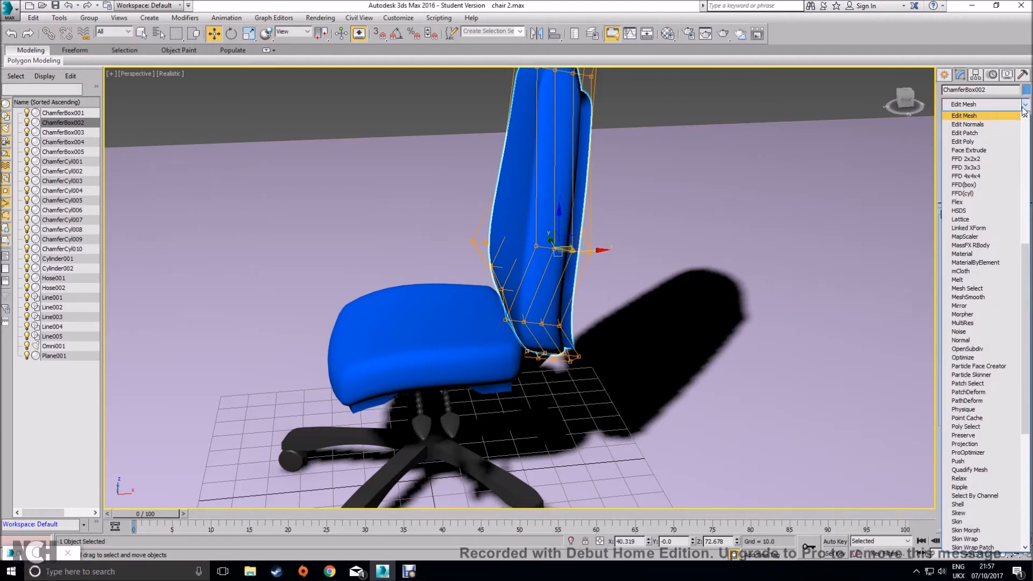
left_click(986, 118)
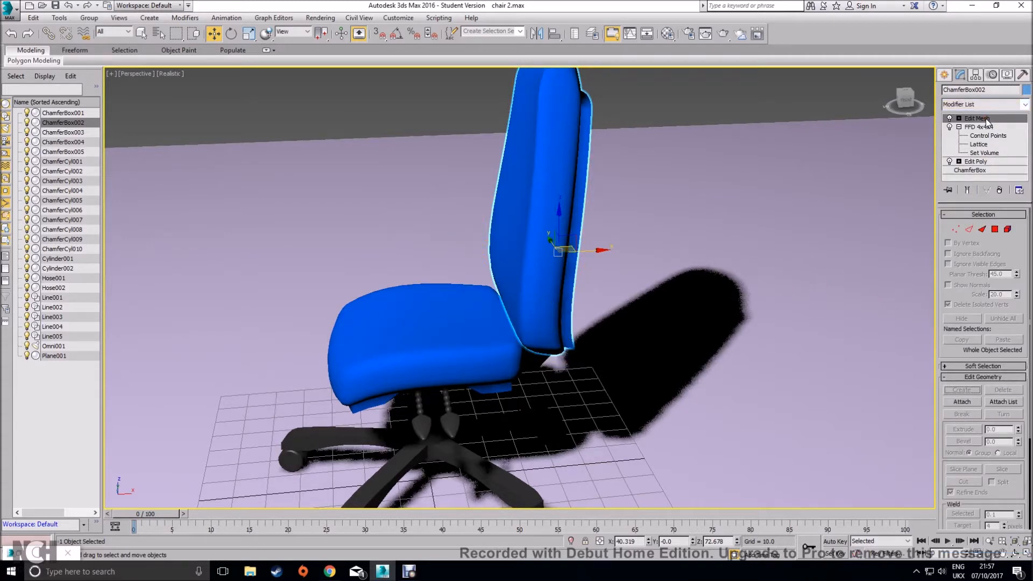
Step: Enter the Polygon level of the backrest's Edit Mesh and clear its face selection in the maximised Front view
left_click(994, 231)
key("alt+w")
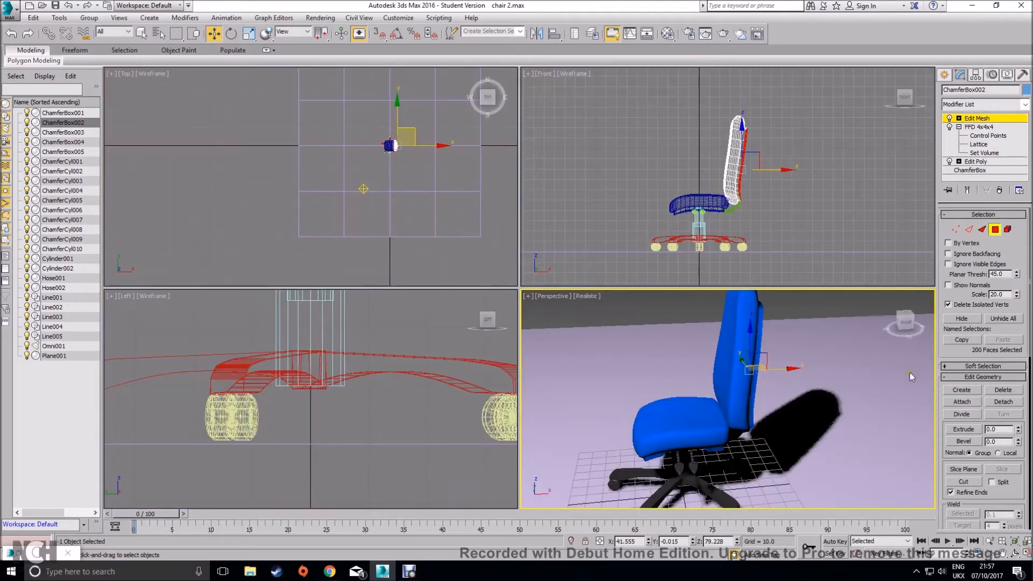
middle_click(777, 220)
key("alt+w")
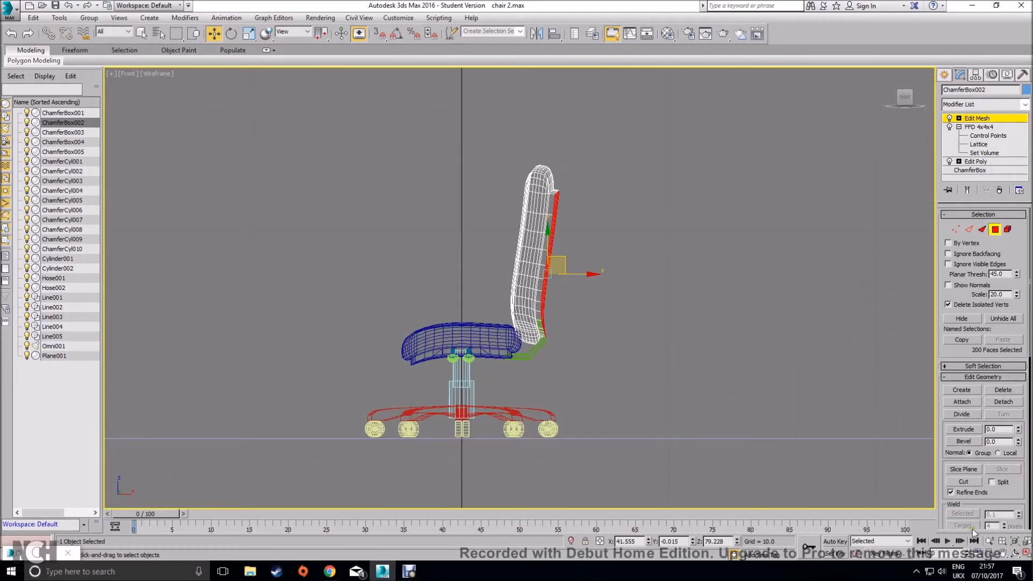
scroll(550, 334, "up", 5)
middle_click_drag(579, 197, 581, 283)
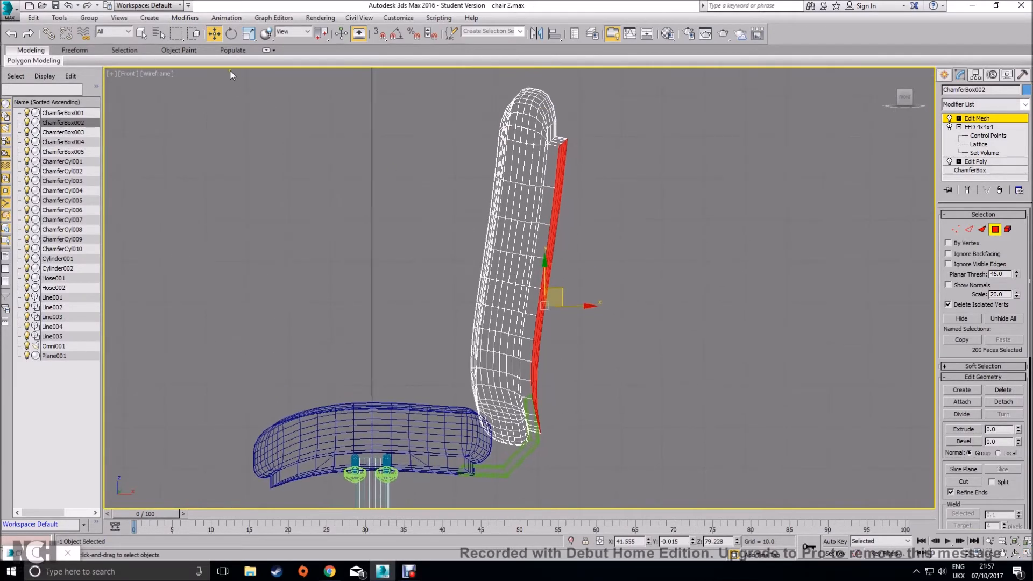
left_click(143, 35)
left_click(594, 159)
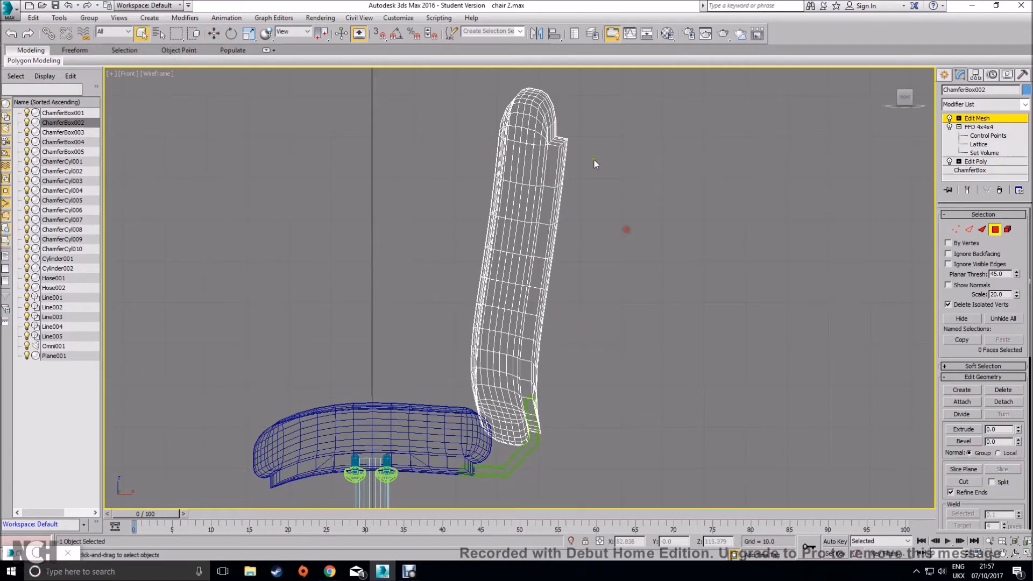
left_click_drag(571, 155, 572, 181)
left_click_drag(605, 288, 552, 172)
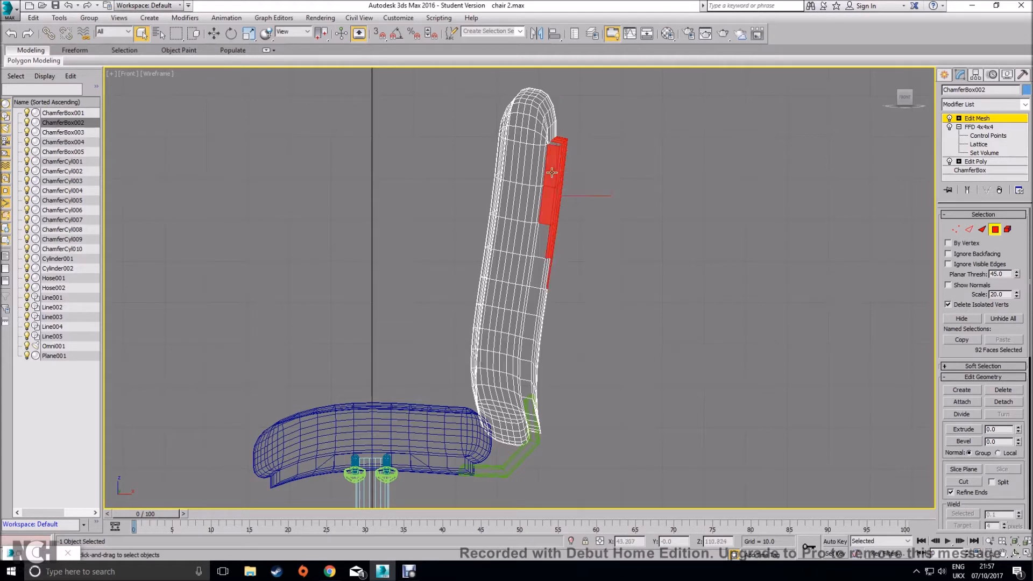
left_click_drag(568, 322, 547, 225, "ctrl")
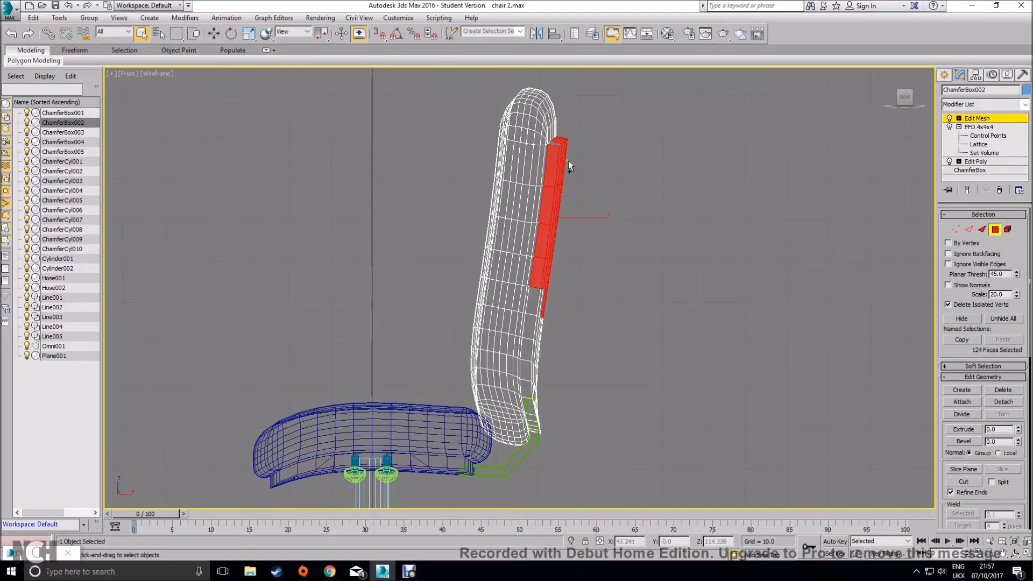
left_click_drag(570, 147, 560, 142, "ctrl")
left_click_drag(547, 278, 546, 280, "ctrl")
left_click_drag(566, 377, 536, 305, "ctrl")
left_click_drag(568, 447, 530, 337, "ctrl")
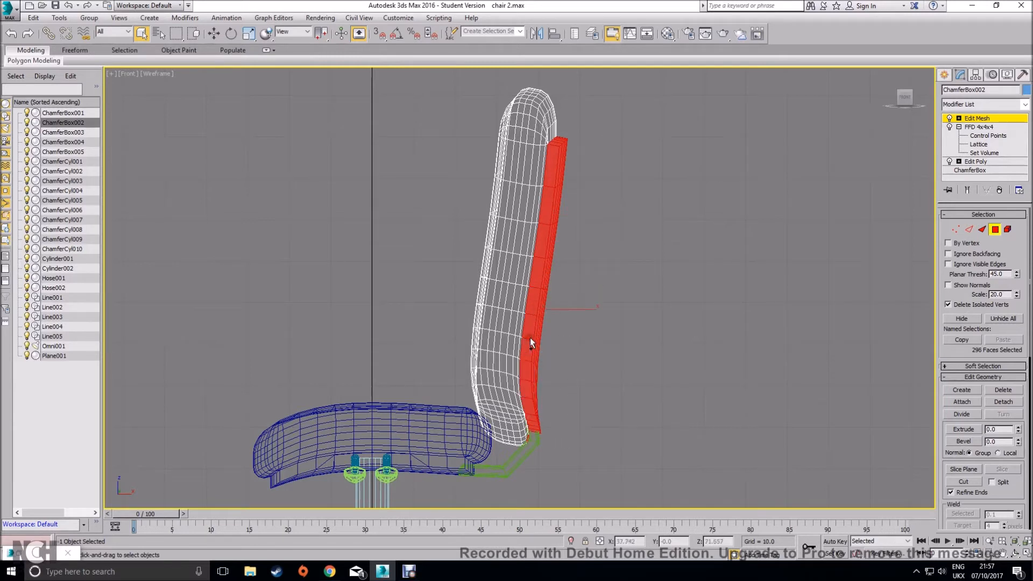
left_click(571, 423)
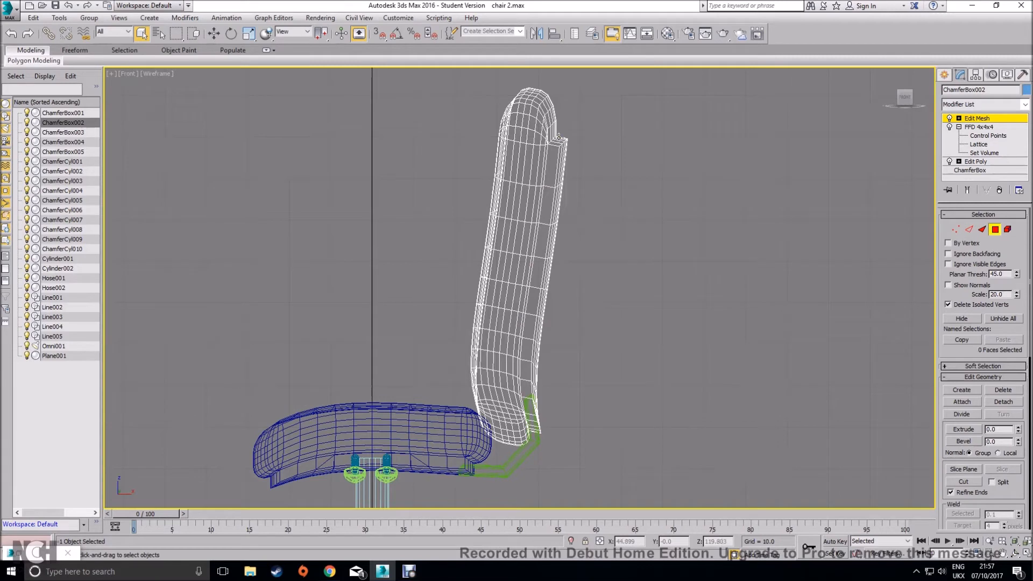
Step: Select the polygons of the backrest's rear shell along its full height in the Front view, and deselect the stray cushion faces
left_click_drag(564, 441, 537, 264)
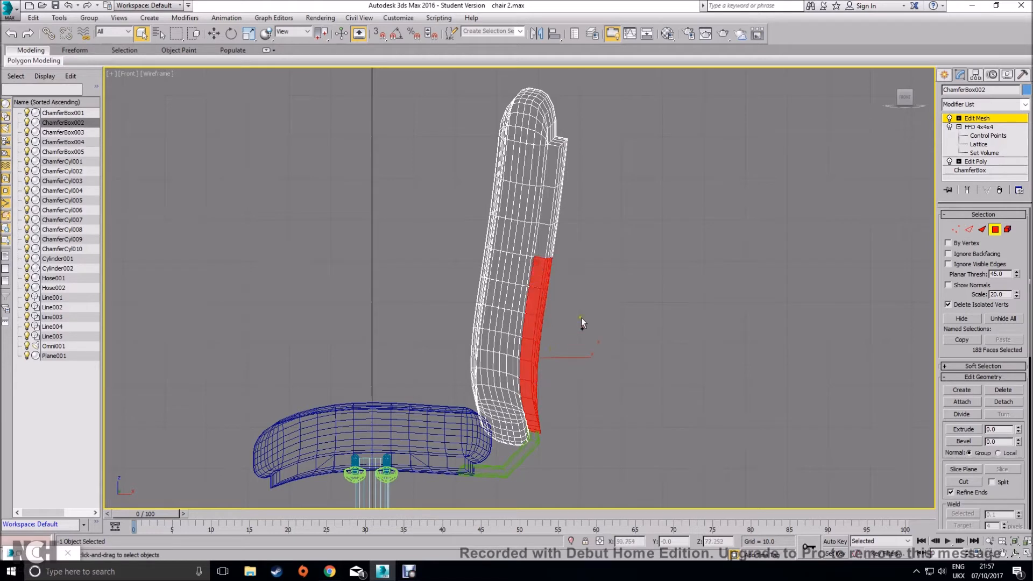
left_click_drag(601, 237, 563, 144, "ctrl")
left_click_drag(605, 322, 544, 159, "ctrl")
left_click(546, 180, "alt")
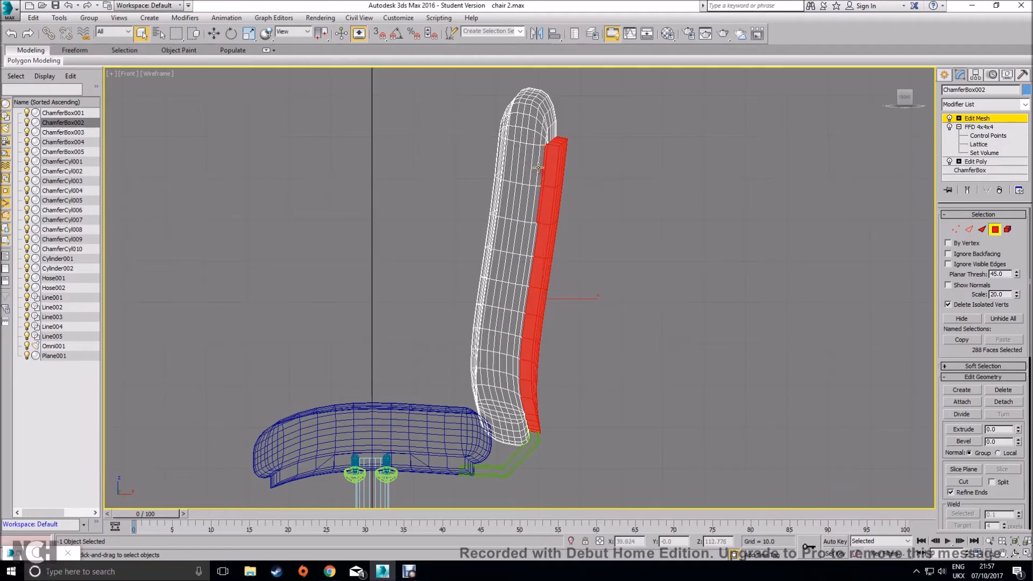
scroll(535, 174, "up", 5)
left_click_drag(564, 189, 573, 186, "alt")
left_click_drag(521, 258, 563, 292, "alt")
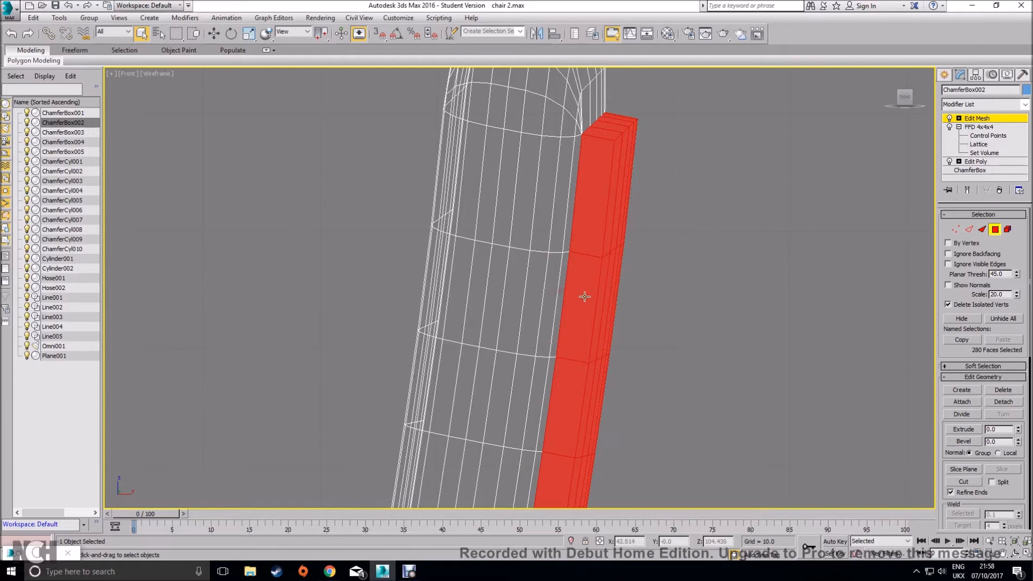
scroll(592, 328, "down", 5)
middle_click_drag(619, 367, 618, 221)
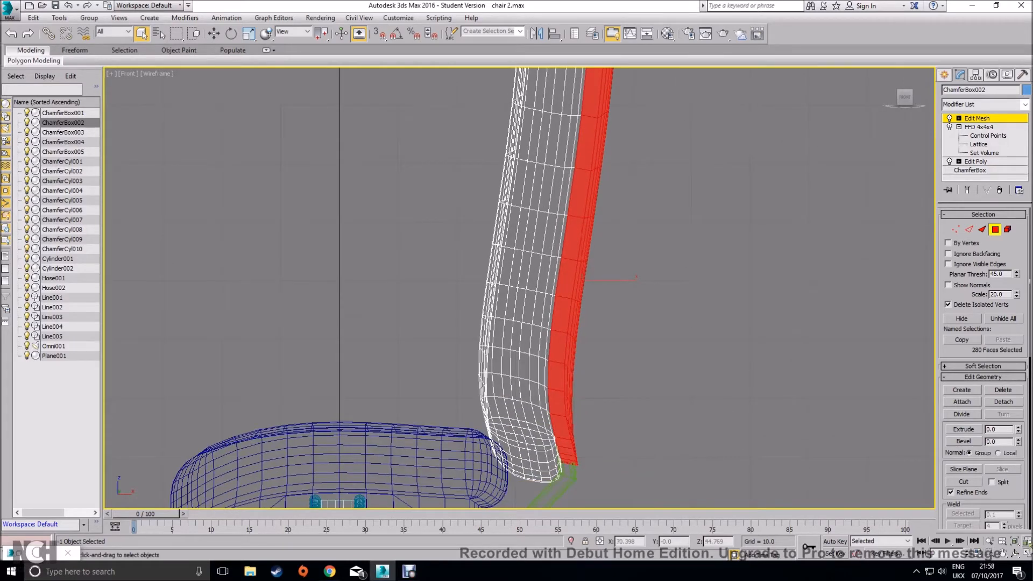
Step: Assign the near-black 02 - Default material to the selected rear shell polygons and leave the Polygon level
key("alt+w")
middle_click_drag(775, 427, 675, 396, "alt")
scroll(680, 355, "up", 5)
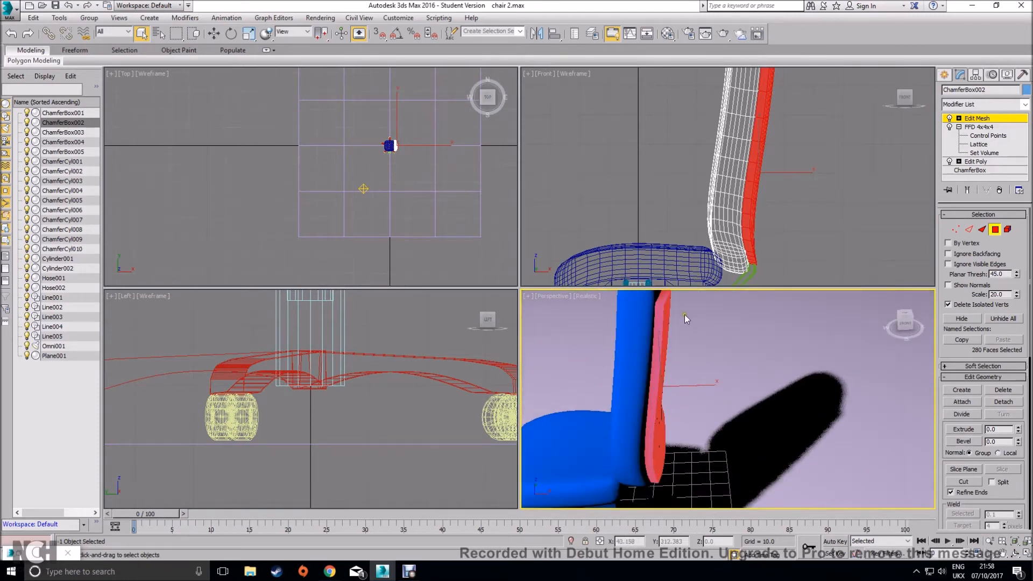
left_click(667, 34)
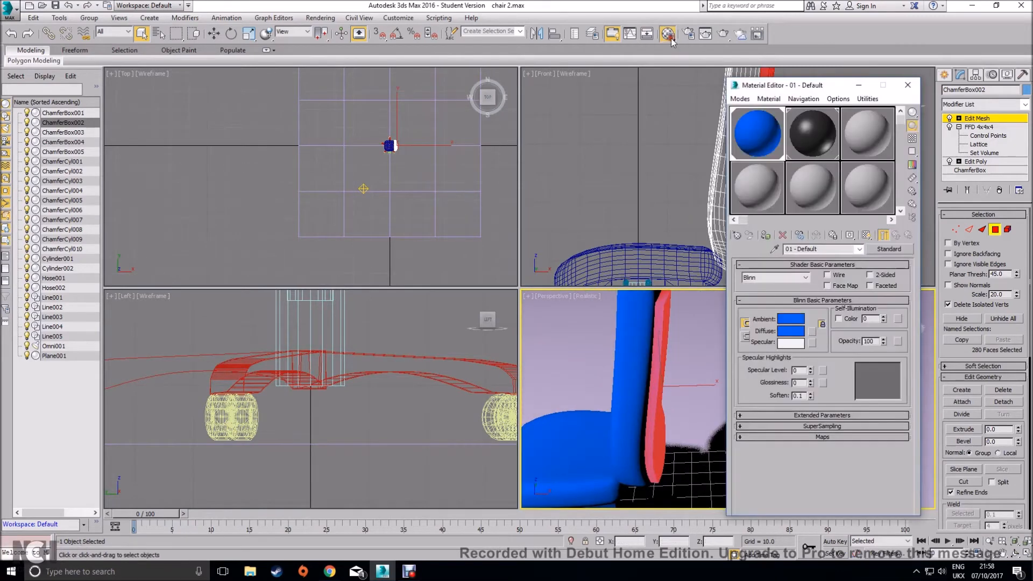
left_click(807, 134)
left_click_drag(663, 361, 663, 361)
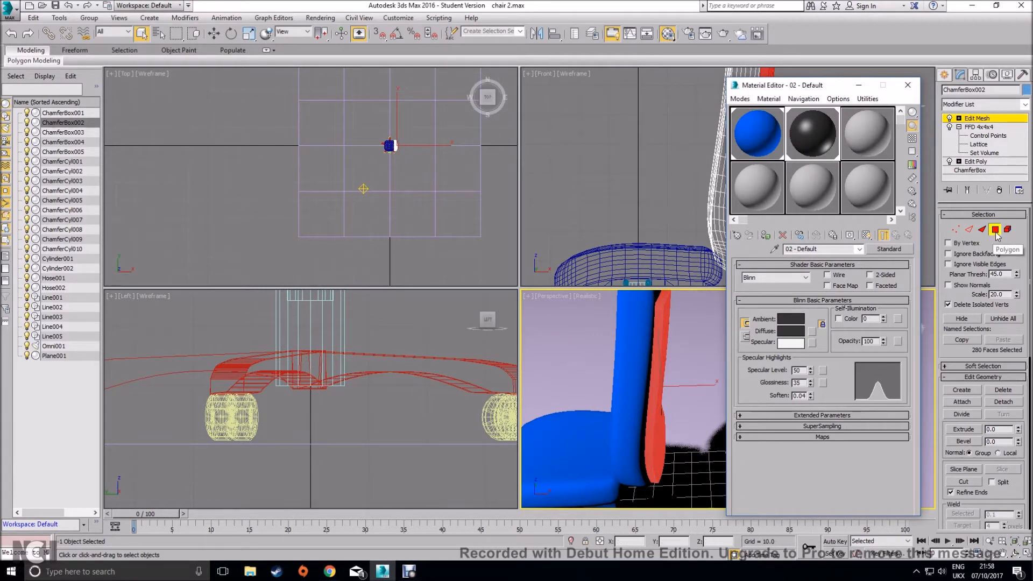
left_click(643, 431)
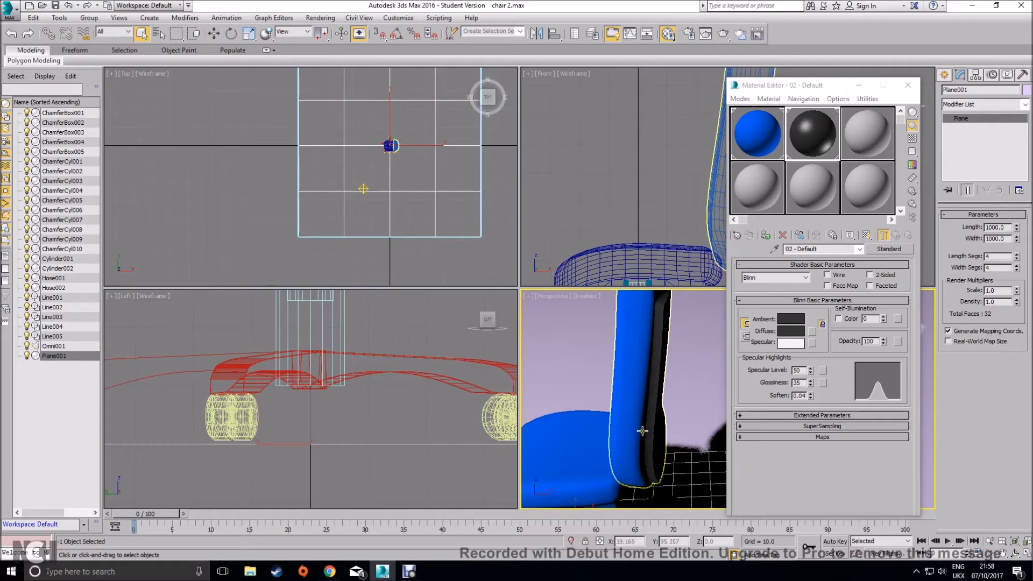
Step: Select the seat cushion, ChamferBox001, minimise the Material Editor and add an Edit Mesh modifier to the seat
scroll(642, 431, "down", 5)
scroll(663, 405, "up", 2)
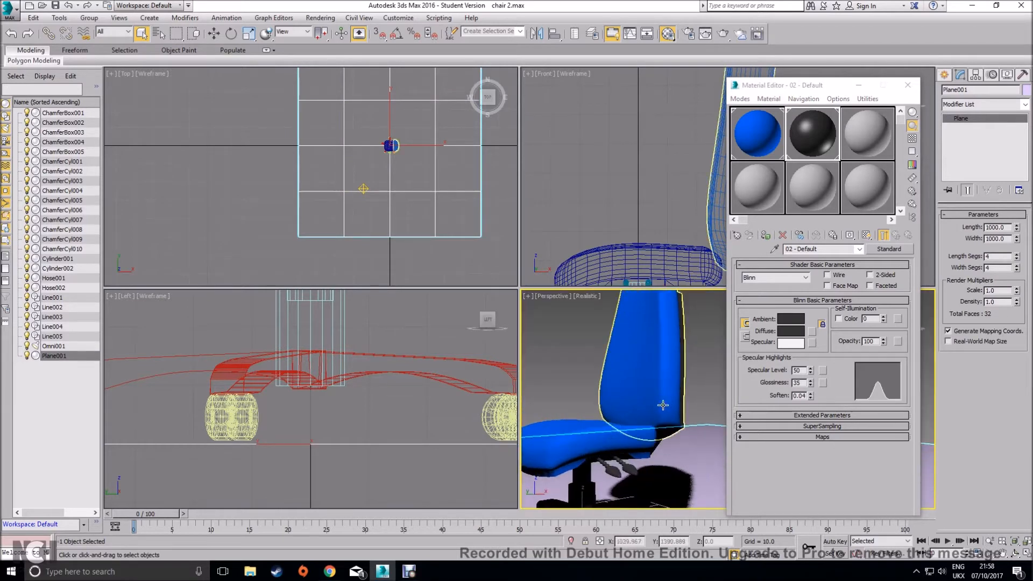
scroll(663, 405, "down", 3)
left_click(663, 385)
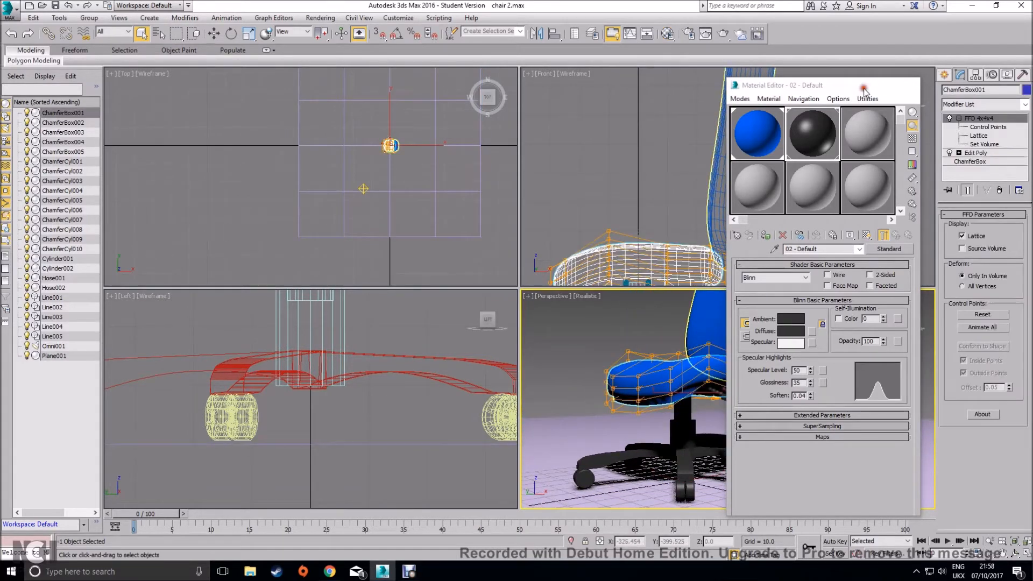
left_click(861, 88)
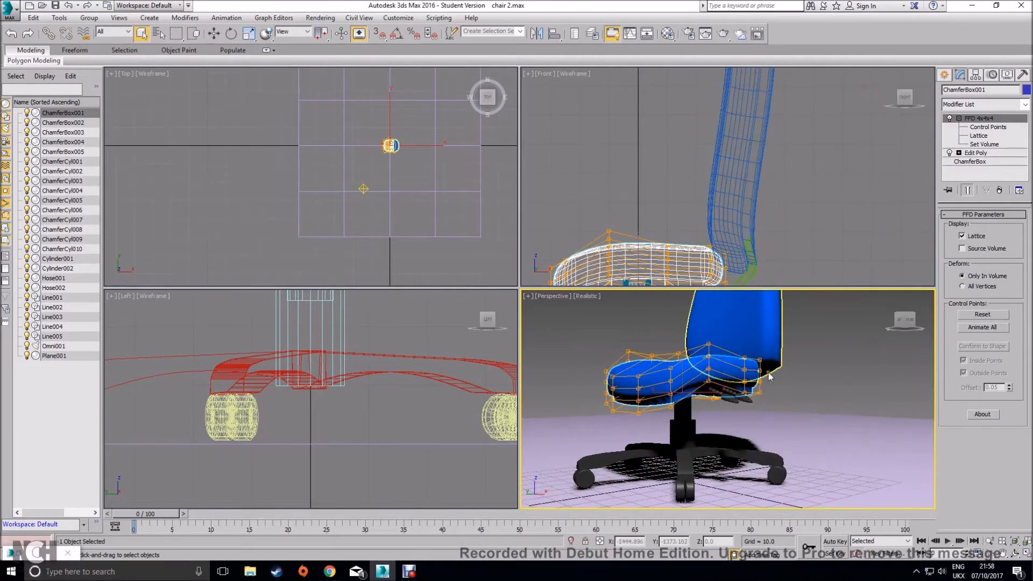
left_click(988, 127)
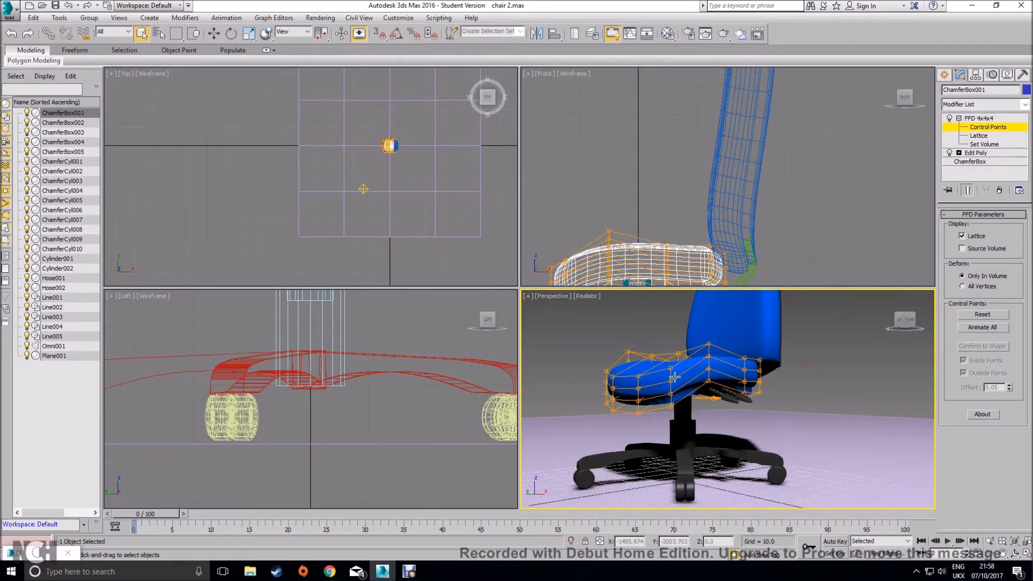
left_click(985, 127)
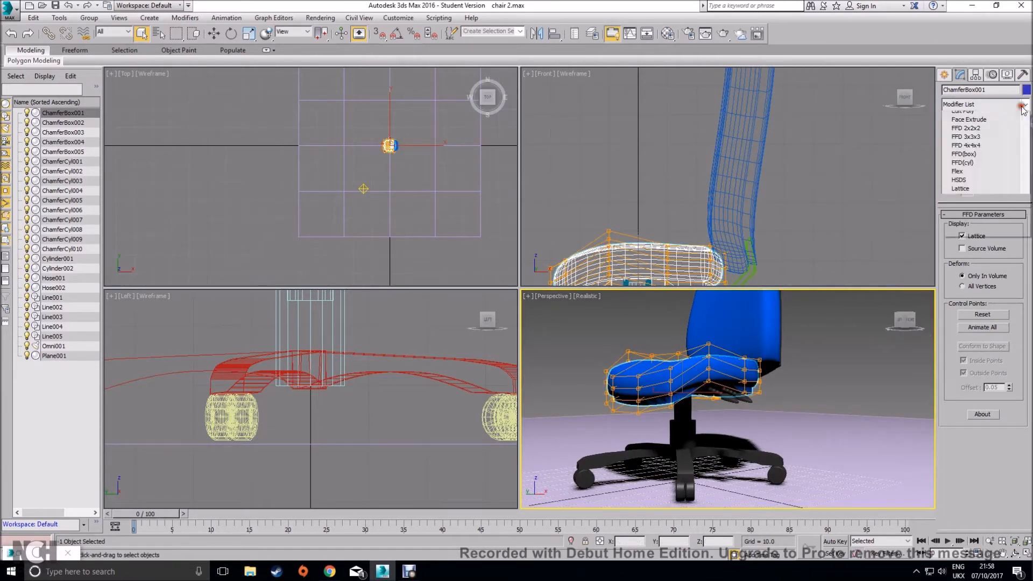
left_click(1020, 104)
left_click(1003, 117)
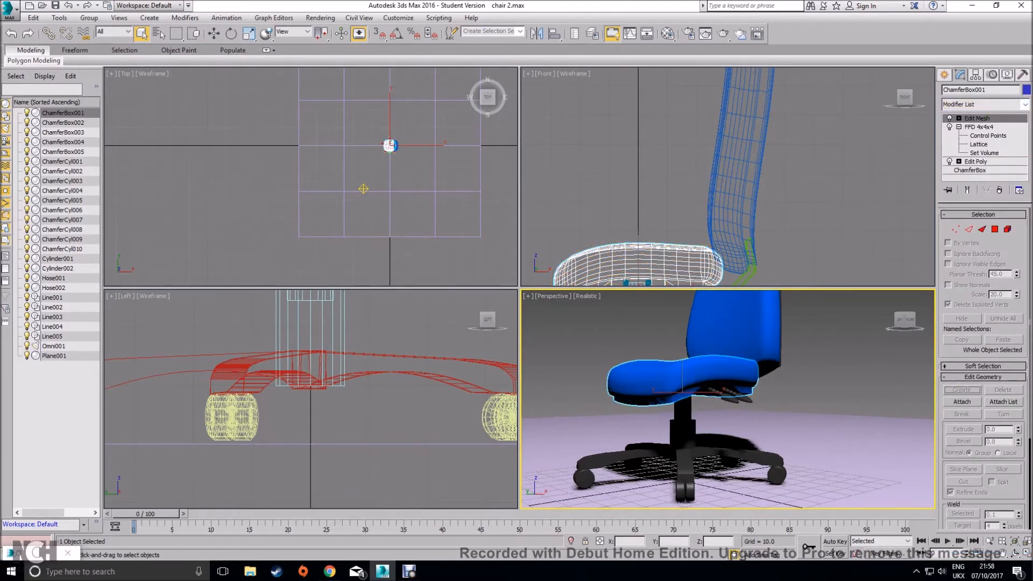
Step: Enter the Polygon level of the seat's Edit Mesh and clear its face selection in the maximised Front view
key("alt+w")
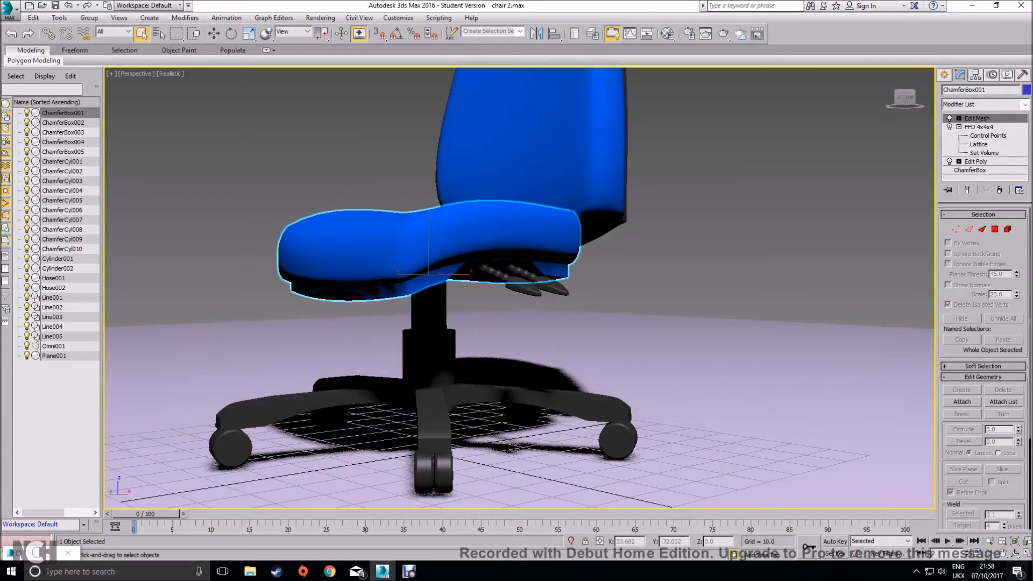
key("alt+w")
middle_click_drag(760, 263, 751, 199)
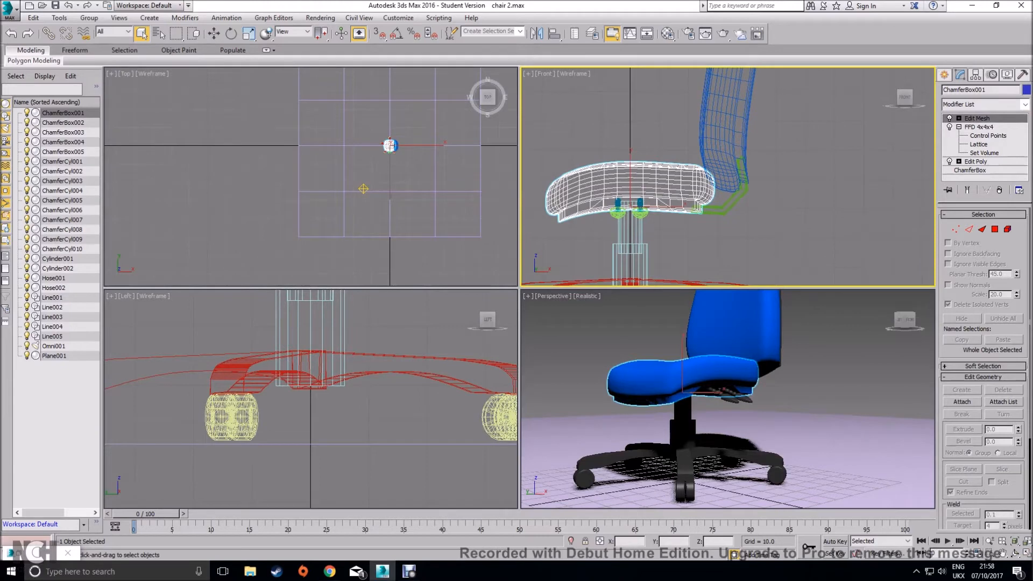
left_click(1026, 554)
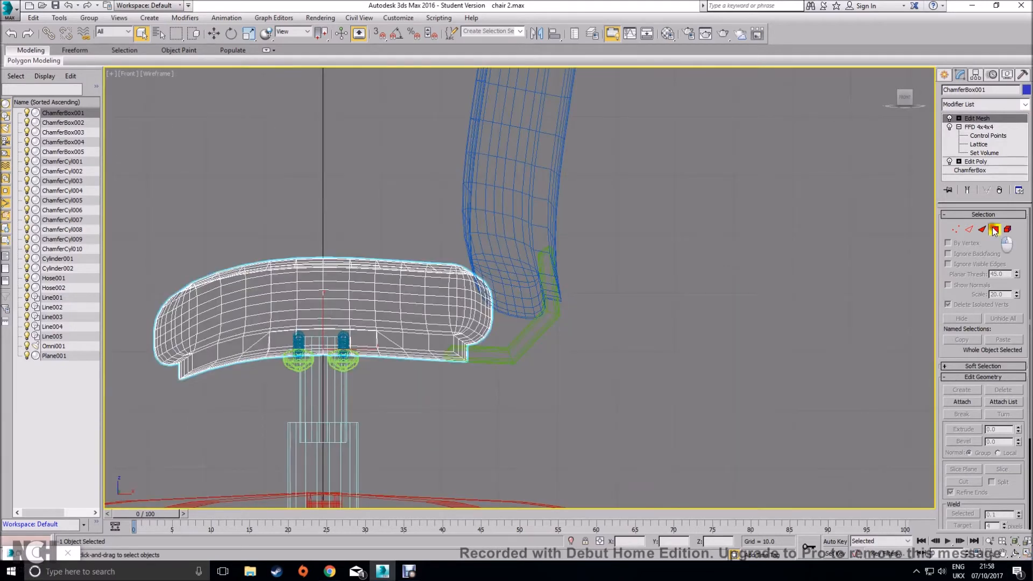
left_click(995, 230)
middle_click_drag(490, 367, 606, 398)
left_click(606, 394)
Step: Select the polygons of the seat's lower shell along its full length in the Front view, and deselect the stray cushion faces at the rear
left_click_drag(484, 337, 488, 347)
left_click_drag(514, 415, 363, 371, "ctrl")
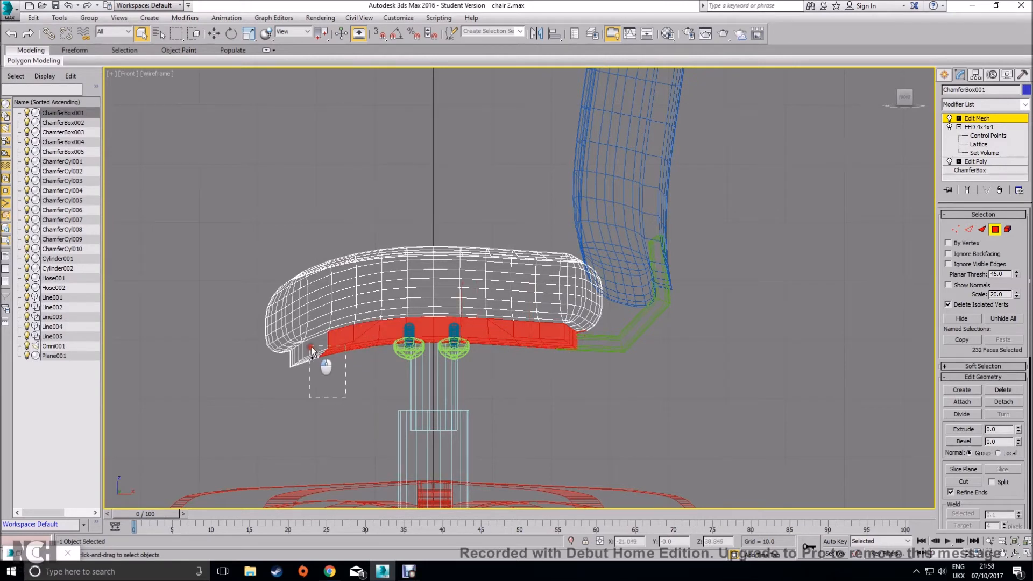
left_click_drag(290, 359, 289, 360, "ctrl")
scroll(583, 325, "up", 5)
left_click_drag(612, 334, 591, 301, "alt")
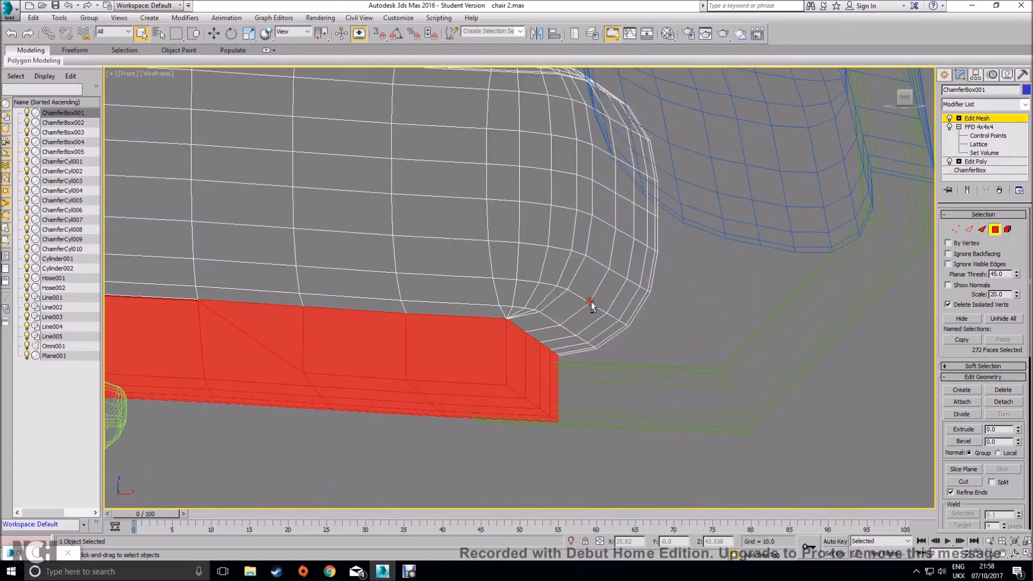
scroll(515, 364, "down", 5)
middle_click_drag(488, 365, 685, 369)
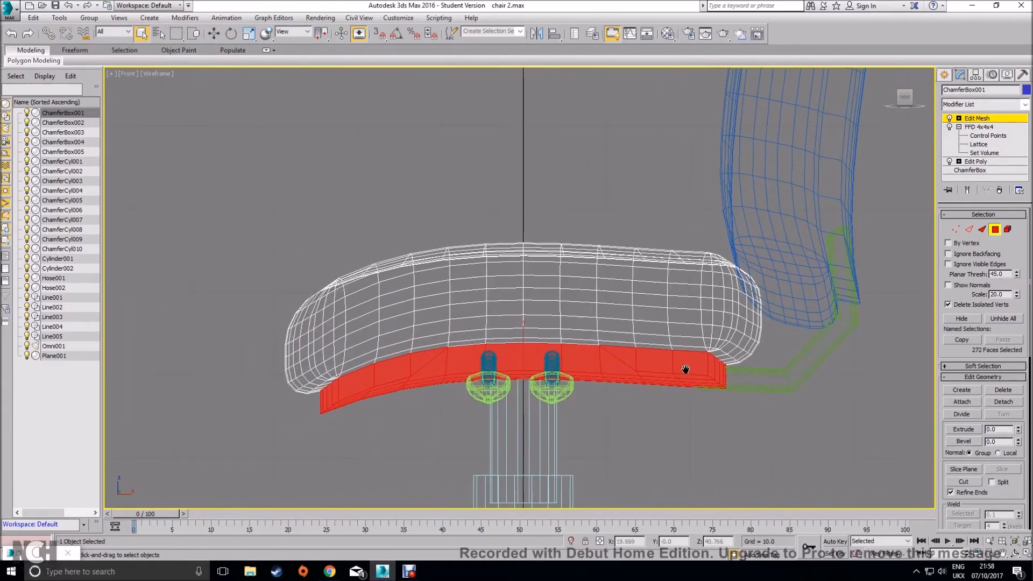
Step: Assign the near-black 02 - Default material to the selected seat shell polygons, leave the Polygon level and deselect the seat
left_click(1024, 550)
right_click(774, 401)
mouse_move(715, 404)
middle_mouse_down("alt")
mouse_move(799, 377)
mouse_move(851, 409)
mouse_move(889, 396)
mouse_move(819, 416)
mouse_move(705, 406)
middle_mouse_up("alt")
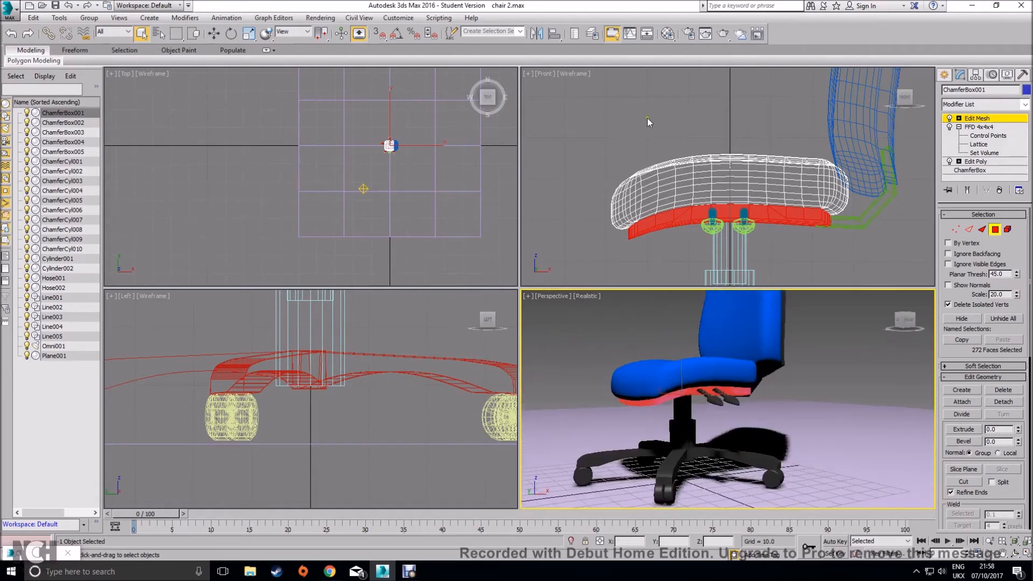
left_click(664, 40)
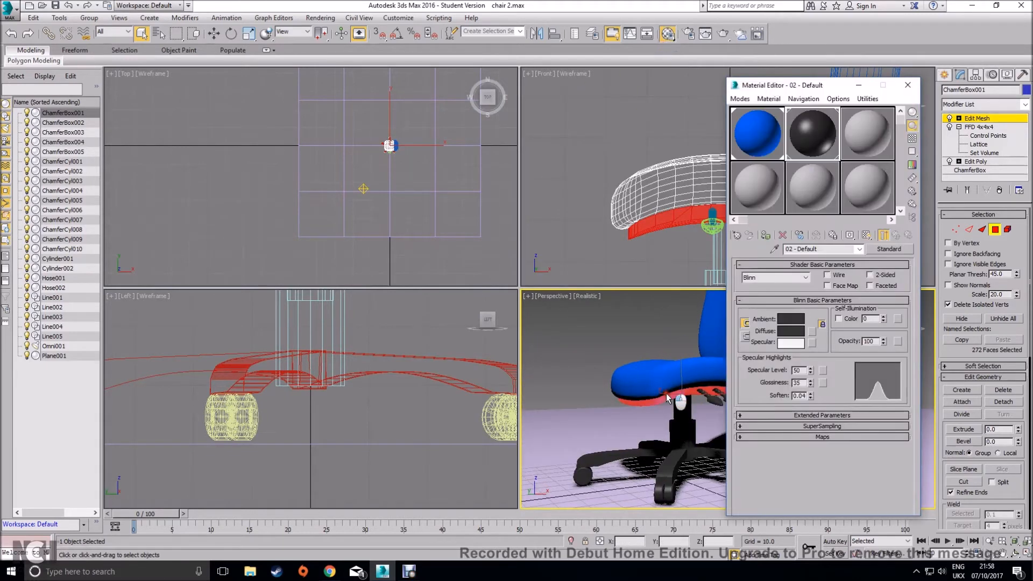
left_click(907, 85)
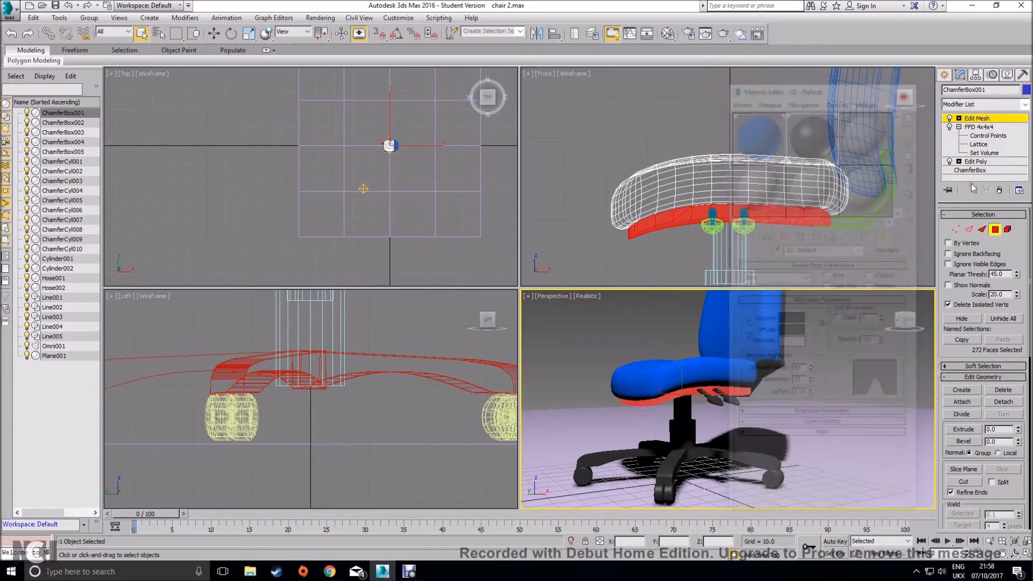
left_click(994, 229)
left_click(780, 382)
Step: Delete the existing omni light, Omni001, from the scene
key("alt+w")
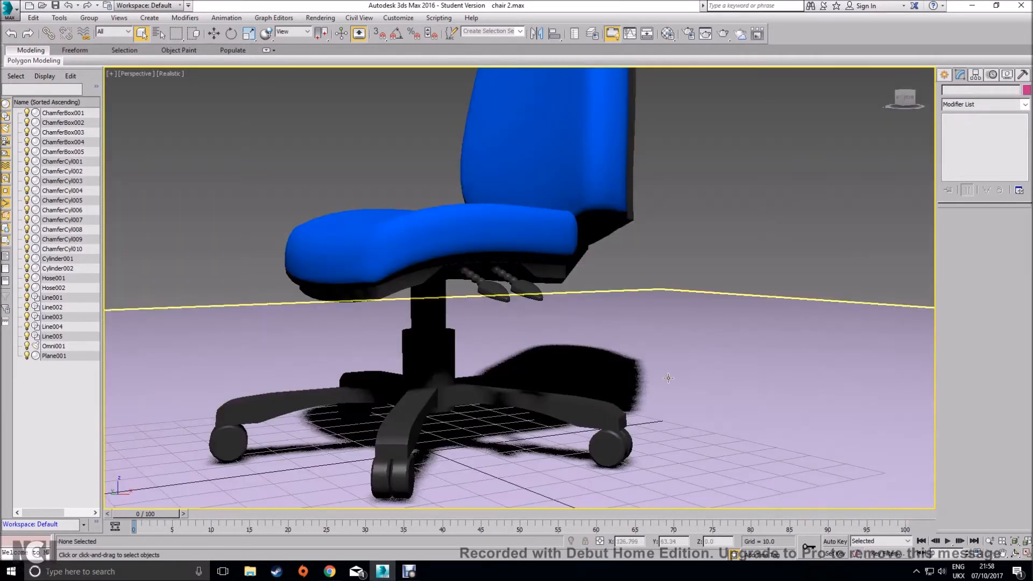
scroll(672, 382, "up", 3)
scroll(673, 382, "down", 5)
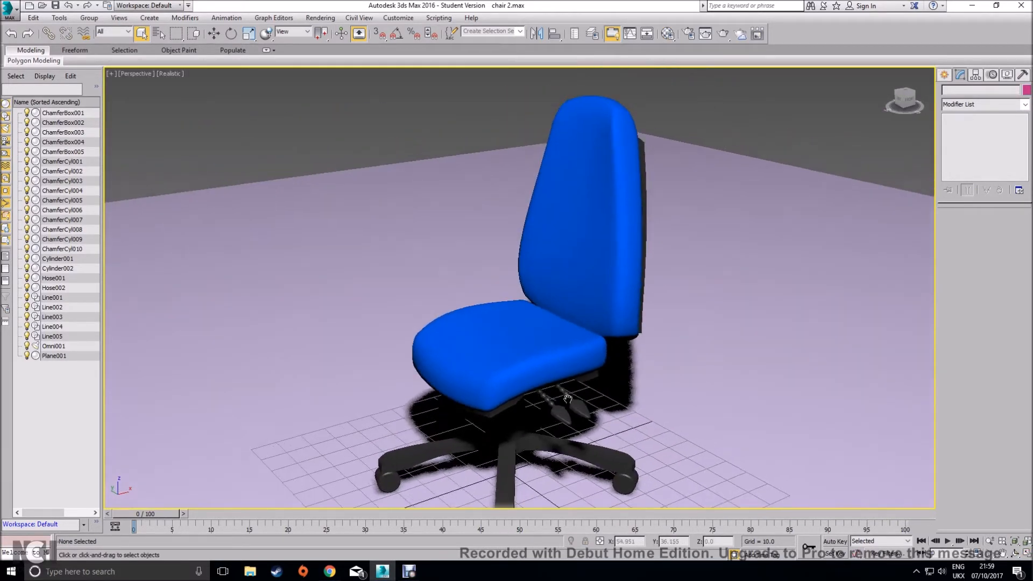
middle_click_drag(566, 397, 552, 375)
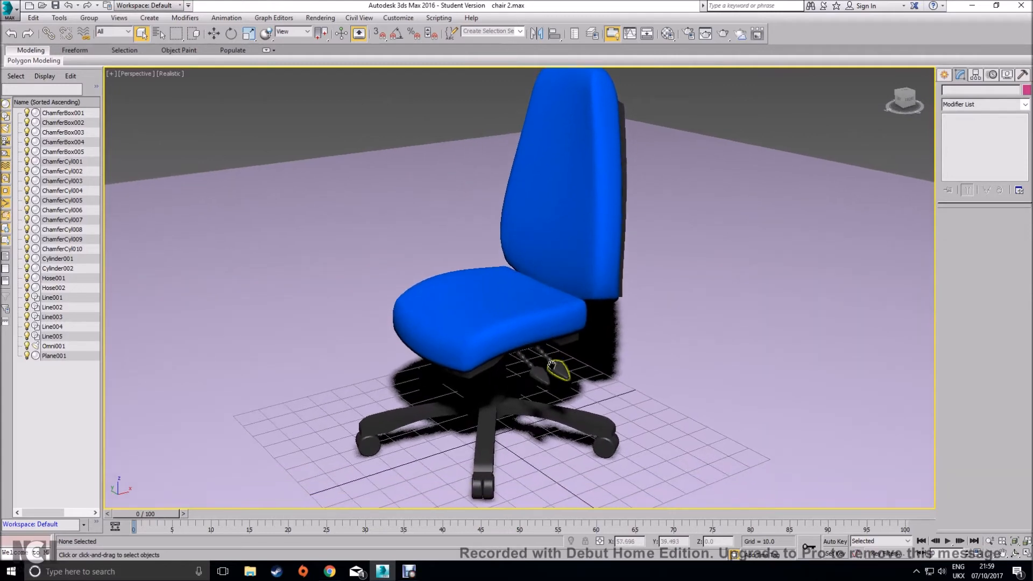
scroll(551, 375, "down", 3)
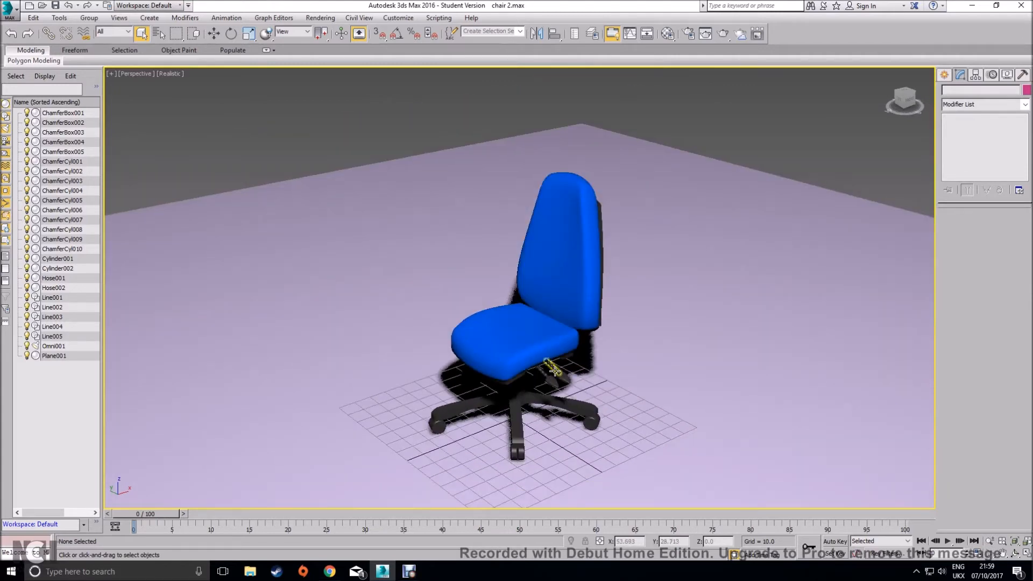
left_click(72, 347)
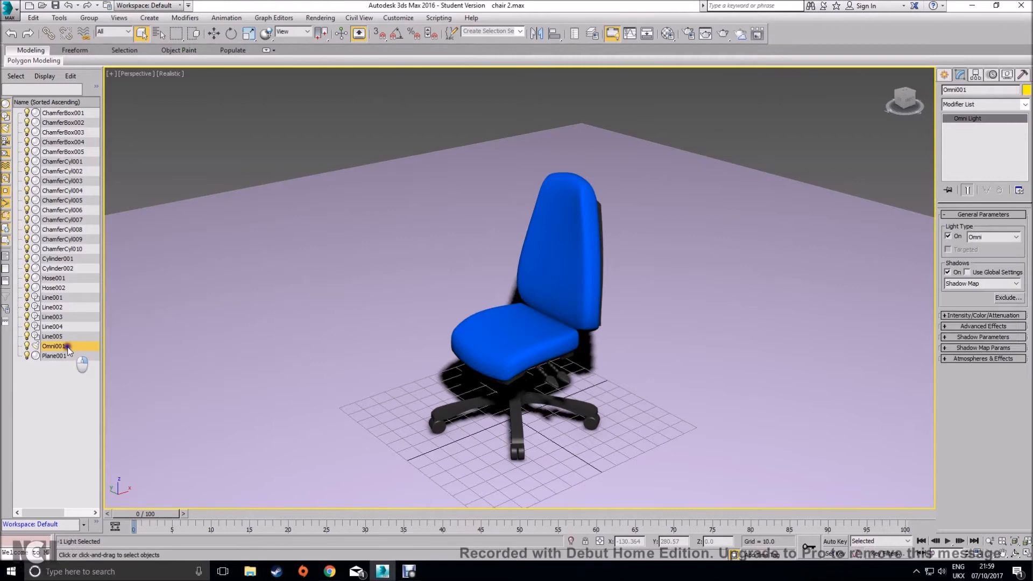
right_click(72, 349)
left_click(91, 401)
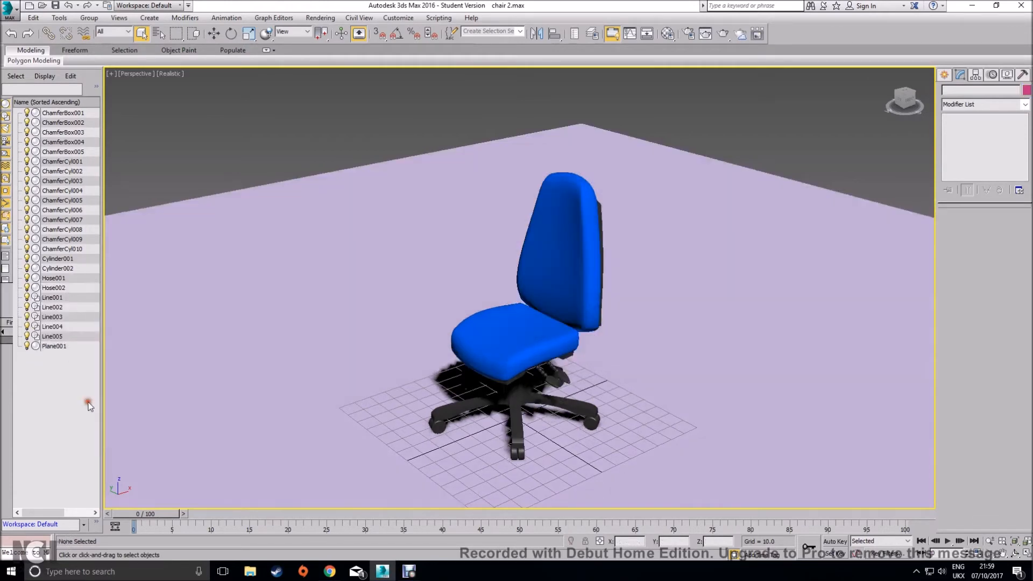
middle_click_drag(528, 393, 529, 373, "alt")
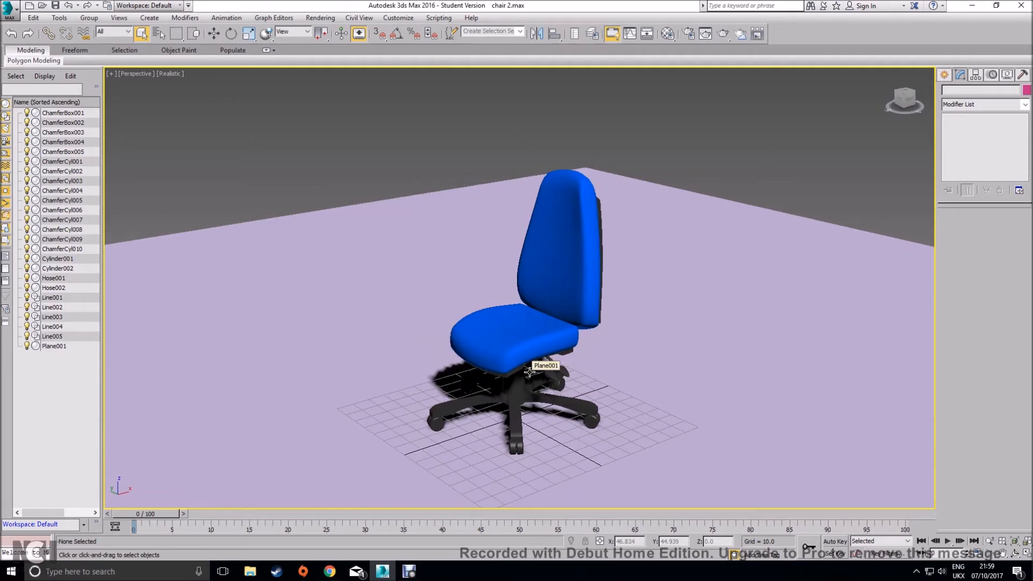
Step: Create a Standard Omni light on the floor plane in front of the chair, at about X -138, Y -235
left_click(945, 76)
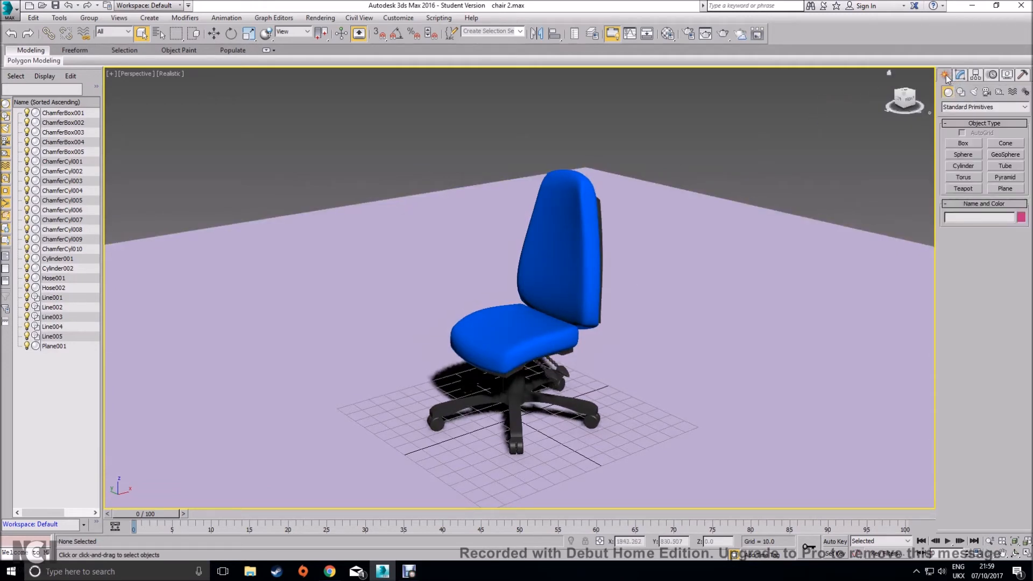
left_click(973, 92)
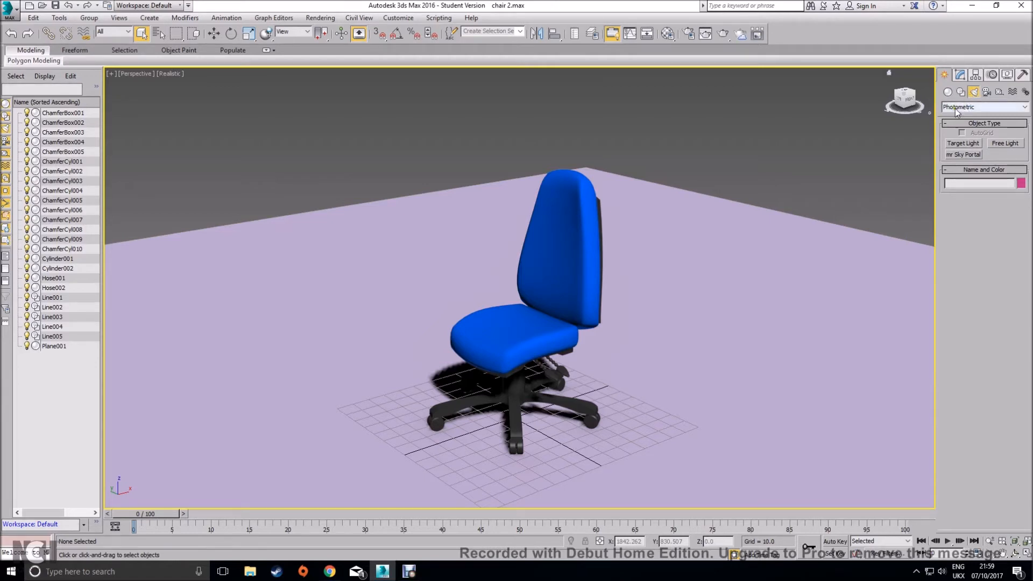
left_click(957, 111)
left_click(958, 123)
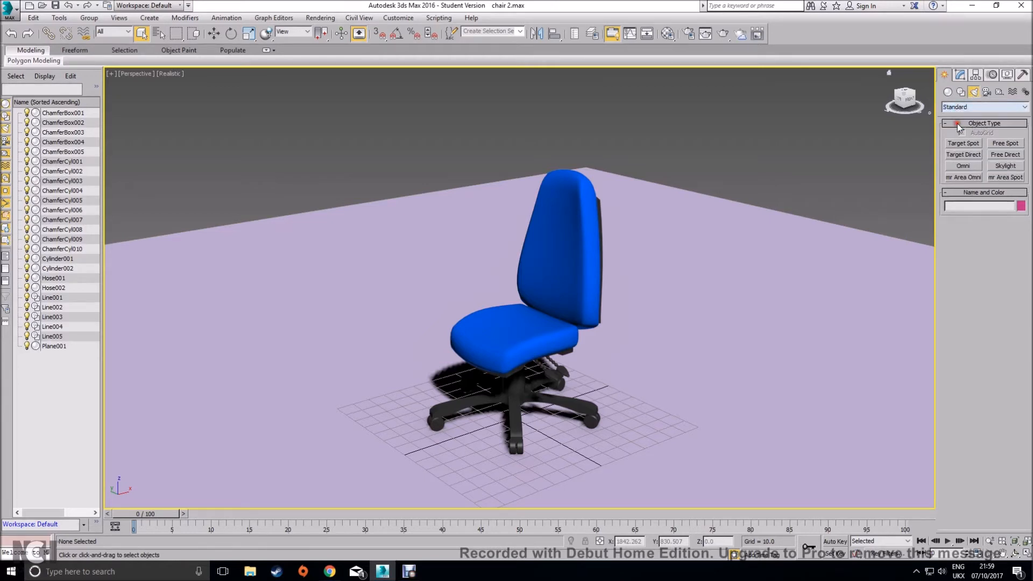
left_click(964, 167)
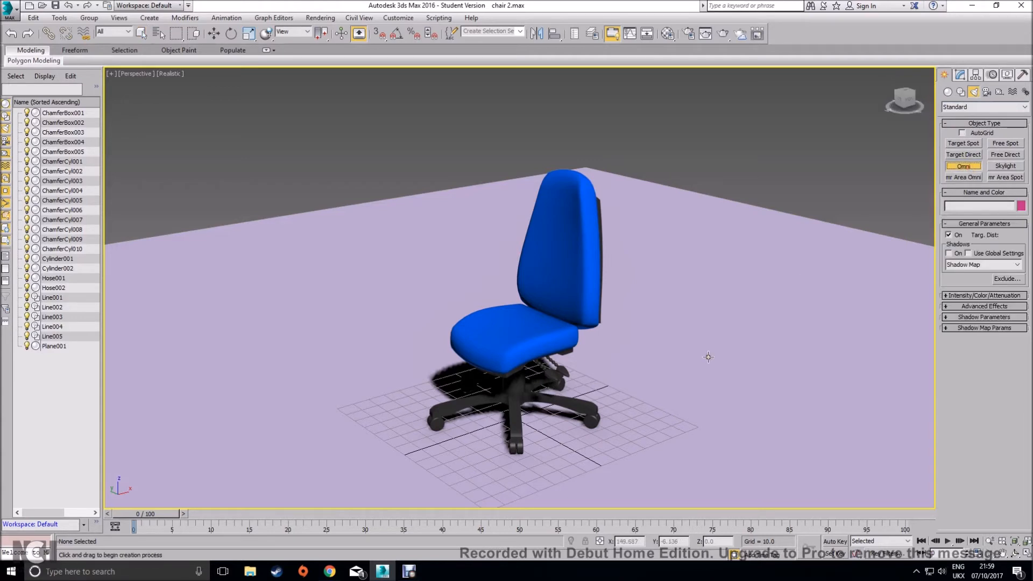
middle_click_drag(696, 355, 681, 341)
scroll(680, 342, "down", 5)
left_click(635, 464)
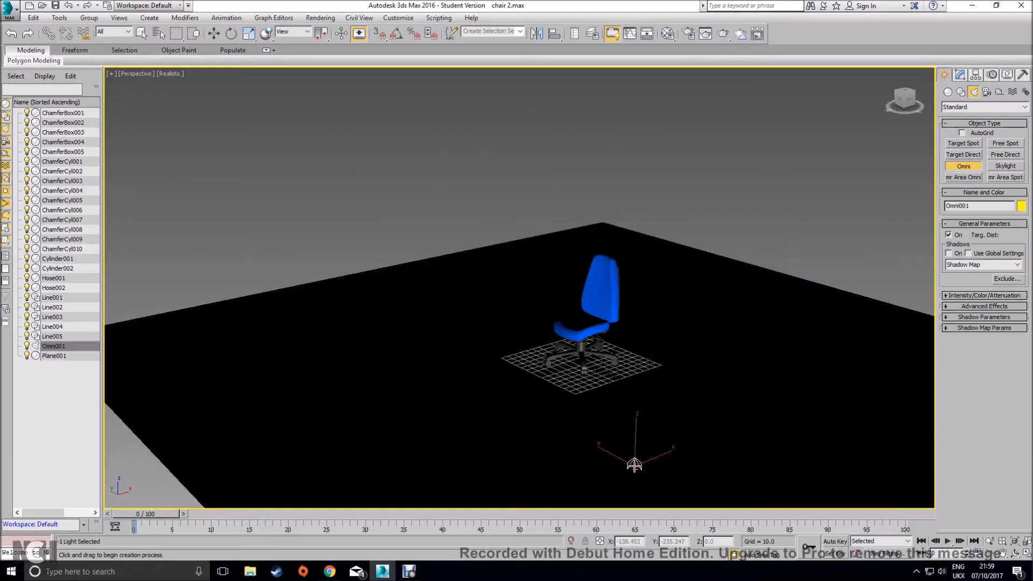
Step: Raise the new omni light above the floor to a height of about Z 344
right_click(639, 489)
middle_click_drag(631, 484, 642, 442, "alt")
left_click_drag(642, 442, 656, 129)
Step: Reposition the omni light in the Top and Front views to about X -264, Y -193, Z 319
left_click(1024, 554)
right_click(362, 202)
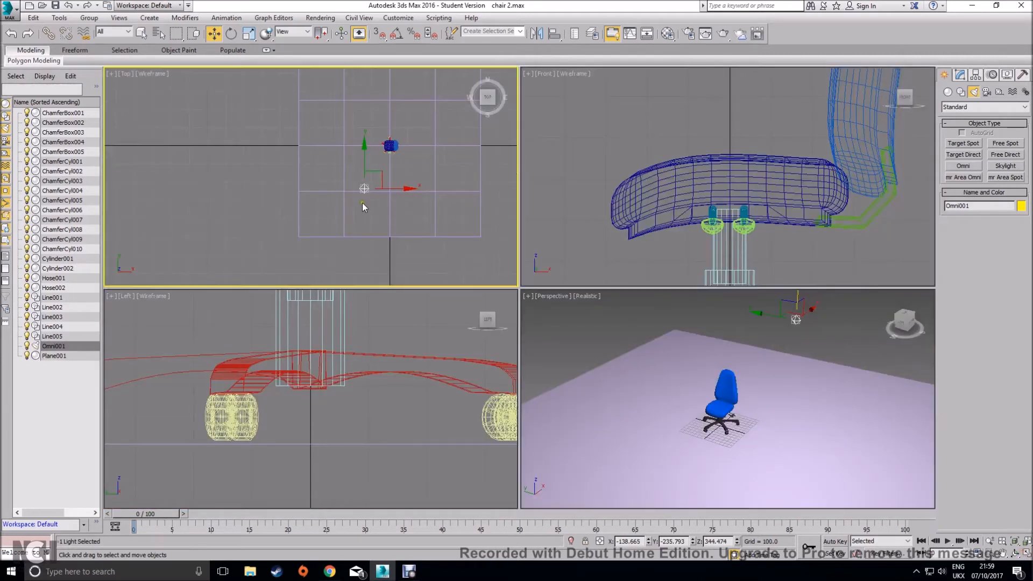
middle_click_drag(388, 166, 383, 196)
left_click_drag(378, 199, 373, 187)
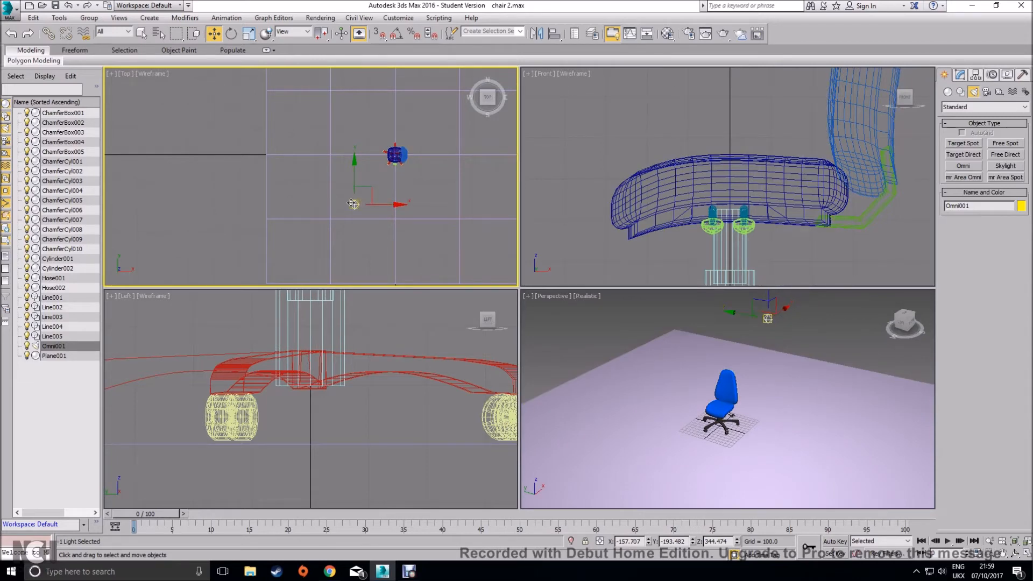
scroll(658, 141, "down", 6)
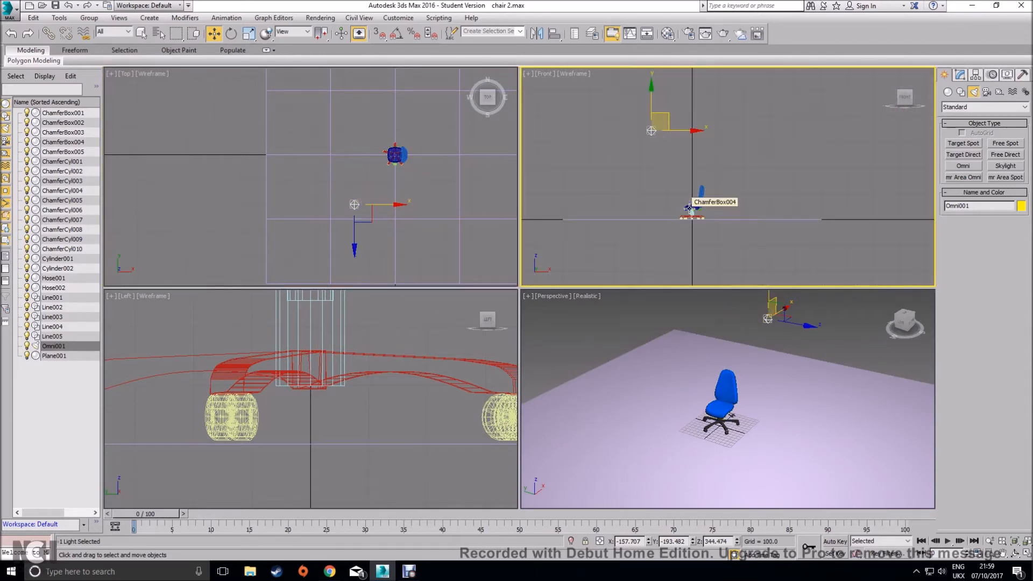
left_click_drag(657, 140, 630, 147)
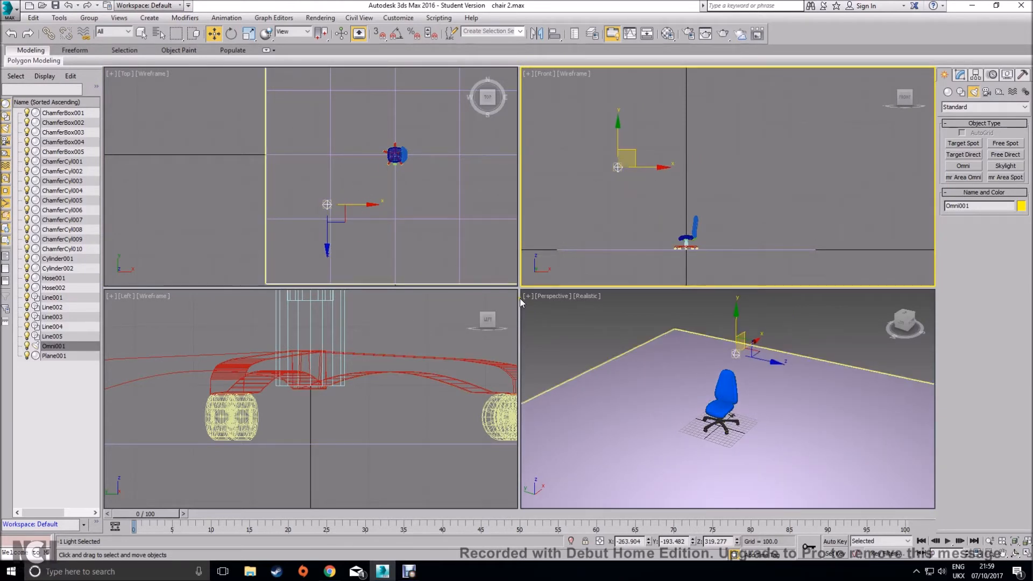
Step: Turn on shadows for the omni light using the Shadow Map type
right_click(799, 322)
key("alt+w")
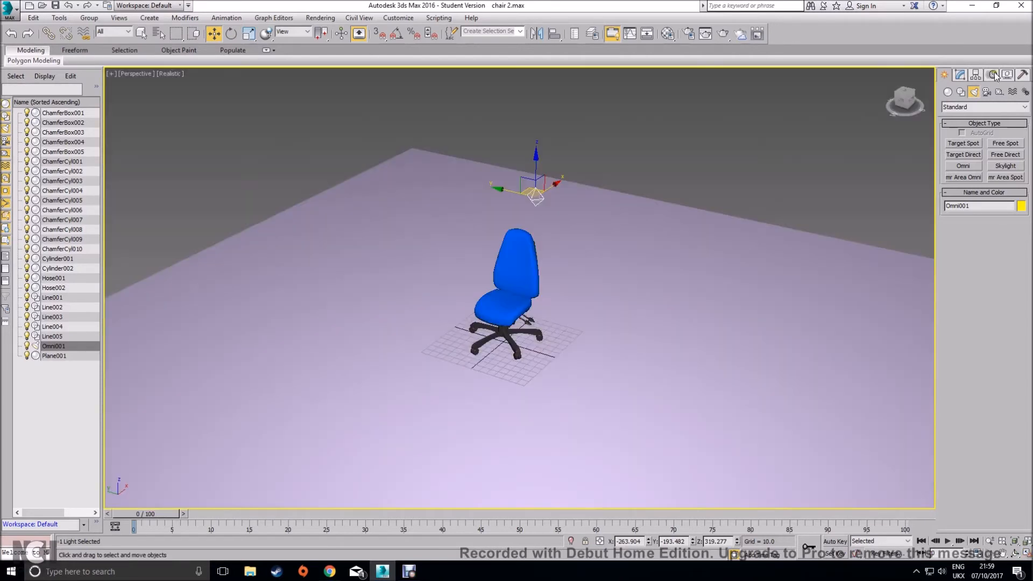
left_click(961, 75)
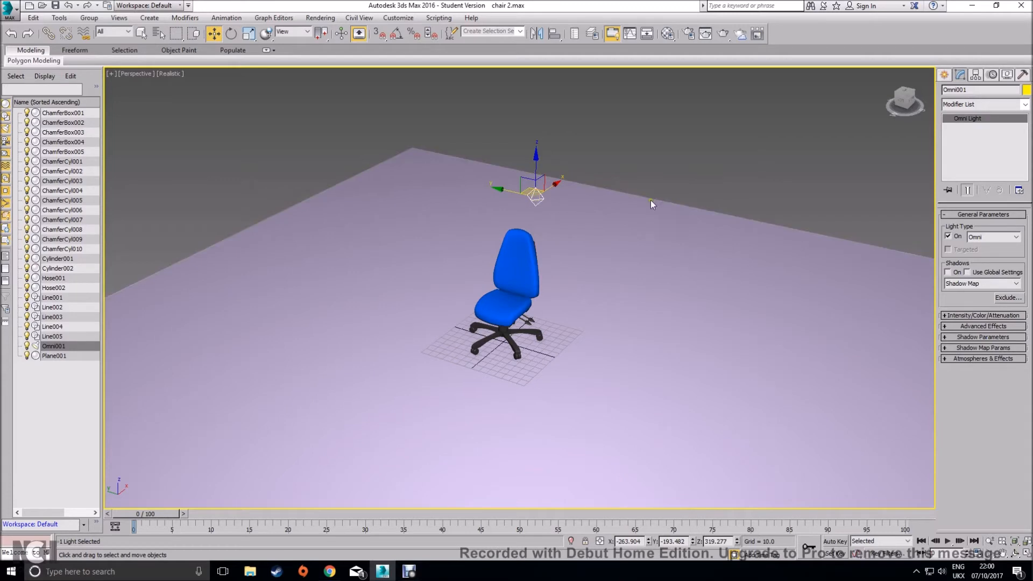
left_click(955, 272)
middle_click_drag(520, 221, 586, 246)
scroll(606, 322, "up", 2)
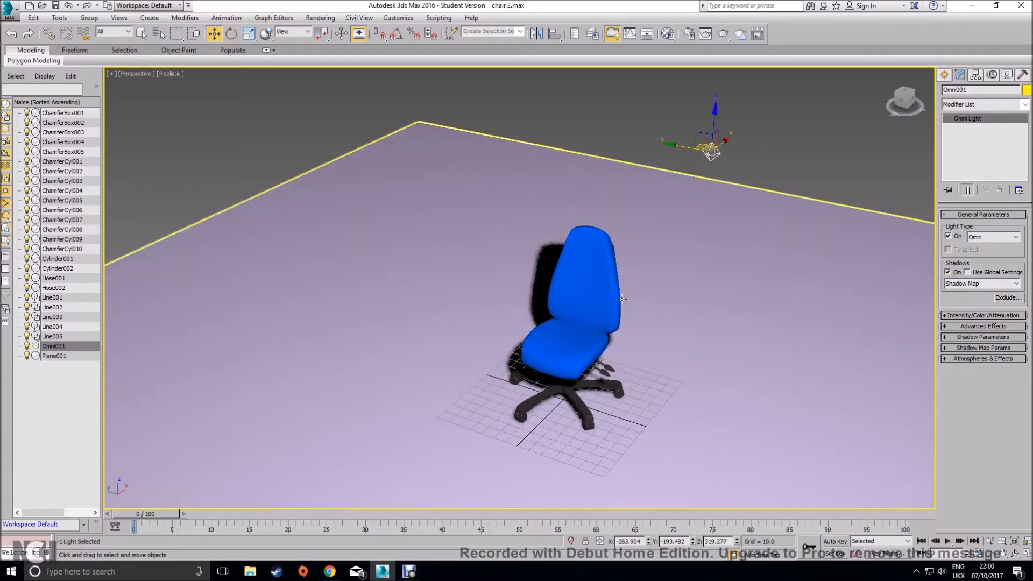
Step: Toggle the omni light's shadows off and back on to compare the chair with and without them
middle_click_drag(601, 334, 626, 331, "alt")
left_click(957, 273)
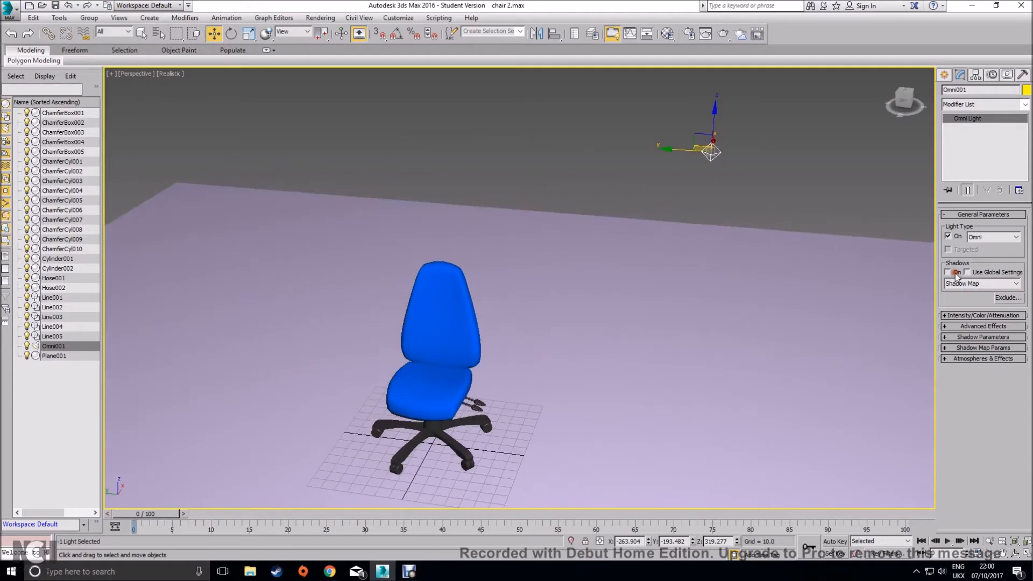
left_click(956, 273)
left_click(956, 273)
left_click(957, 273)
Step: Set up a single-frame render of the Perspective view with a 640x480 output size and Save File turned off
middle_click_drag(717, 388, 689, 389, "alt")
middle_click_drag(689, 389, 696, 299)
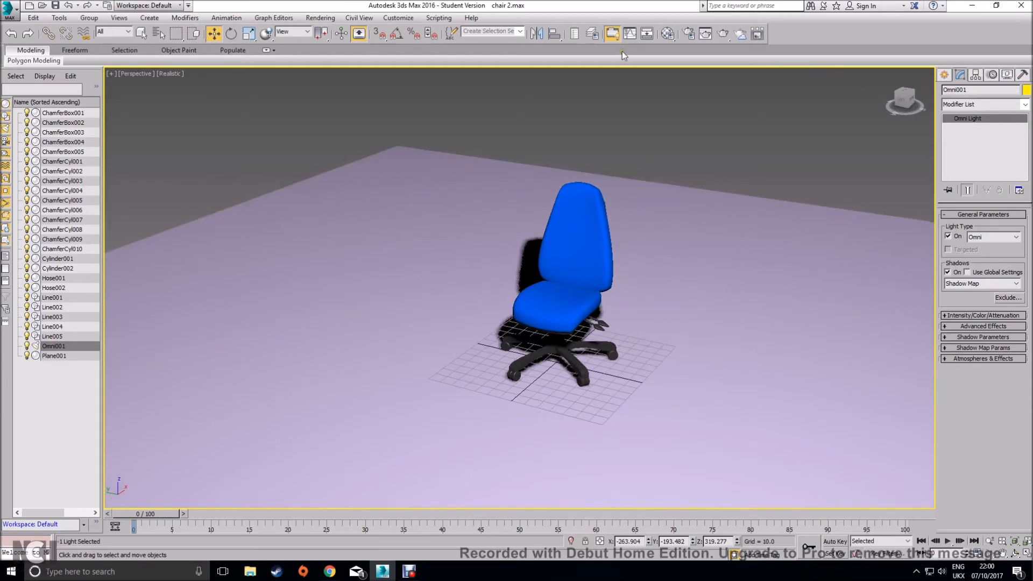
left_click(691, 40)
left_click(377, 177)
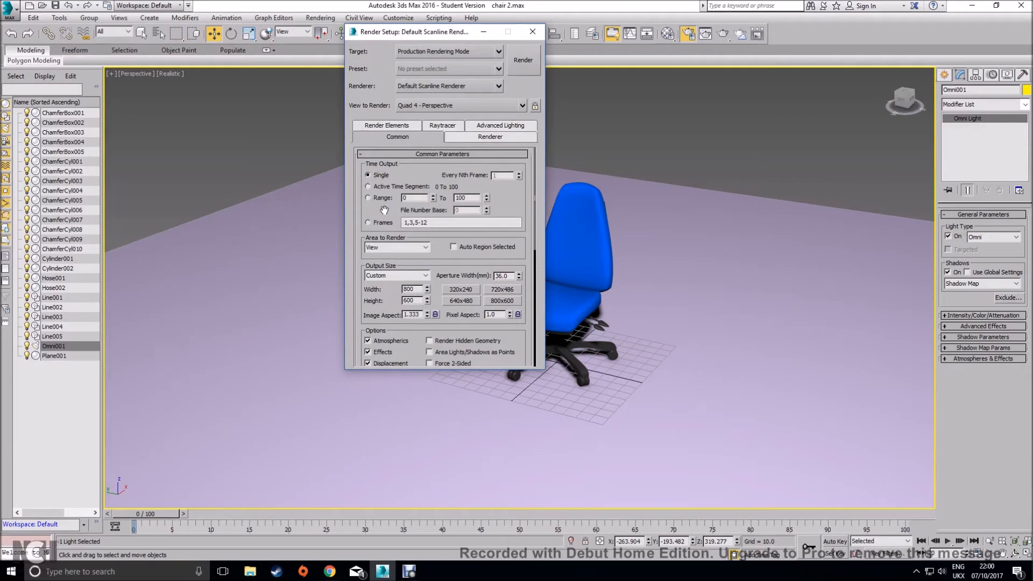
scroll(384, 210, "down", 4)
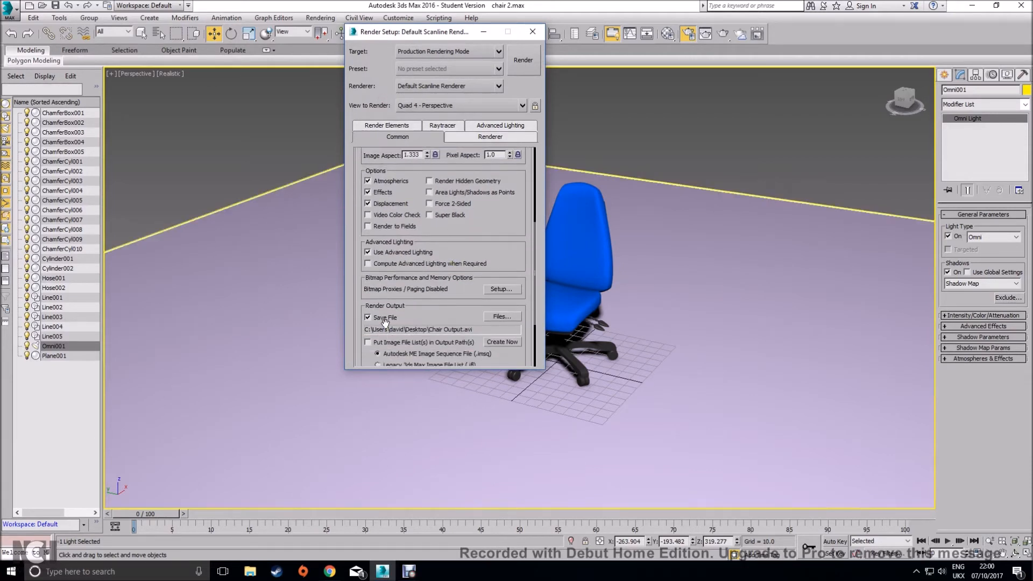
left_click_drag(462, 252, 462, 338)
left_click_drag(466, 218, 473, 284)
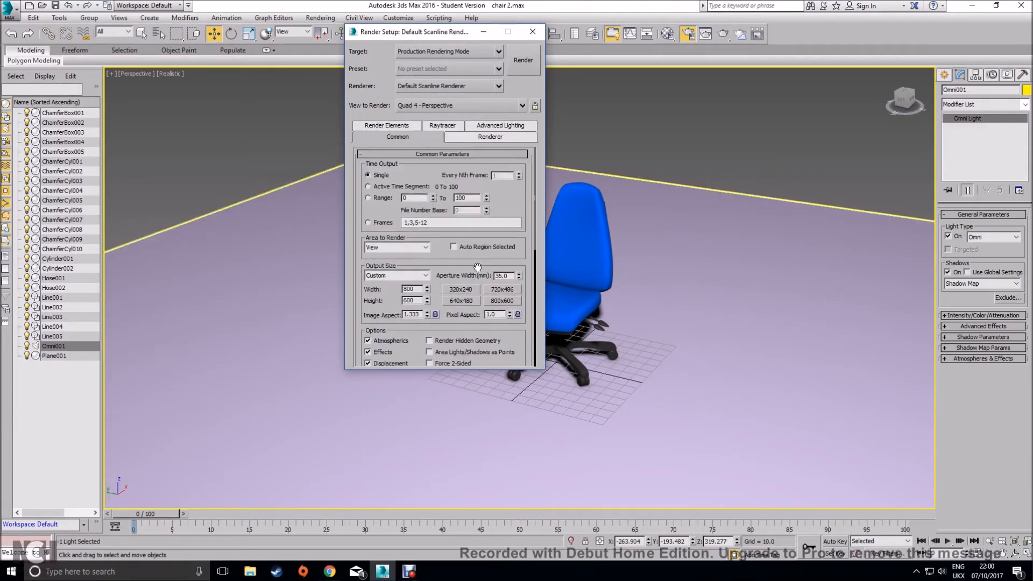
left_click(463, 302)
scroll(513, 193, "down", 6)
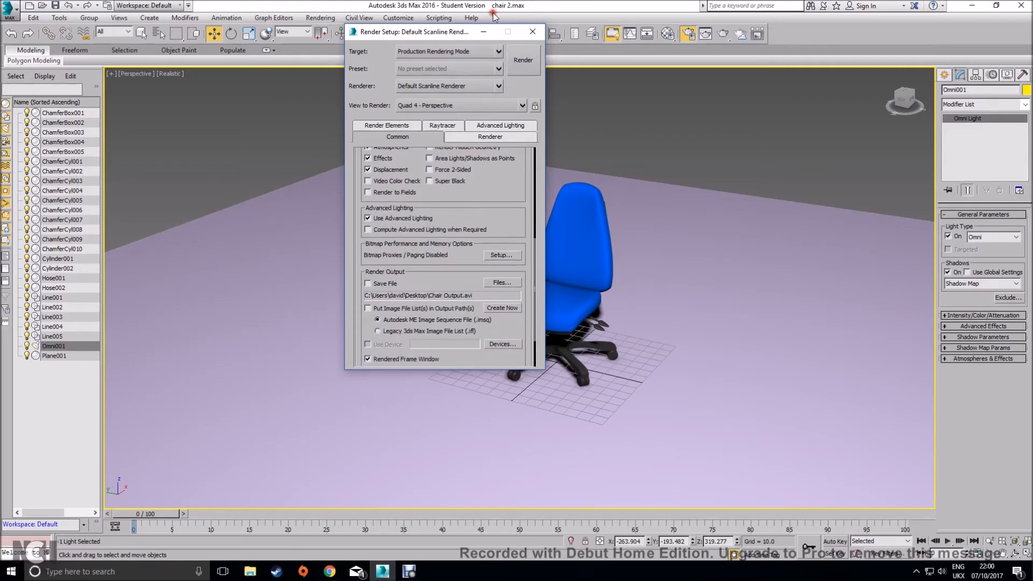
scroll(500, 216, "up", 6)
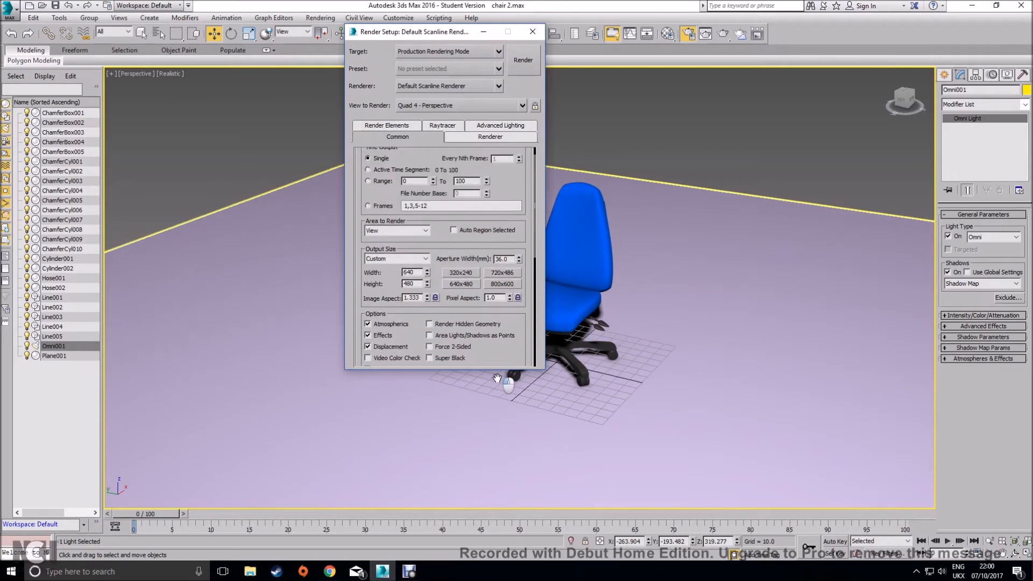
Step: Render the Perspective view with the current settings and close the rendered frame and the render setup
left_click(520, 63)
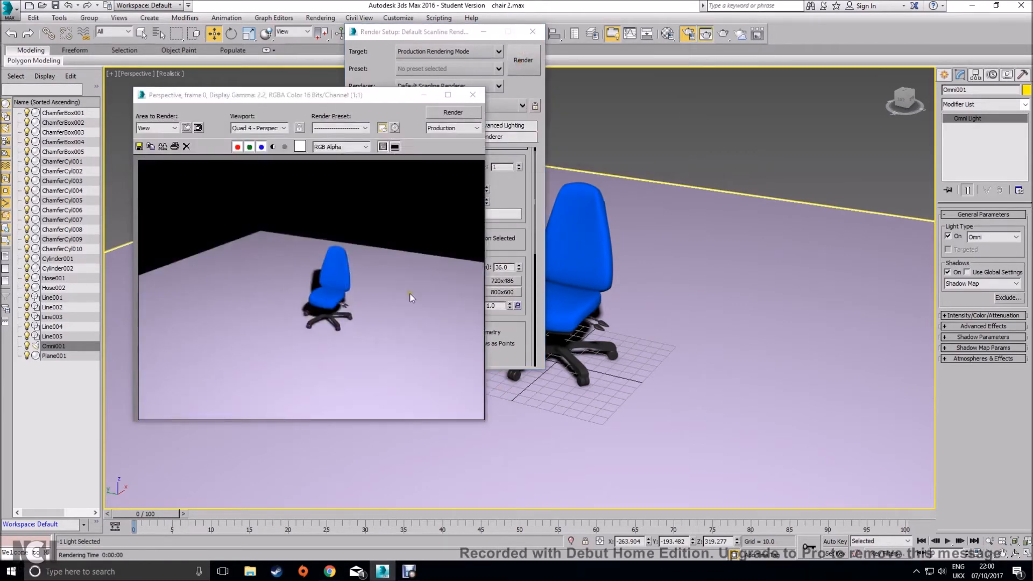
left_click(473, 95)
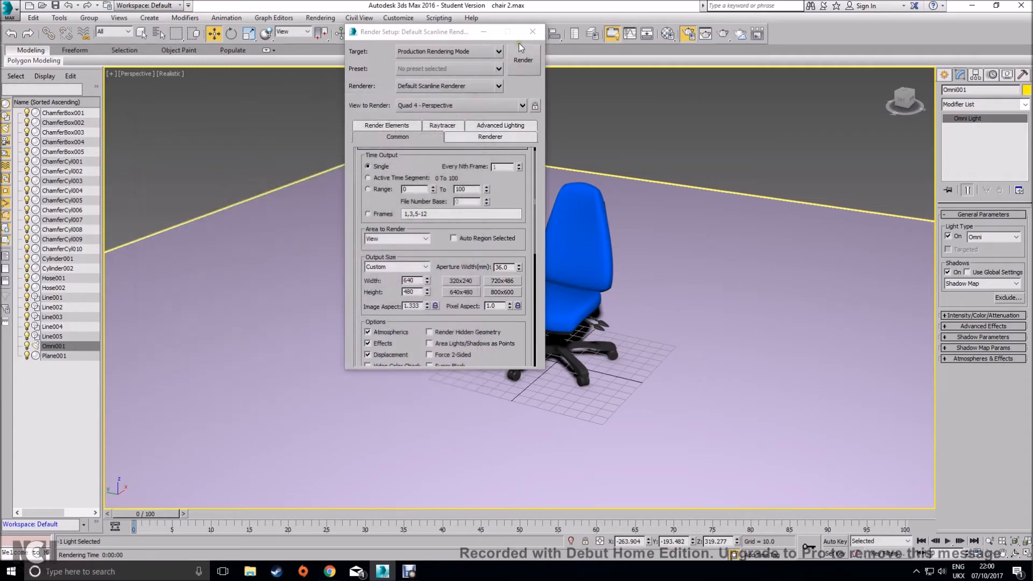
left_click(533, 32)
Step: Render a closer view of the chair and a close-up of its floor shadow to inspect the Shadow Map edges
middle_click_drag(592, 384, 581, 402, "alt")
scroll(585, 368, "up", 6)
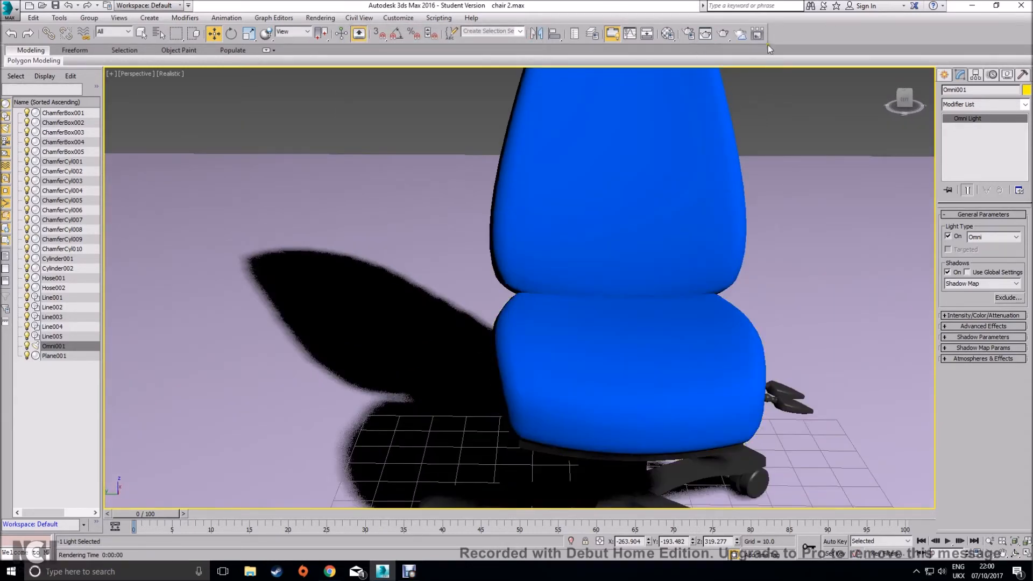
left_click(723, 35)
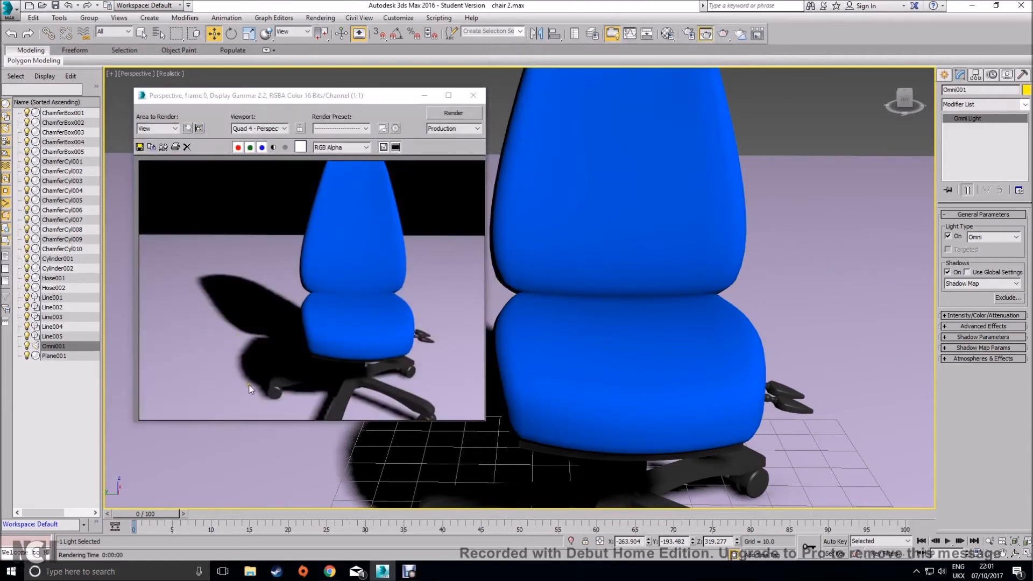
left_click(475, 95)
scroll(515, 307, "up", 6)
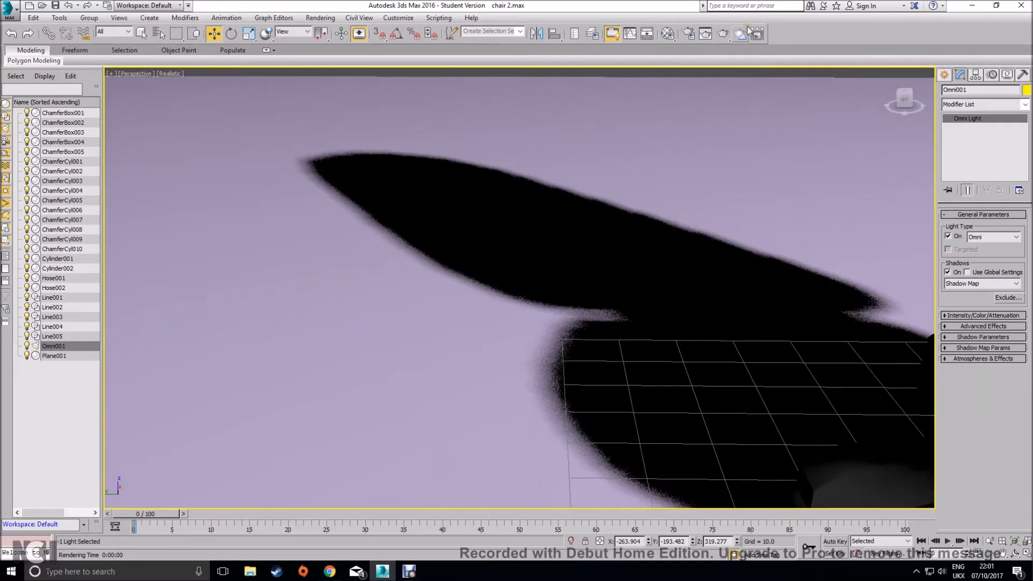
left_click(722, 34)
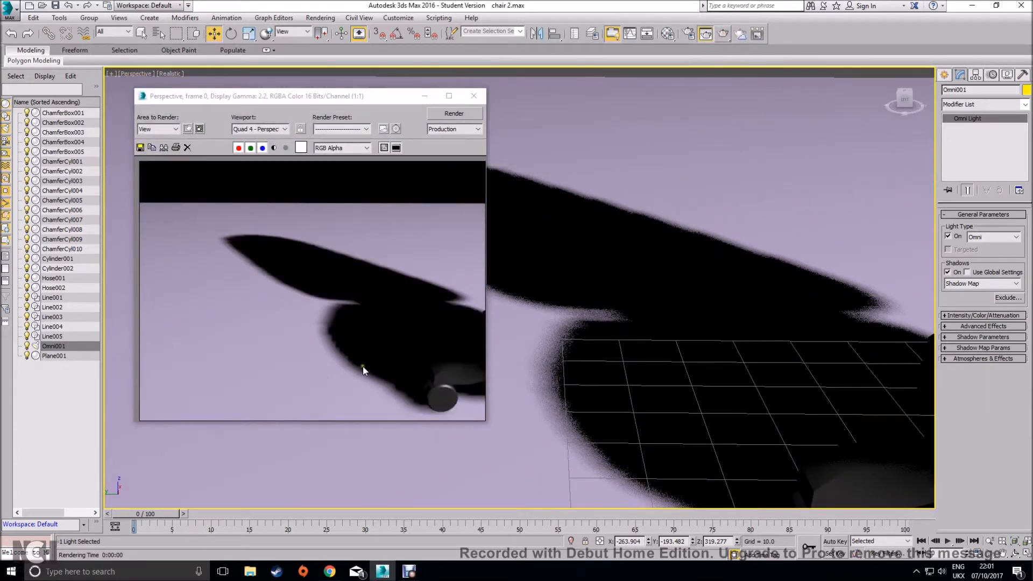
left_click(473, 96)
Step: Change the omni light's shadow type to Ray Traced Shadows
scroll(698, 292, "down", 8)
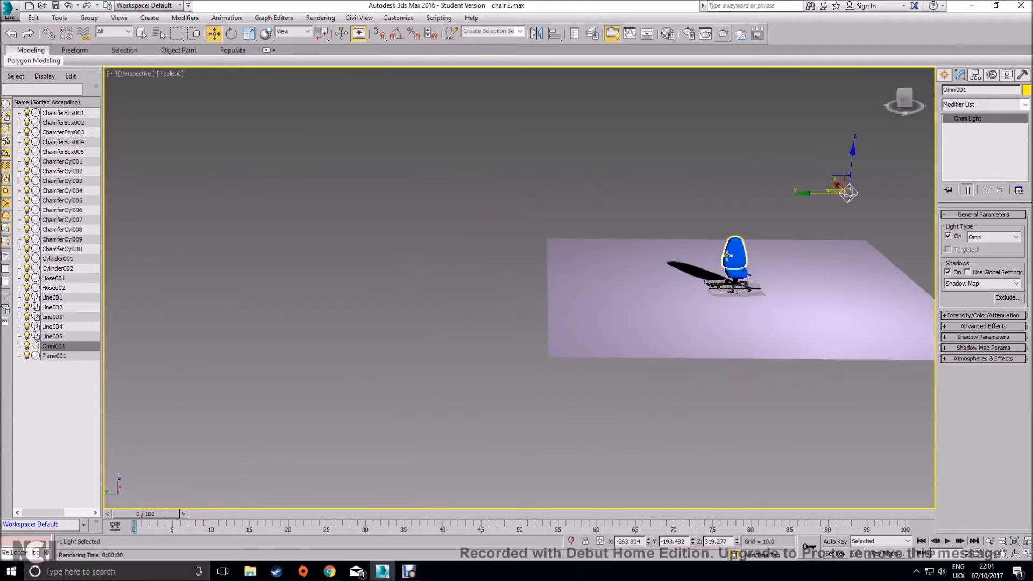
scroll(730, 254, "down", 2)
left_click(725, 177)
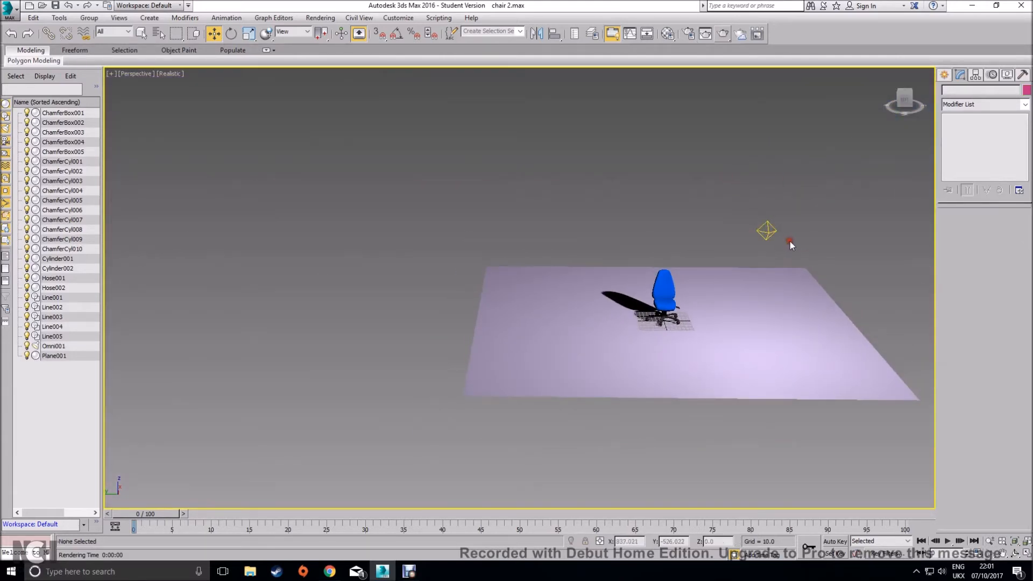
left_click(767, 231)
scroll(732, 296, "up", 5)
middle_click_drag(597, 339, 776, 307)
left_click(959, 286)
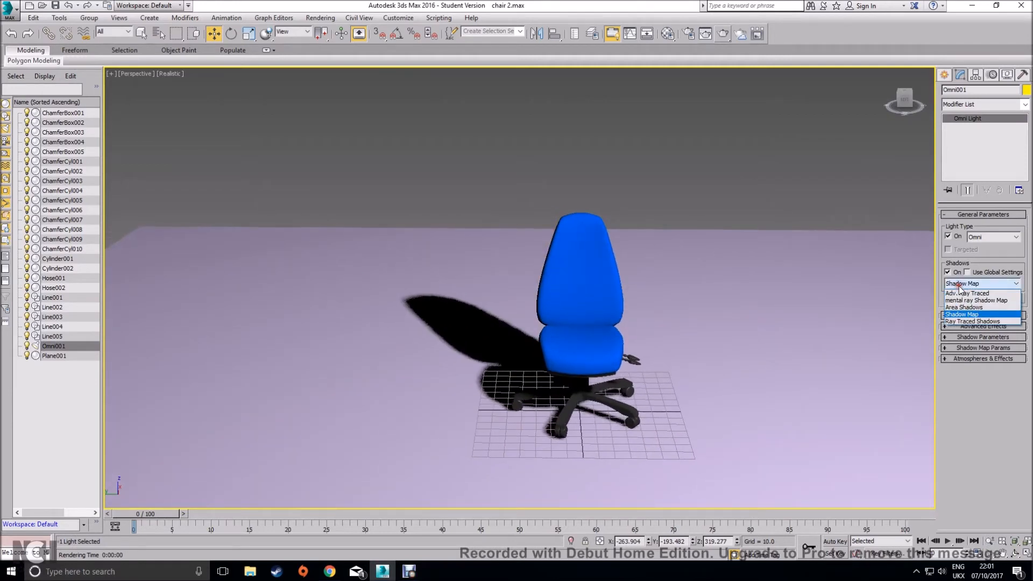
left_click(965, 321)
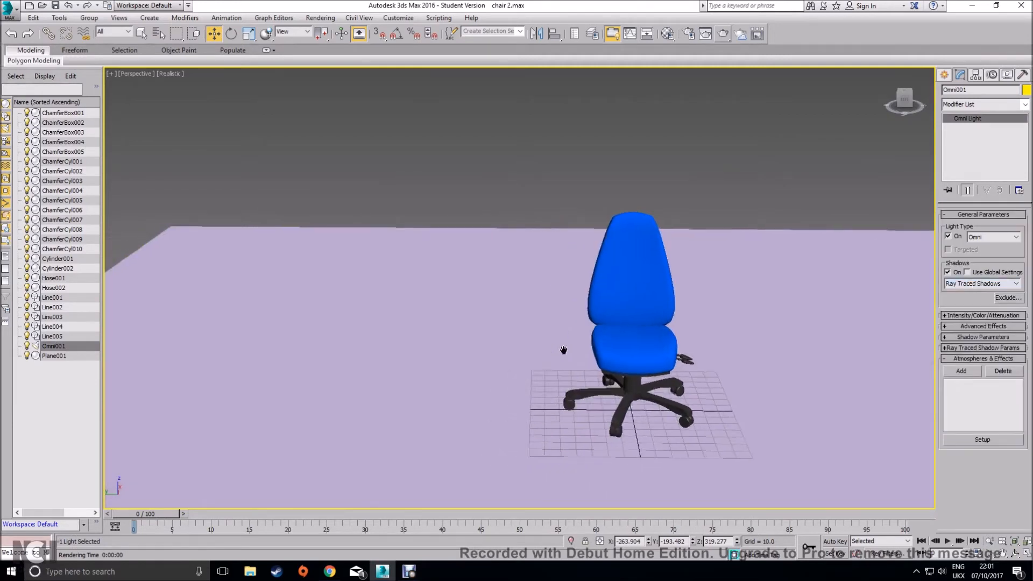
Step: Render the chair's shadow at two closer zoom levels to inspect the edges of the ray-traced shadow
scroll(551, 373, "up", 6)
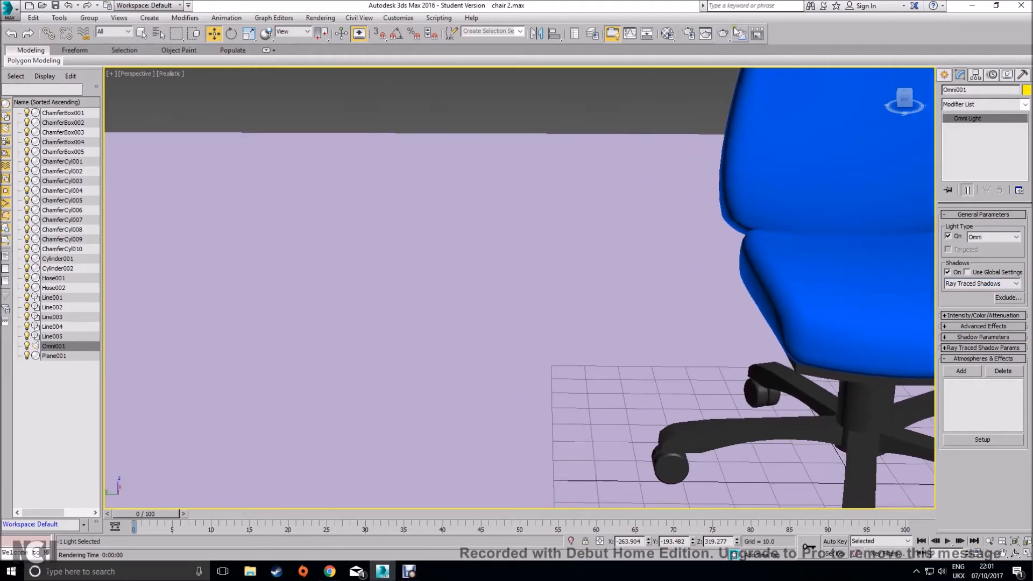
left_click(724, 34)
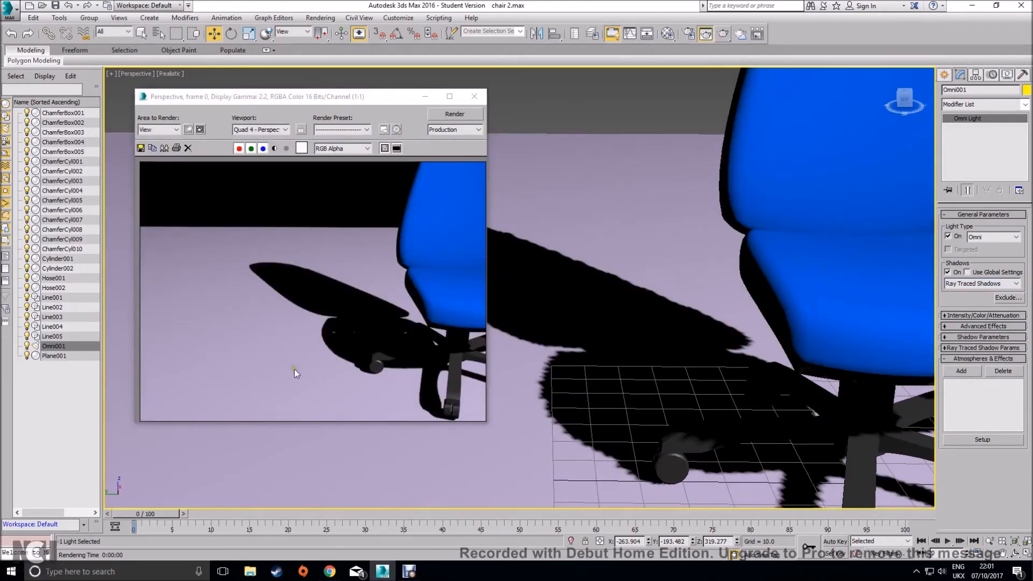
left_click(474, 96)
scroll(511, 371, "up", 5)
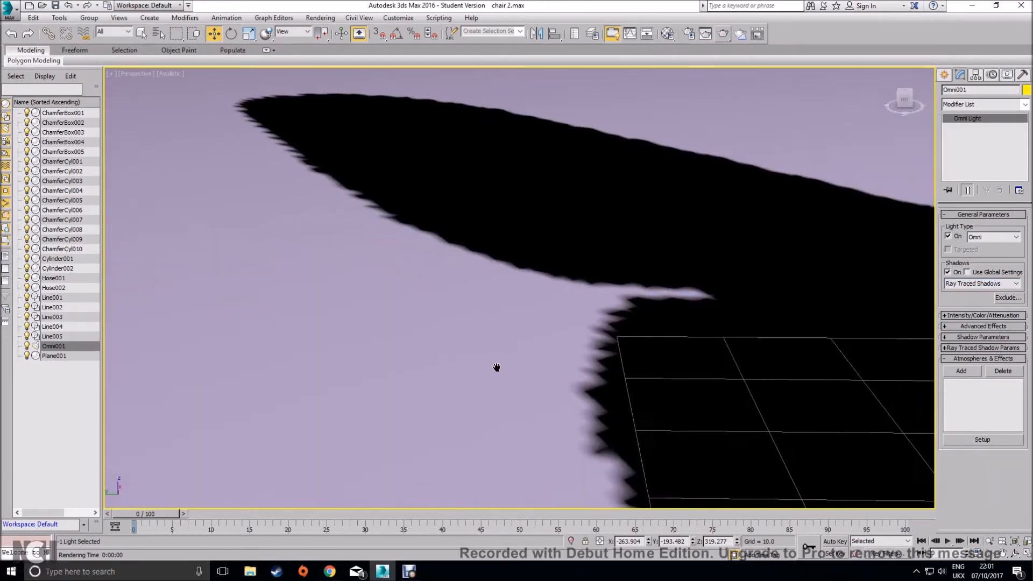
left_click(705, 33)
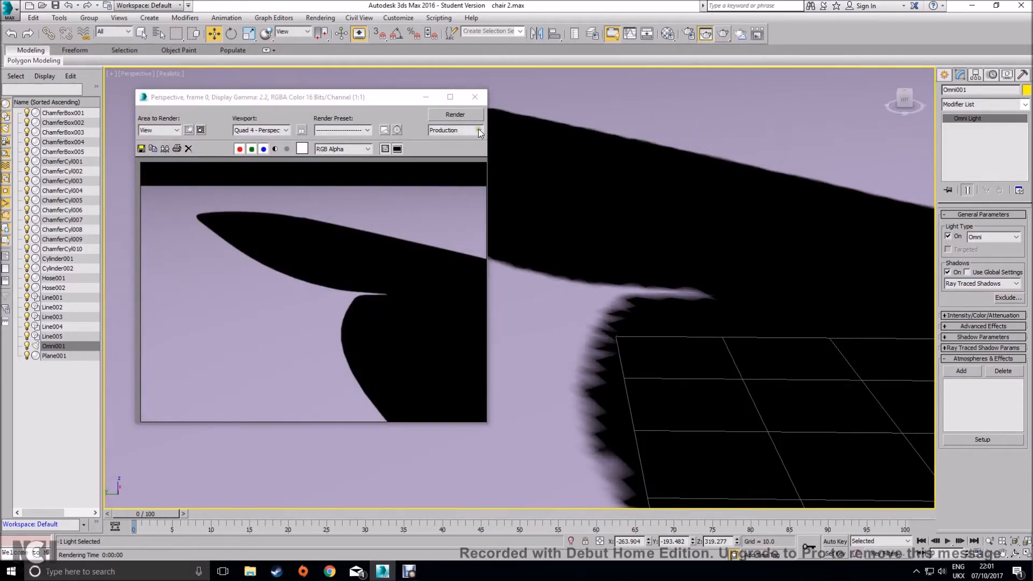
left_click(474, 97)
Step: Try the Adv. Ray Traced shadow type on the omni light and render the shadow close-up
left_click(989, 284)
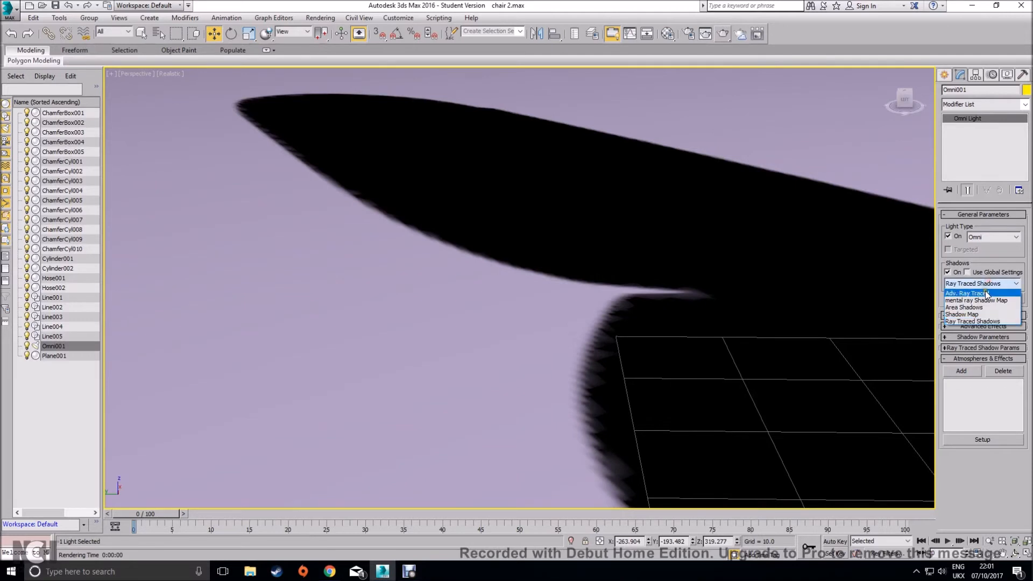
left_click(985, 289)
left_click(723, 33)
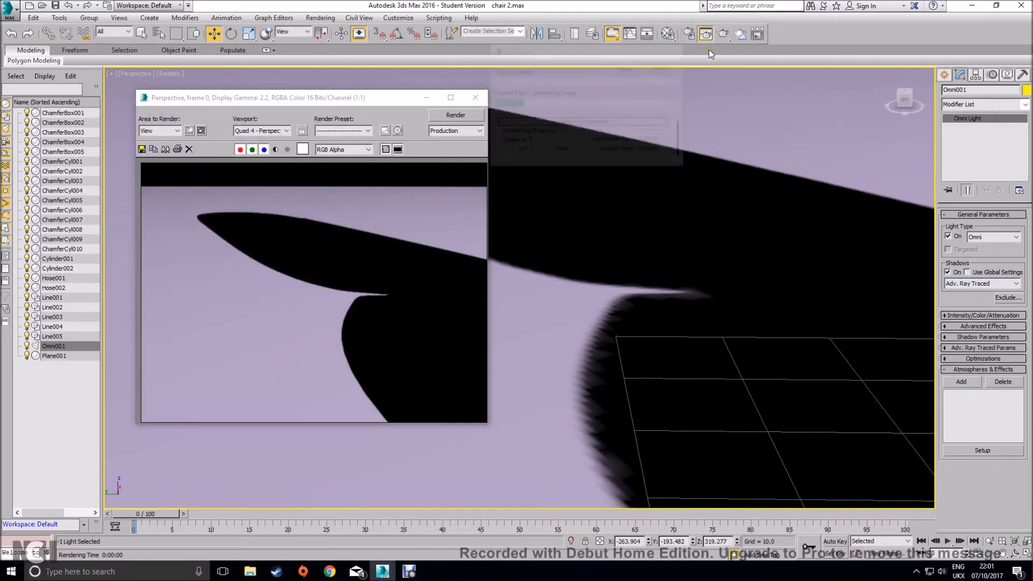
left_click(475, 97)
Step: Try the Area Shadows type on the omni light and render the same shadow close-up
left_click(981, 283)
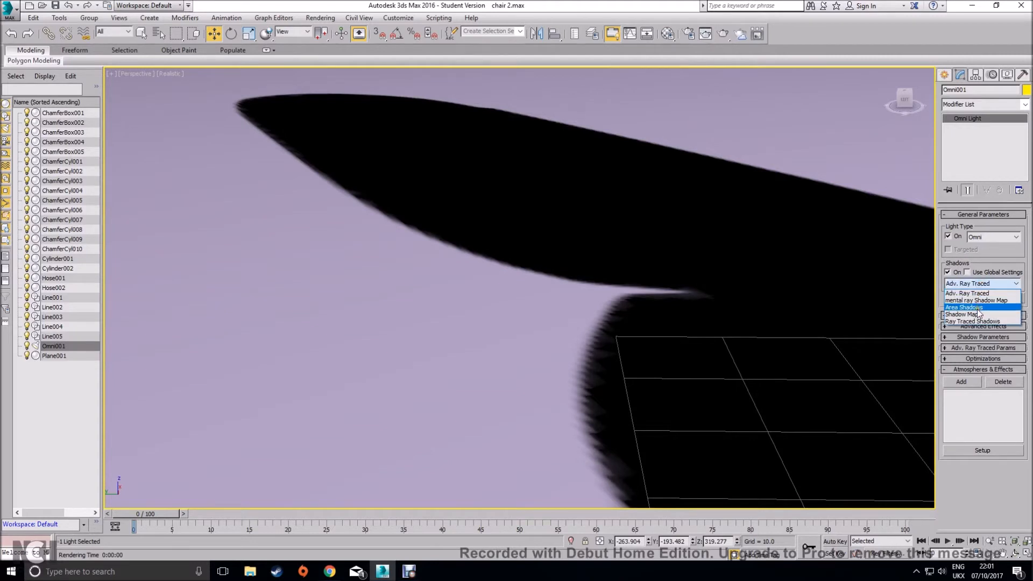
left_click(975, 307)
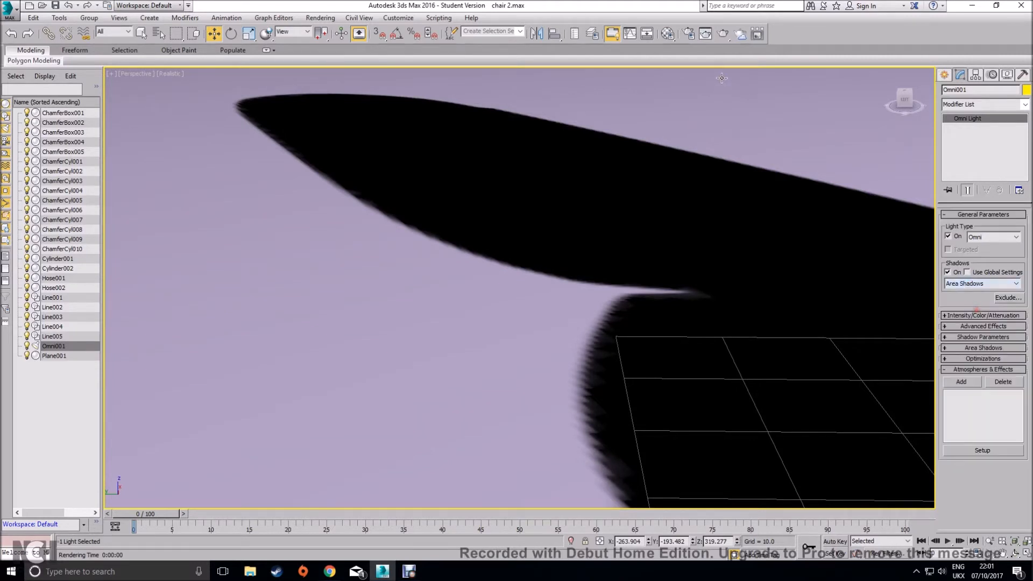
left_click(724, 33)
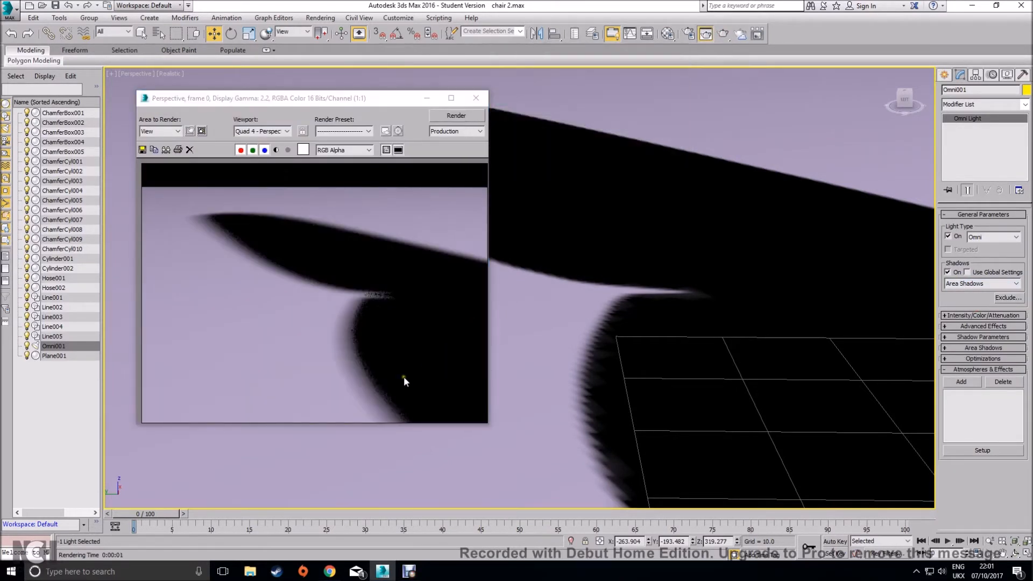
left_click(475, 97)
Step: Set the omni light back to Ray Traced Shadows and render the chair together with its shadow
left_click(1010, 284)
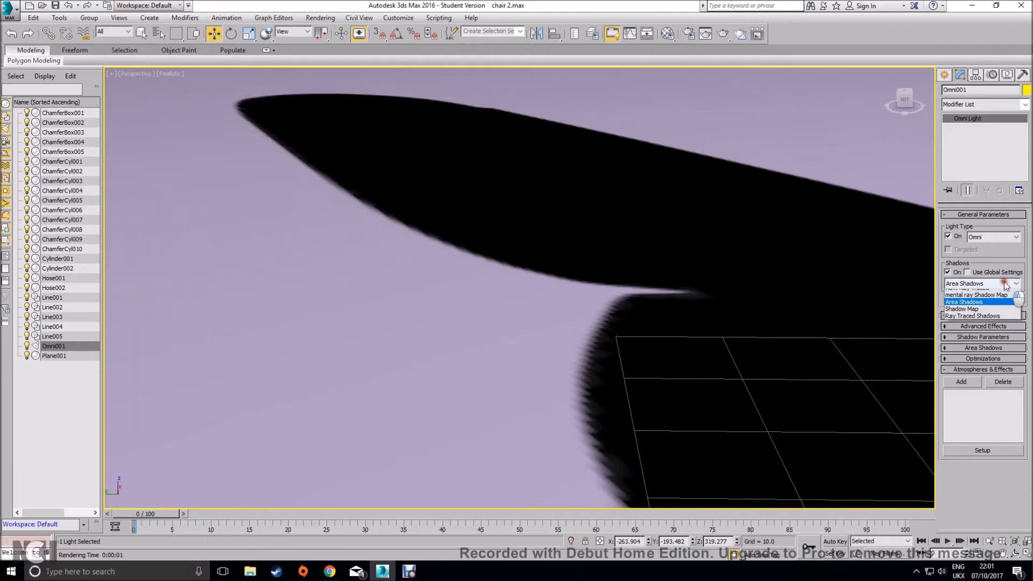
left_click(974, 321)
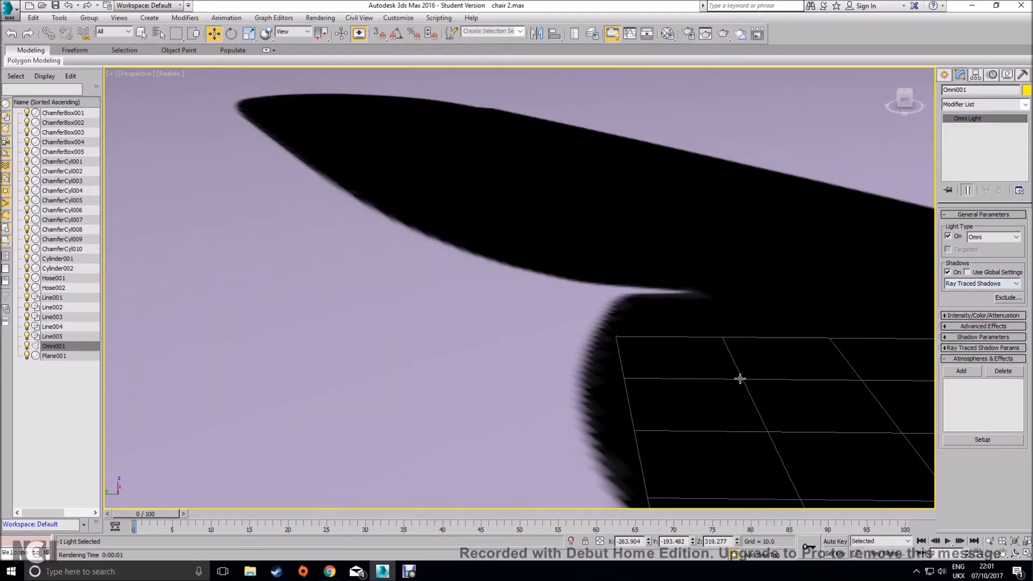
scroll(743, 374, "down", 10)
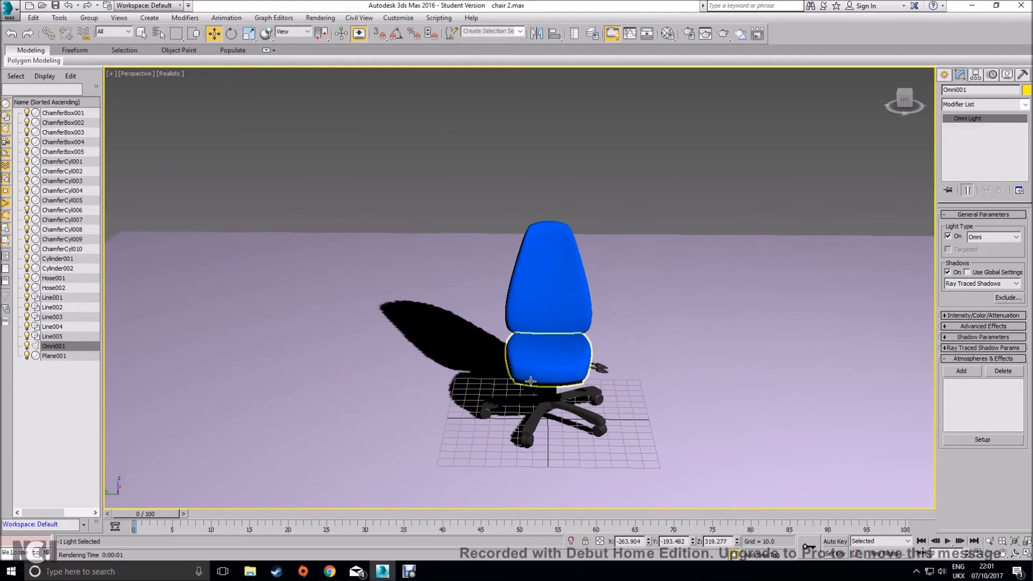
scroll(528, 339, "up", 5)
left_click(725, 34)
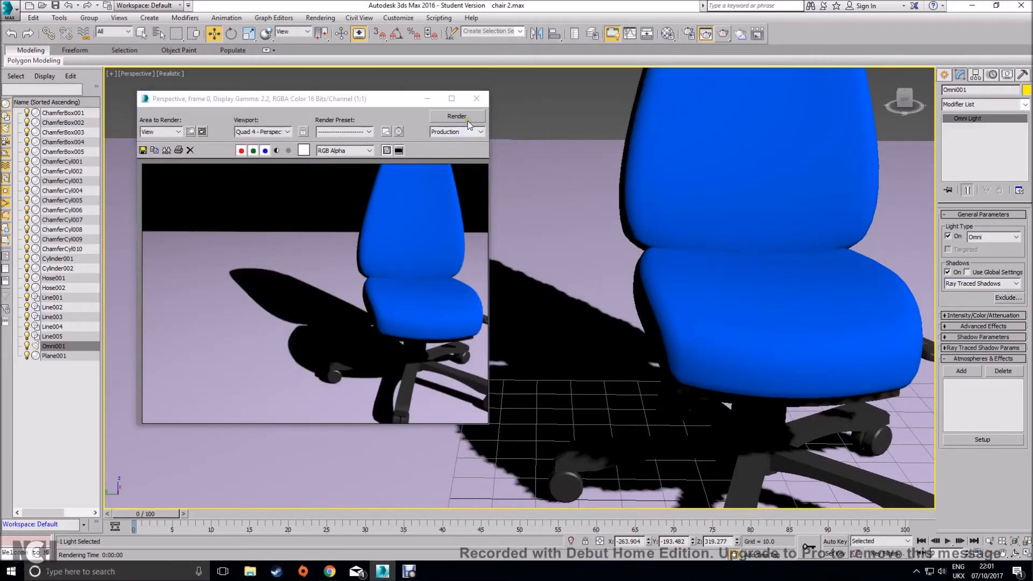
left_click(475, 103)
Step: Render the chair from a low angle on its unlit back side to examine the dark areas
middle_click_drag(505, 272, 664, 337, "alt")
scroll(560, 332, "down", 5)
scroll(664, 338, "up", 4)
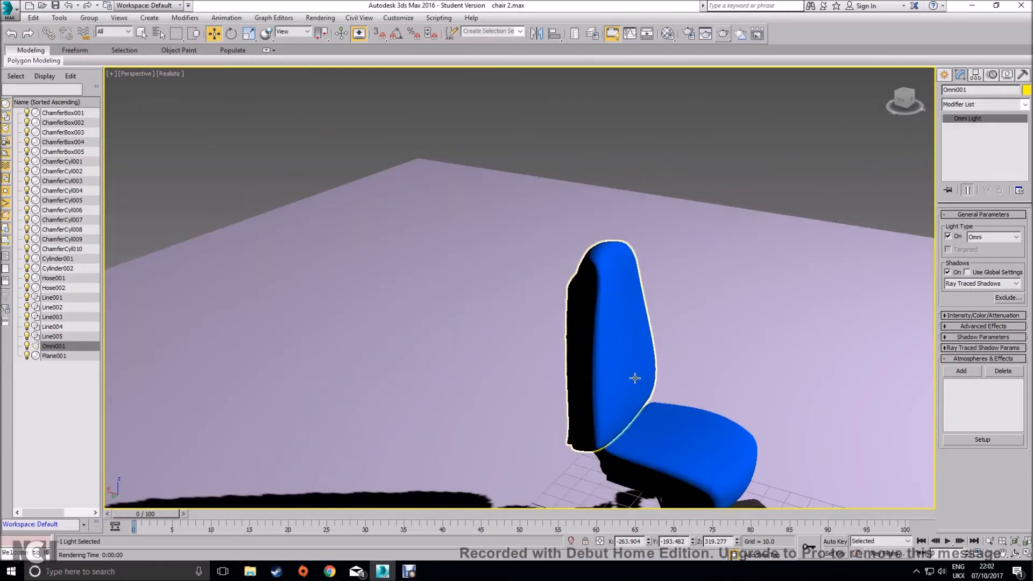
left_click(635, 378)
middle_click_drag(632, 411, 706, 143, "alt")
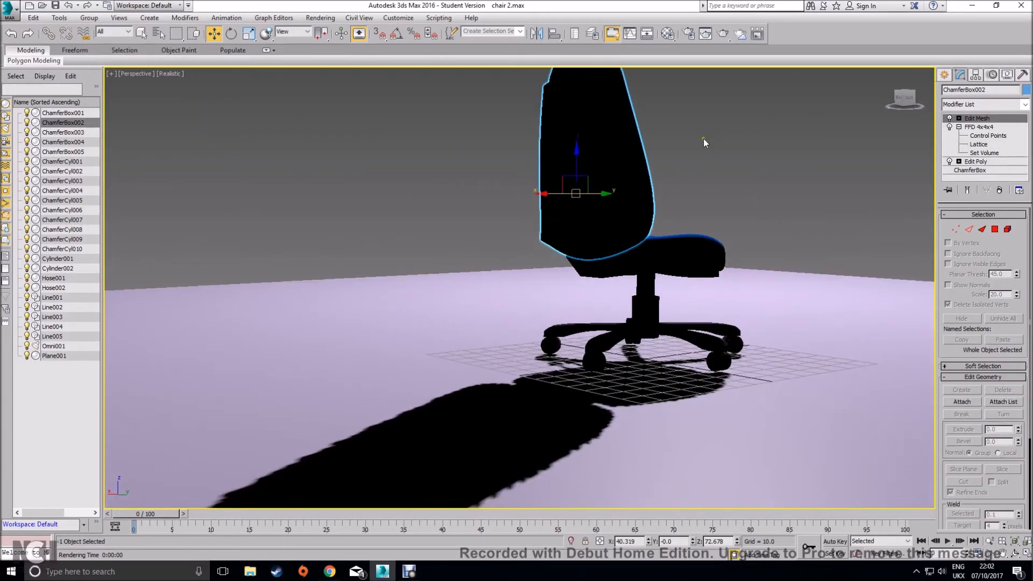
left_click(727, 36)
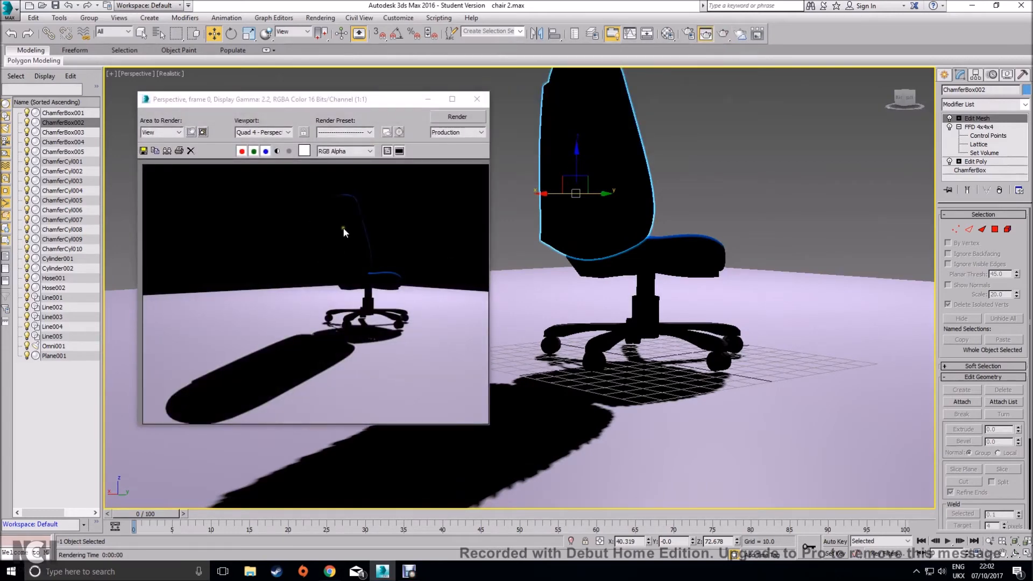
left_click(476, 101)
Step: Set the omni light's intensity multiplier to 0.9
middle_click_drag(733, 323, 654, 362, "alt")
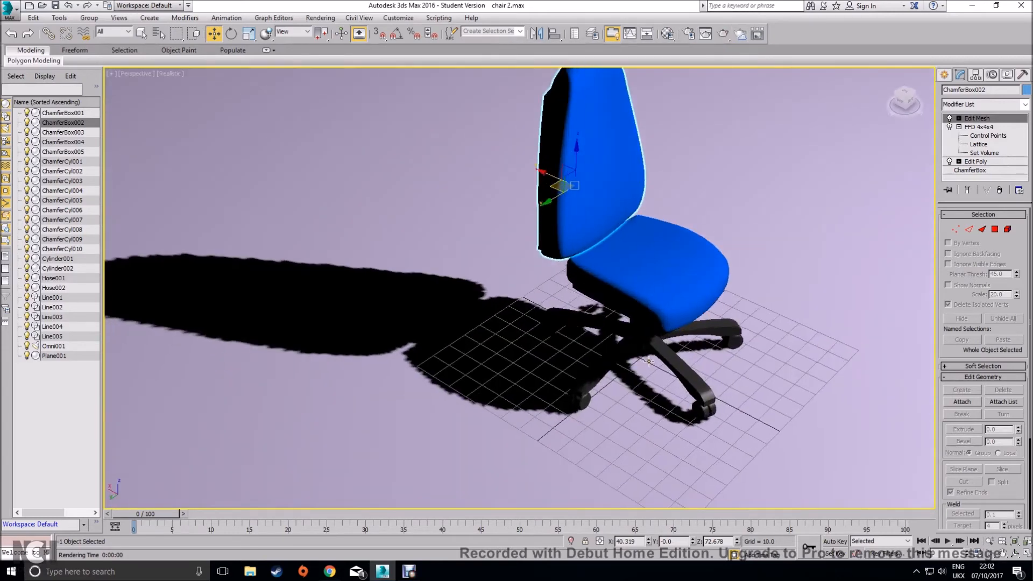
scroll(654, 361, "down", 5)
middle_click_drag(727, 349, 840, 242, "alt")
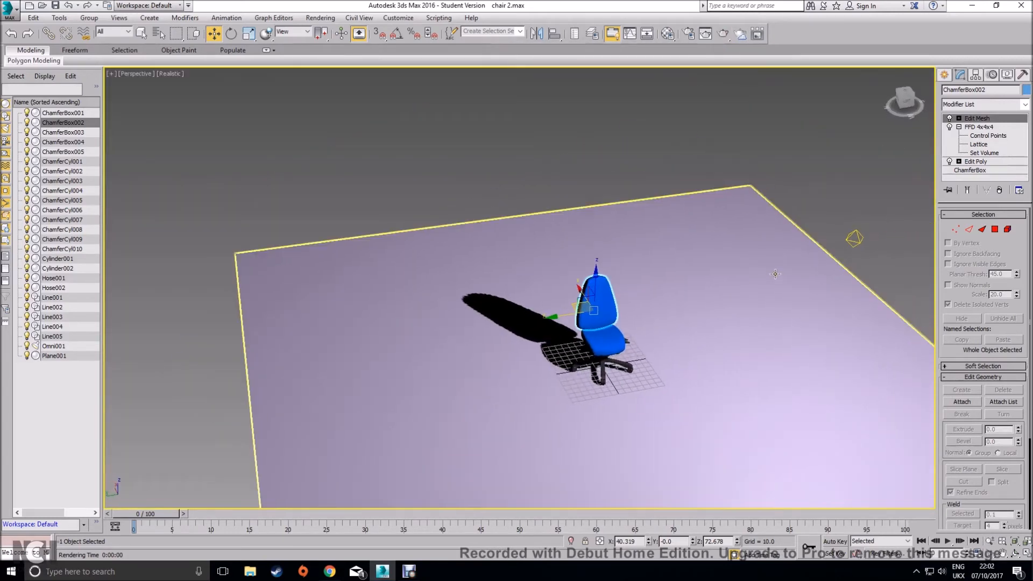
left_click(856, 238)
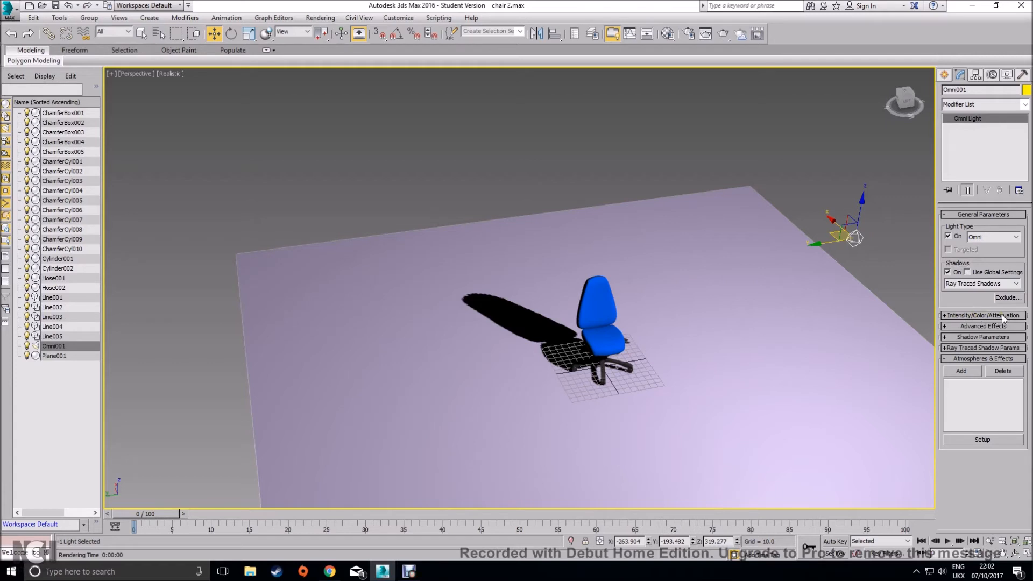
left_click(981, 316)
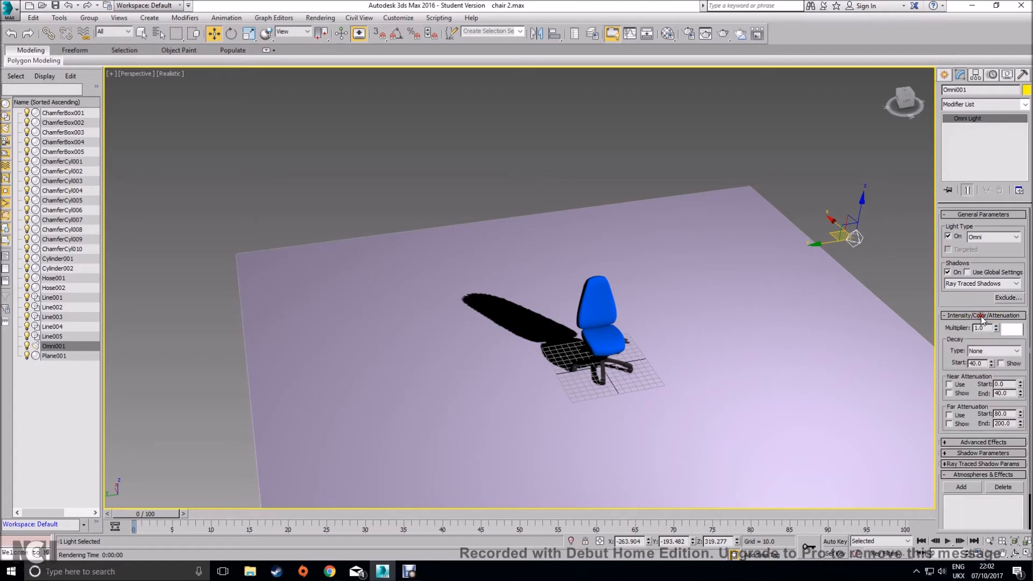
left_click_drag(993, 329, 937, 323)
type("0.9")
key("Return")
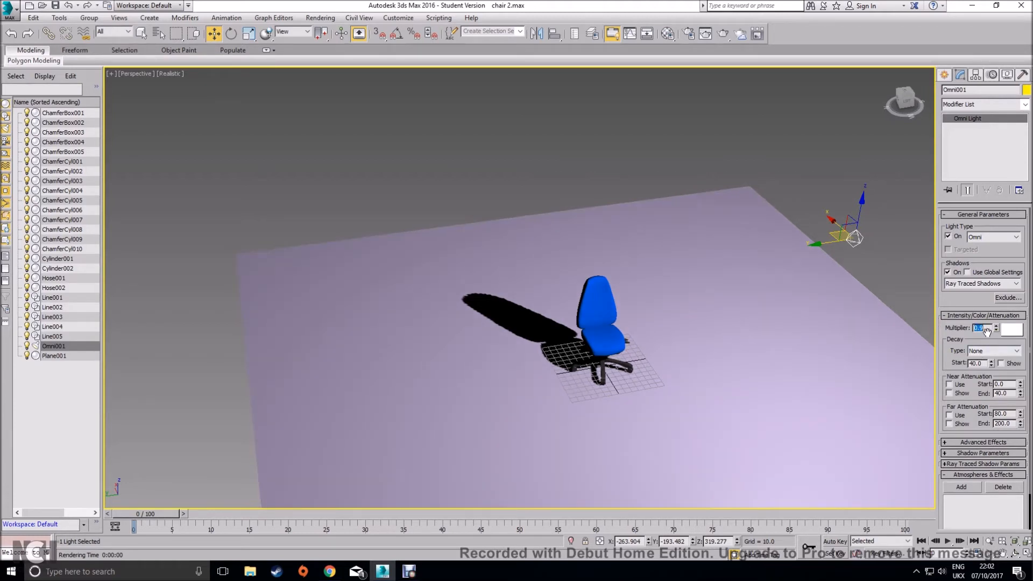
Step: Clone the omni light as a copy at about X -124, Y 224, Z 319 and set the copy's multiplier to 0.05
mouse_move(833, 233)
left_mouse_down("shift")
mouse_move(635, 216)
mouse_move(444, 230)
left_mouse_up("shift")
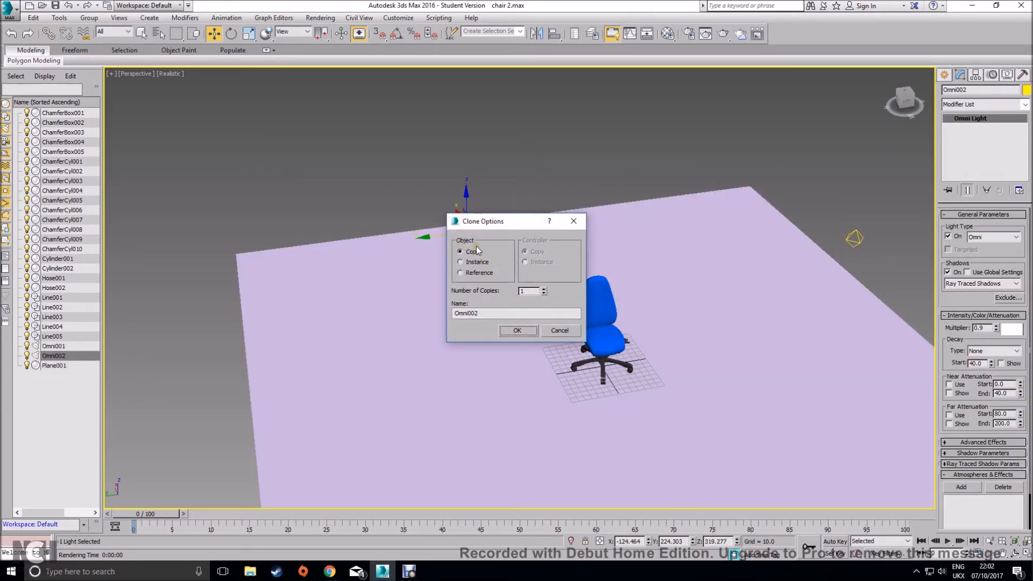
left_click(533, 330)
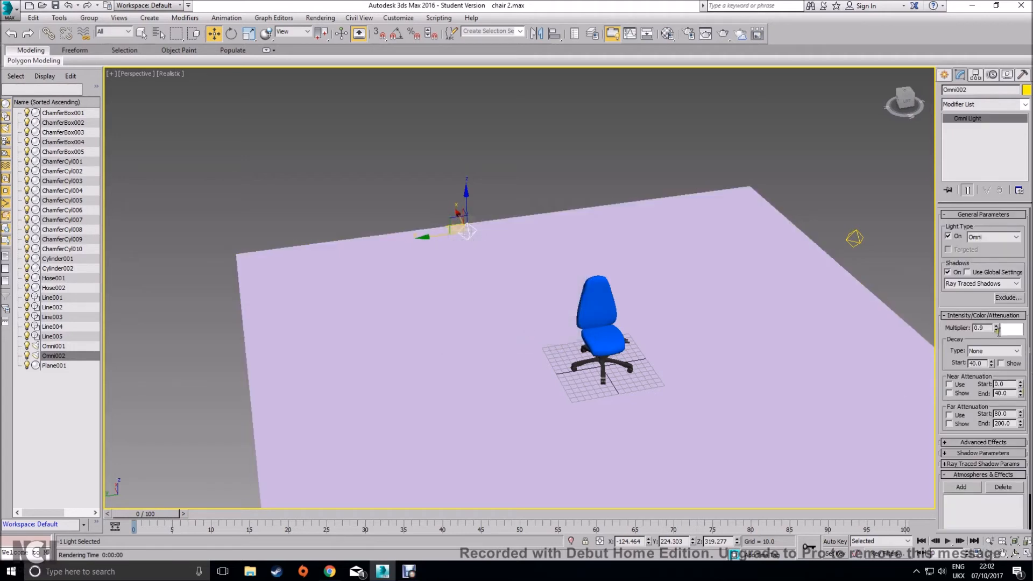
left_click(989, 327)
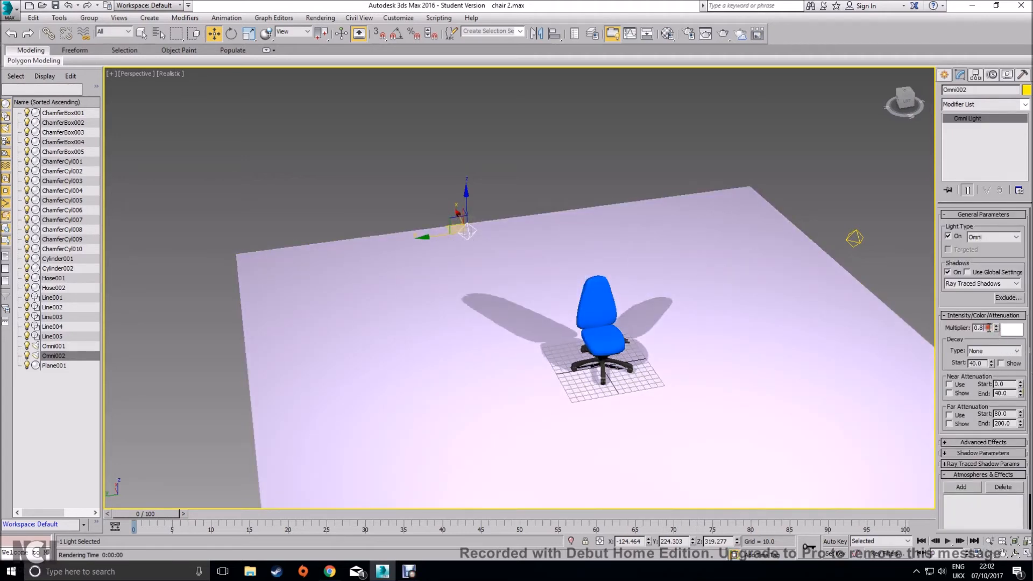
type("0.05")
key("Return")
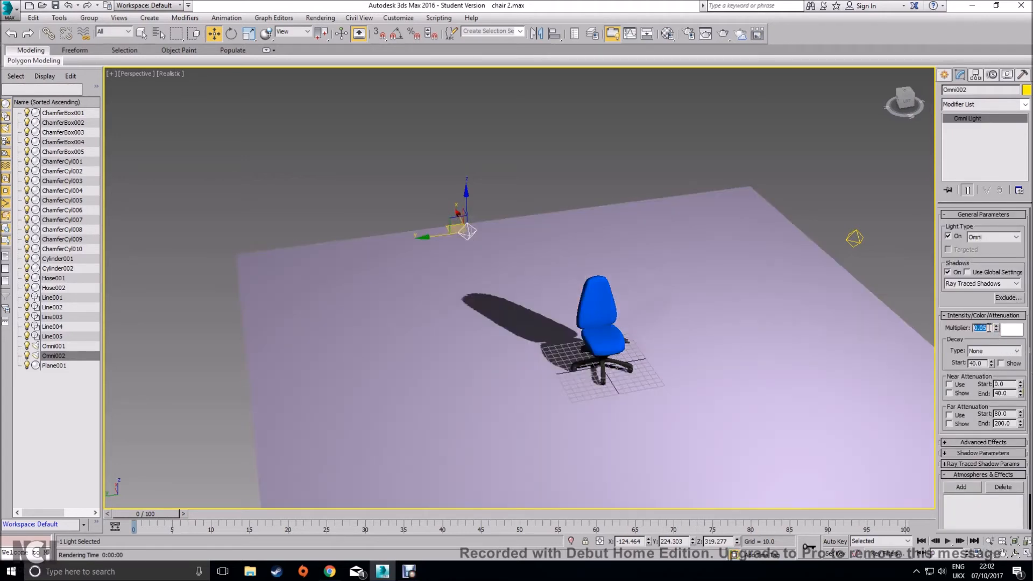
Step: Move the copied fill light to about X 181, Y 212, Z 319, diagonally opposite the main omni light across the chair
middle_click_drag(686, 345, 729, 351, "alt")
left_click_drag(444, 251, 279, 216)
key("alt+w")
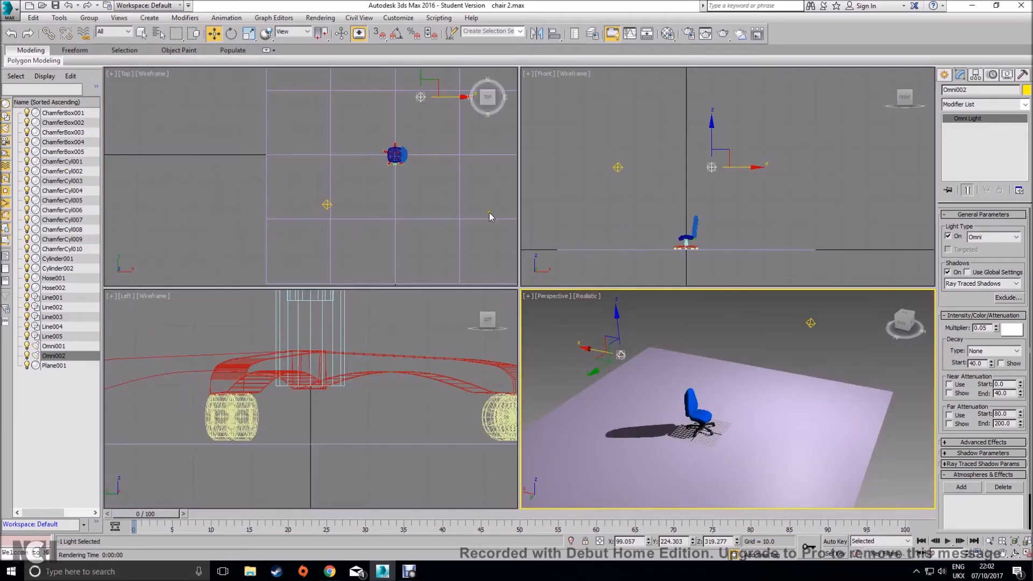
middle_click_drag(398, 158, 312, 224)
left_click_drag(350, 142, 371, 145)
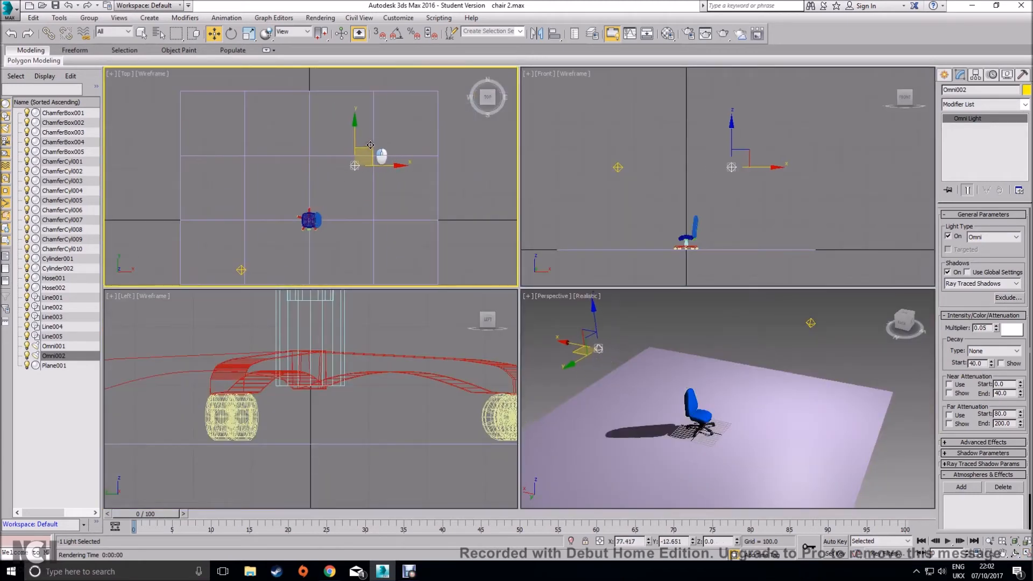
left_click(241, 269)
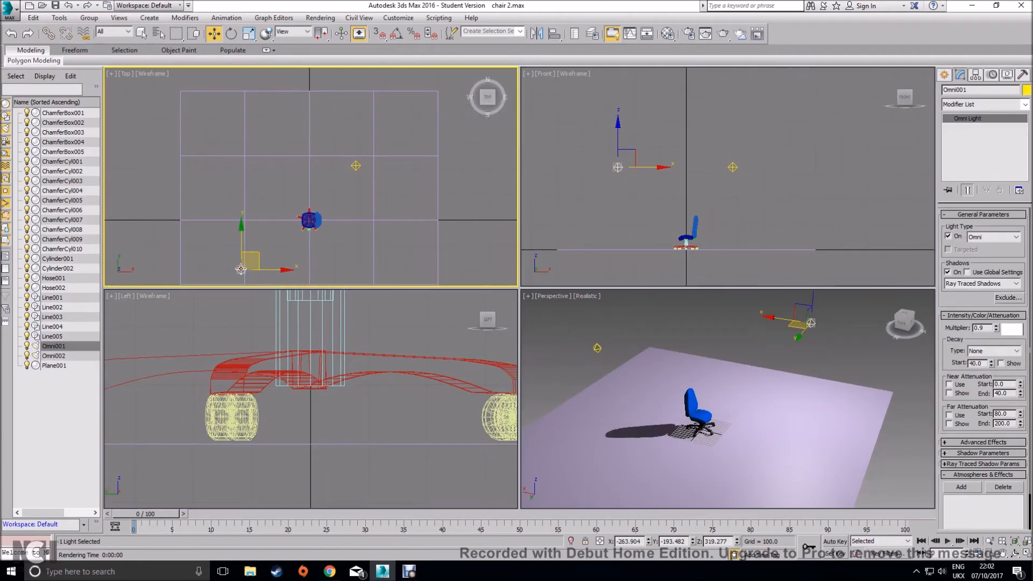
left_click(356, 166)
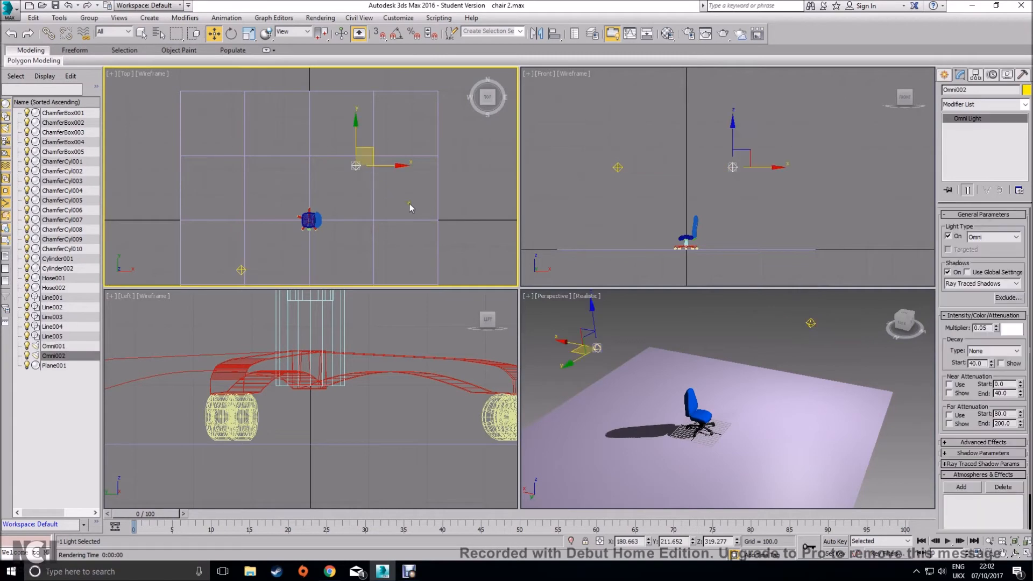
Step: Maximize the perspective view and render the chair from behind to examine its dark backrest
right_click(766, 341)
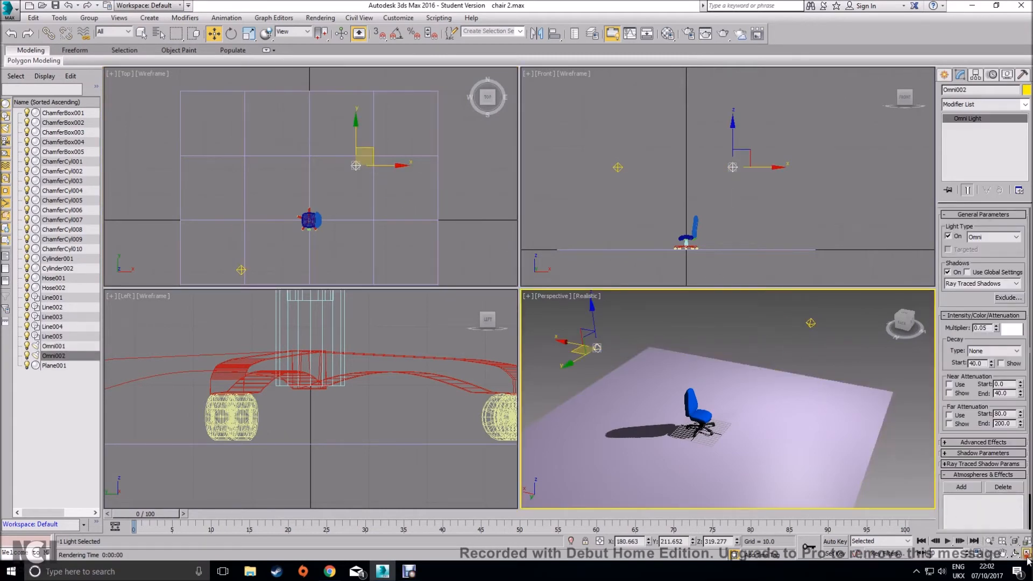
left_click(1026, 552)
middle_click_drag(599, 415, 517, 366, "alt")
middle_click_drag(397, 412, 708, 358)
scroll(599, 370, "up", 5)
middle_click_drag(608, 269, 568, 386)
middle_click_drag(637, 290, 676, 286, "alt")
middle_click_drag(360, 355, 588, 325)
scroll(581, 313, "up", 5)
left_click(721, 34)
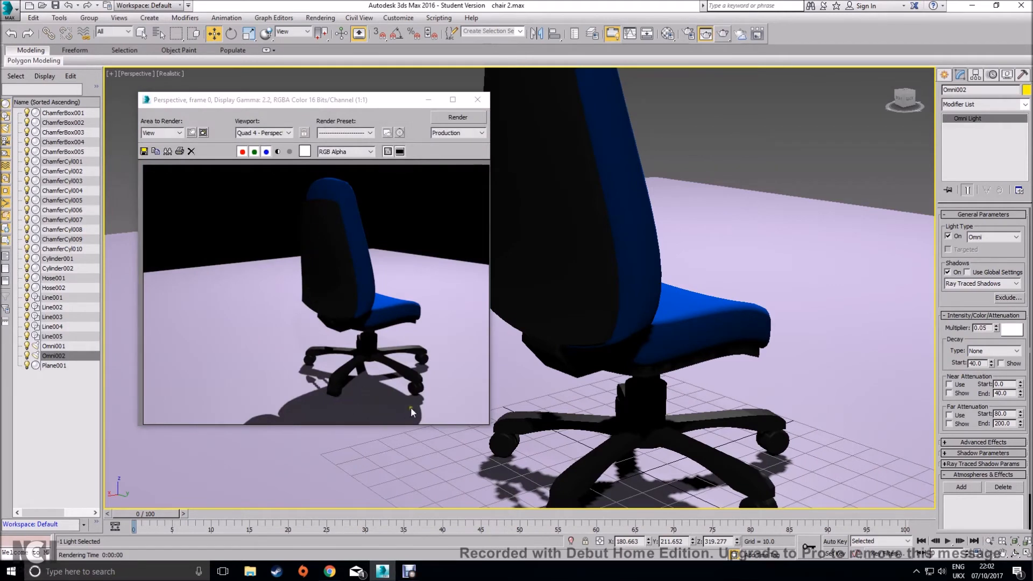
left_click(477, 100)
Step: Render a close-up of the chair's base and casters from the shadowed side to examine the dark areas
middle_click_drag(504, 506, 579, 349)
scroll(579, 349, "up", 5)
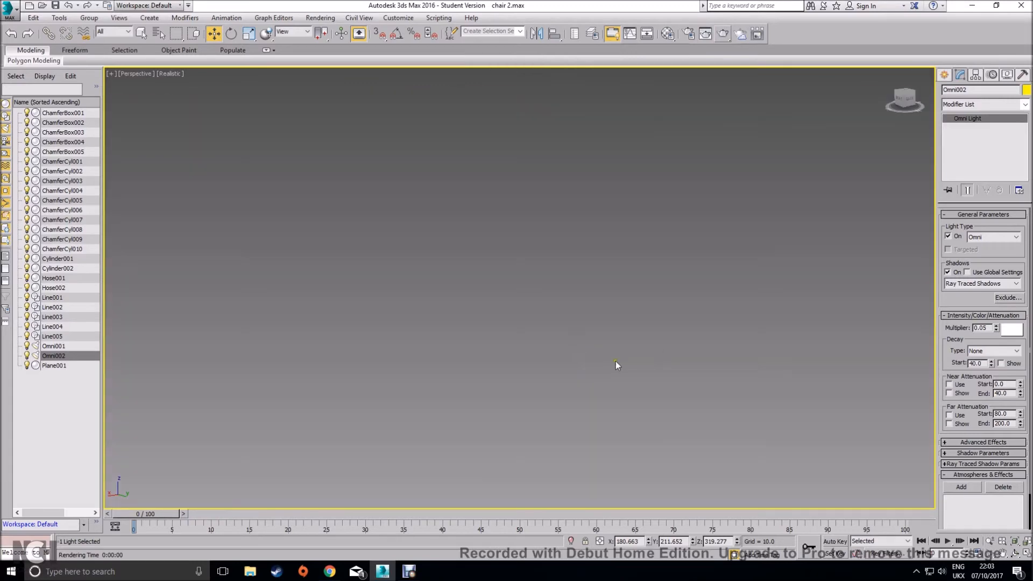
scroll(601, 363, "down", 2)
middle_click_drag(657, 355, 607, 378)
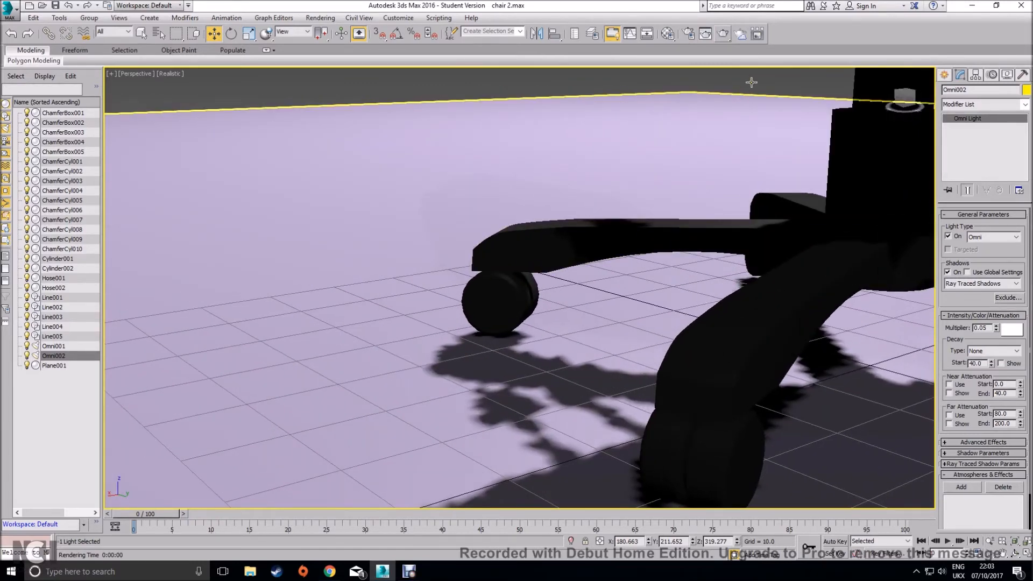
left_click(723, 34)
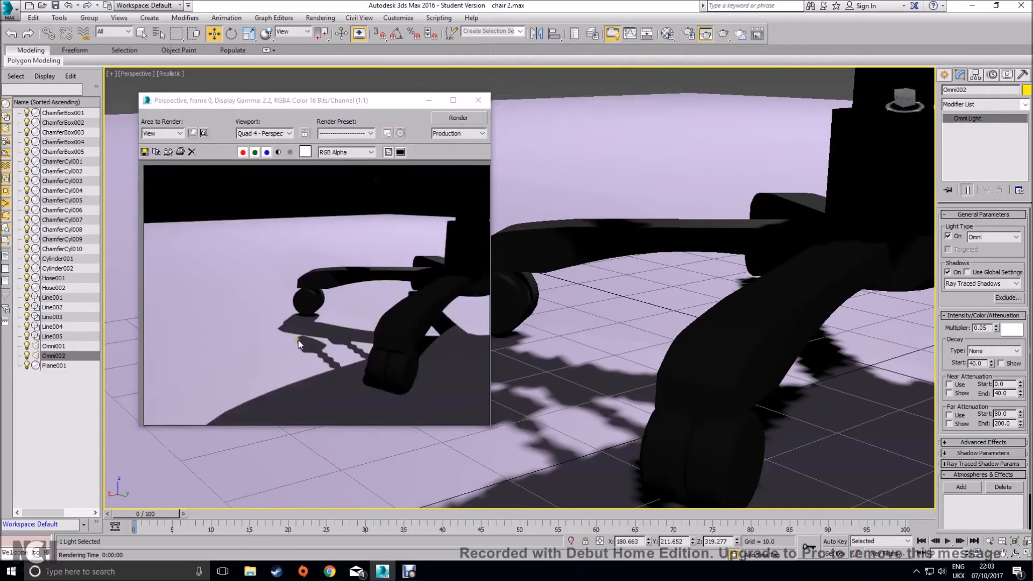
left_click(477, 101)
Step: Render the whole chair from its lit front side to examine the lighting
scroll(526, 168, "down", 5)
middle_click_drag(678, 291, 576, 320, "alt")
middle_click_drag(835, 325, 468, 323)
scroll(538, 347, "down", 4)
middle_click_drag(410, 373, 495, 336)
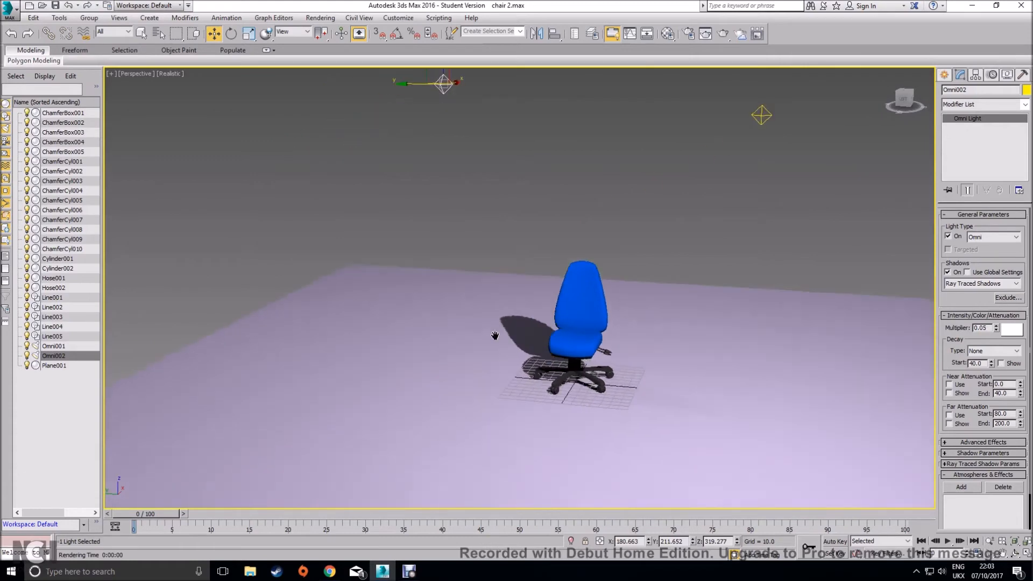
scroll(624, 297, "up", 5)
scroll(634, 230, "down", 3)
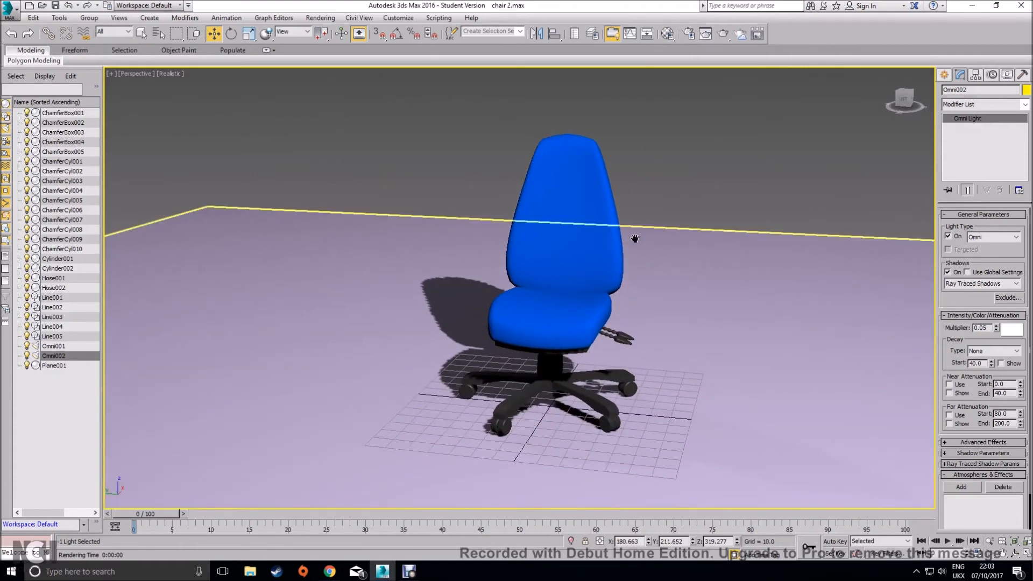
middle_click_drag(624, 376, 653, 383, "alt")
left_click(723, 36)
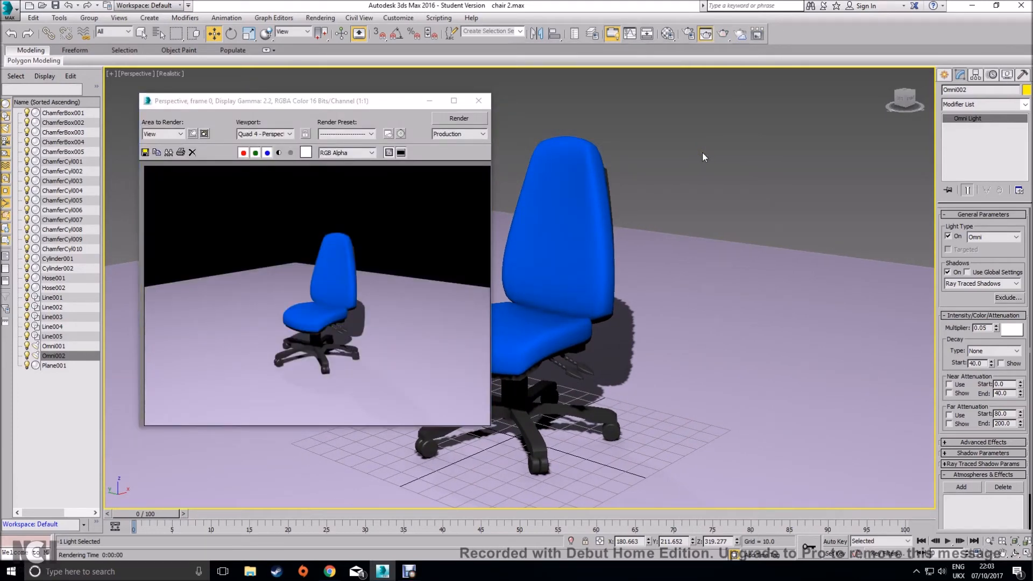
left_click(478, 101)
Step: Render a close-up of the chair's base legs from the front to examine their shading and shadows
scroll(564, 331, "up", 3)
middle_click_drag(564, 332, 588, 270, "alt")
left_click(561, 347)
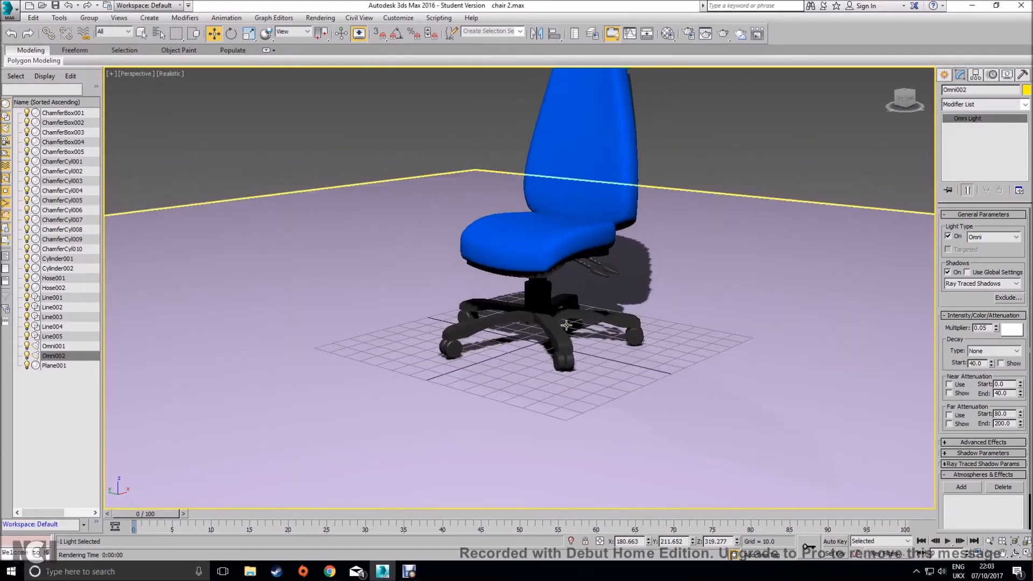
scroll(561, 347, "up", 5)
scroll(571, 344, "down", 5)
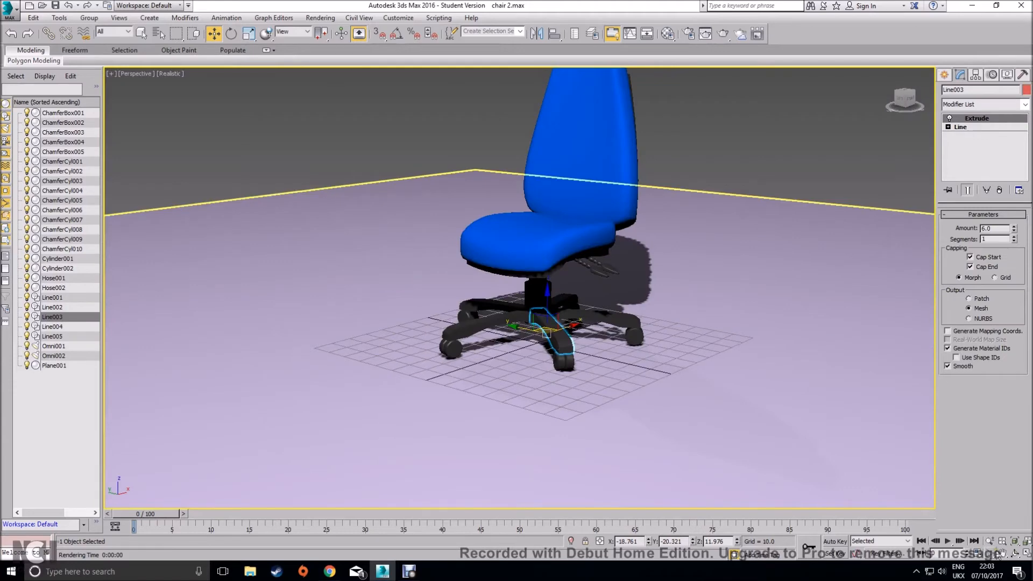
scroll(542, 355, "up", 5)
scroll(545, 357, "down", 5)
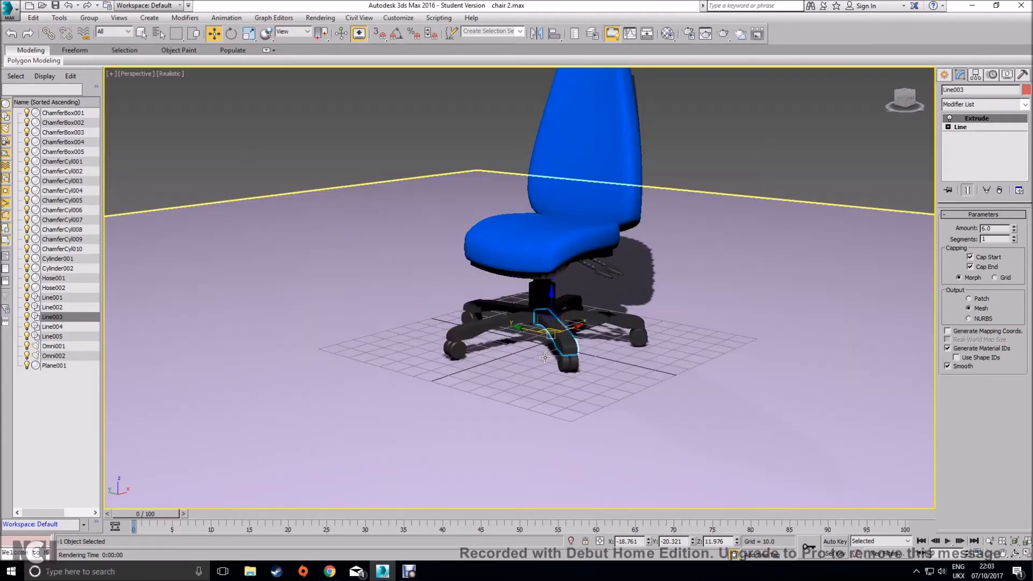
left_click(994, 542)
left_click_drag(616, 353, 590, 348)
left_click(721, 34)
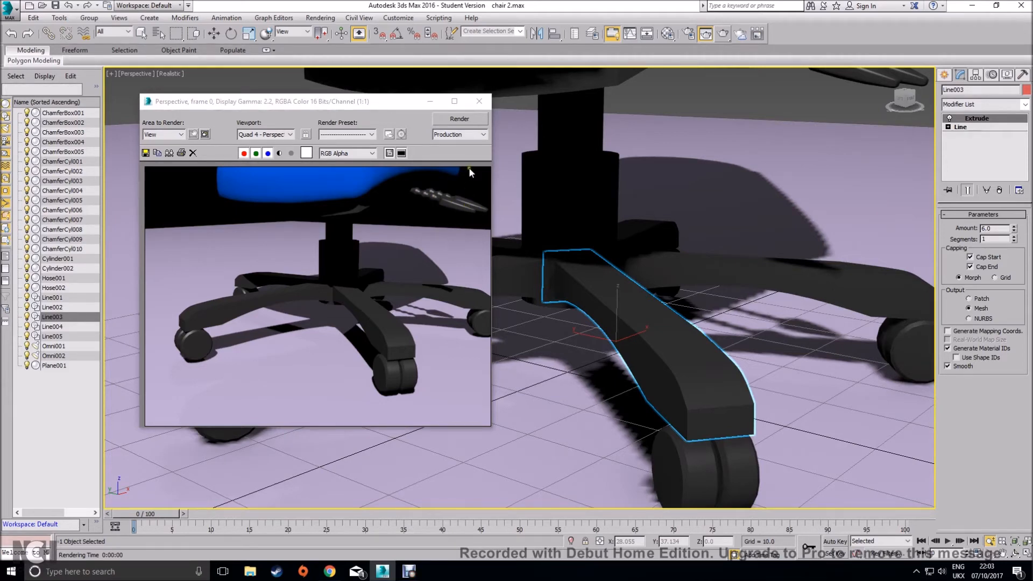
left_click(479, 101)
Step: Frame the whole chair again, switch back to the Move tool and deselect the chair leg
scroll(654, 273, "up", 3)
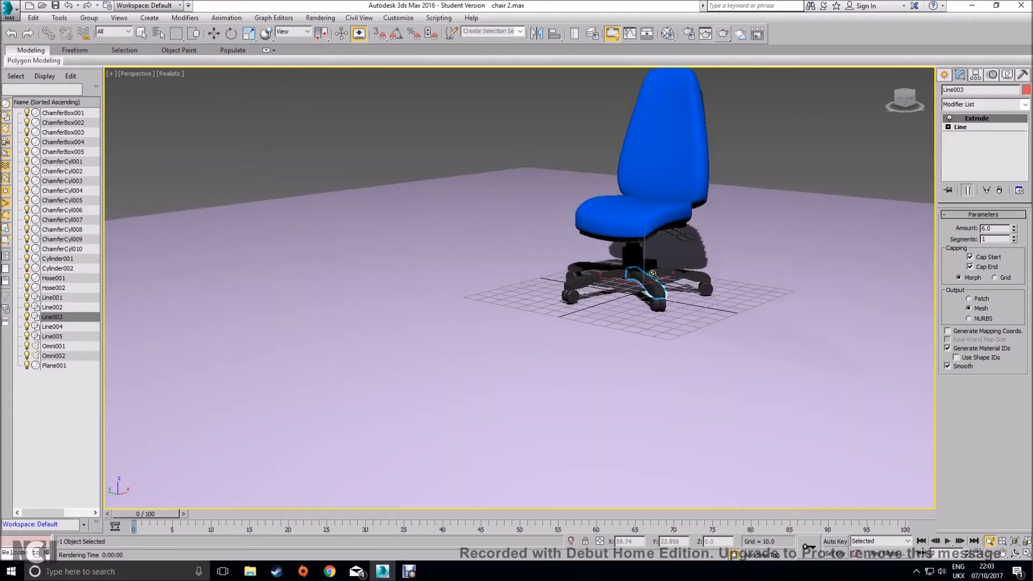
middle_click_drag(743, 205, 657, 317)
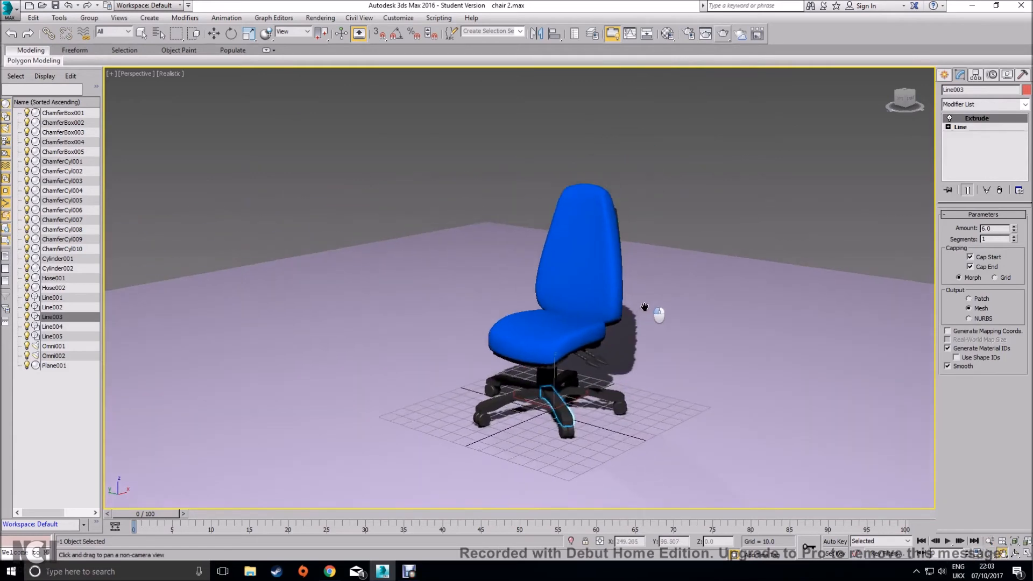
left_click(214, 33)
left_click(471, 199)
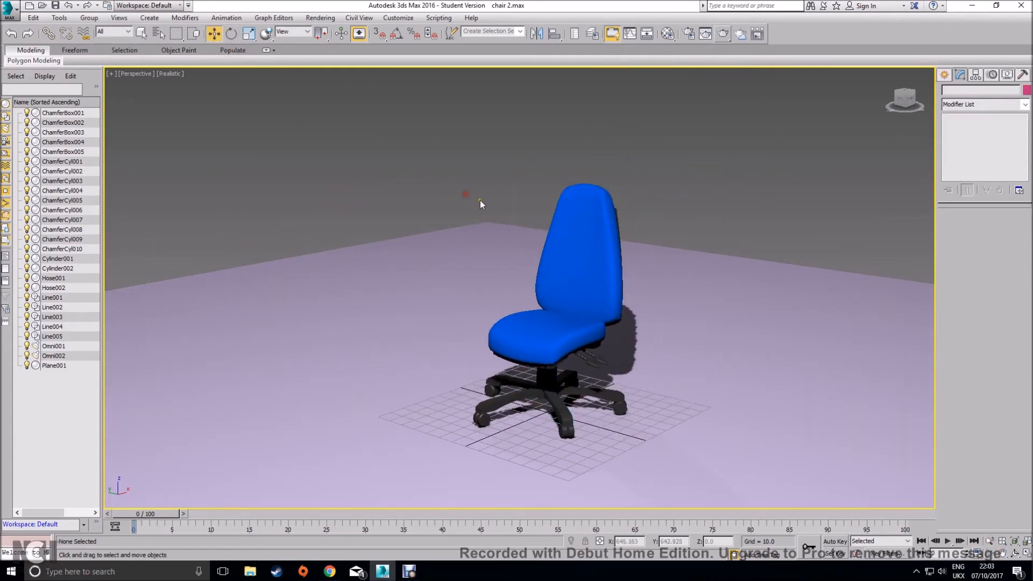
Step: Frame the chair from the front so its long shadow on the floor is included, and render that view
middle_click_drag(484, 221, 514, 305)
middle_click_drag(568, 351, 529, 338)
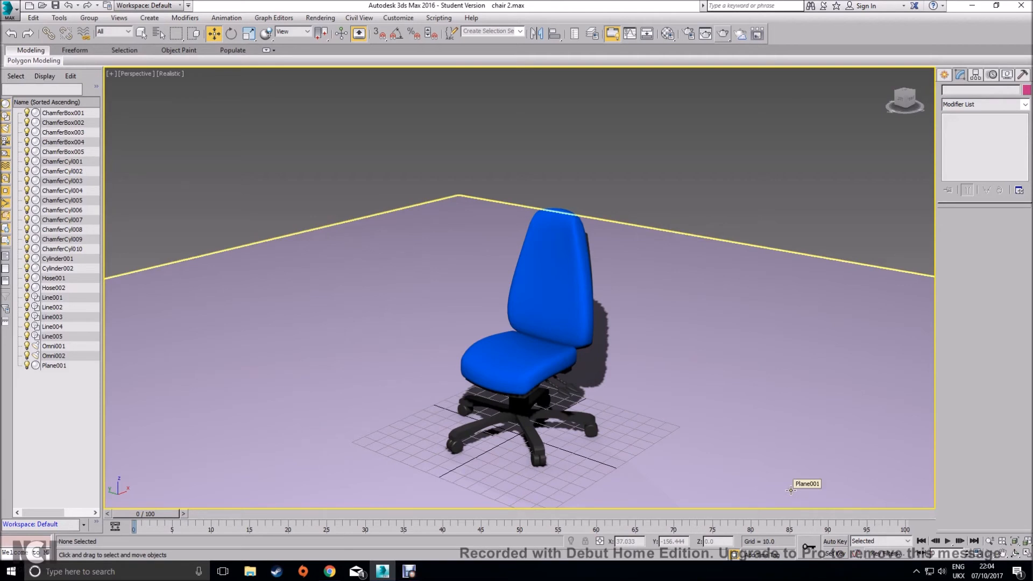
middle_click_drag(791, 490, 575, 429)
scroll(574, 429, "up", 10)
scroll(574, 429, "down", 10)
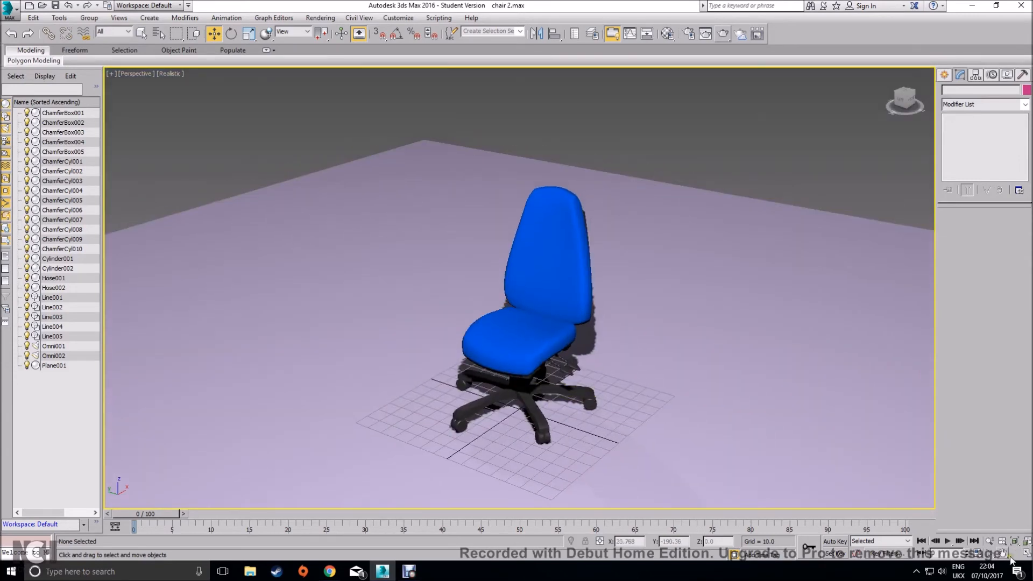
left_click(990, 541)
left_click_drag(664, 447, 526, 418)
middle_click_drag(526, 418, 494, 422)
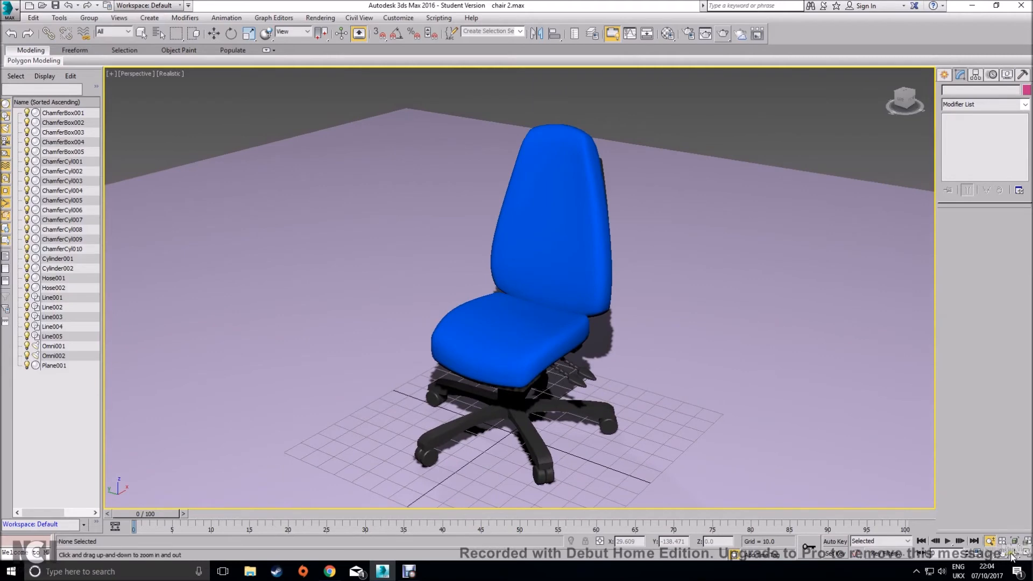
left_click_drag(590, 386, 576, 393)
scroll(576, 393, "down", 5)
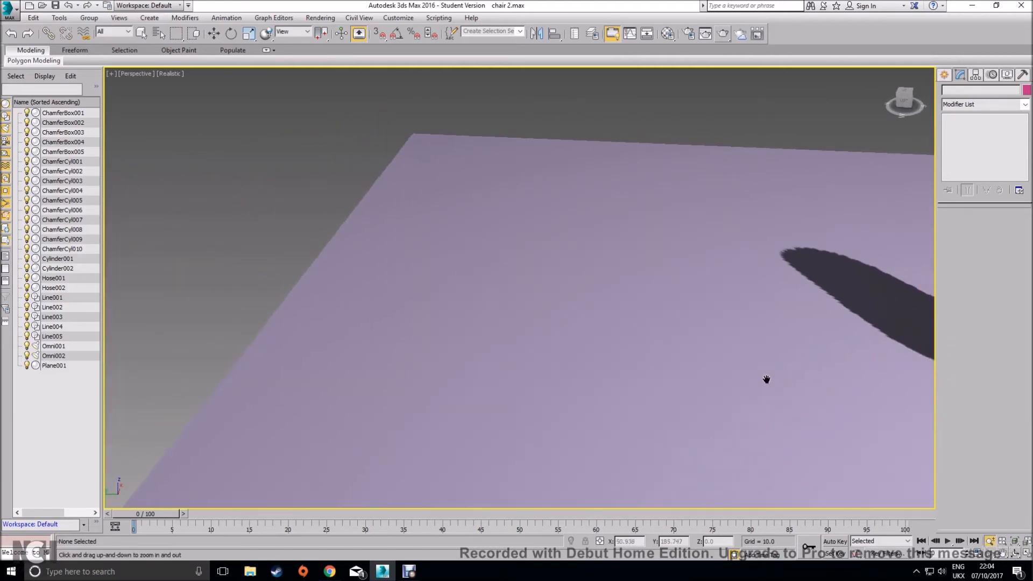
scroll(668, 397, "up", 5)
scroll(728, 392, "down", 5)
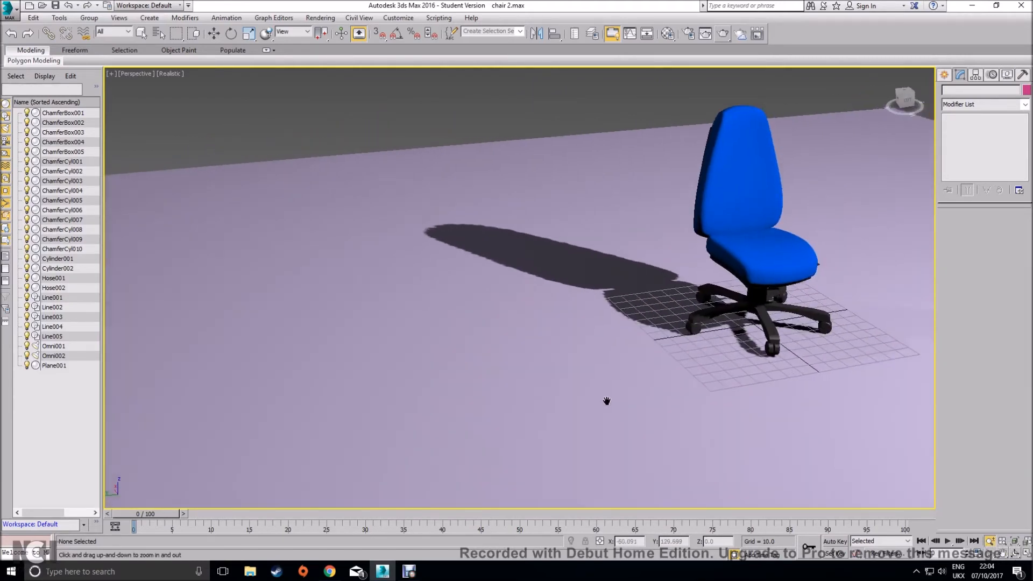
scroll(544, 426, "up", 3)
middle_click_drag(627, 396, 571, 372)
scroll(508, 364, "up", 4)
scroll(571, 372, "down", 3)
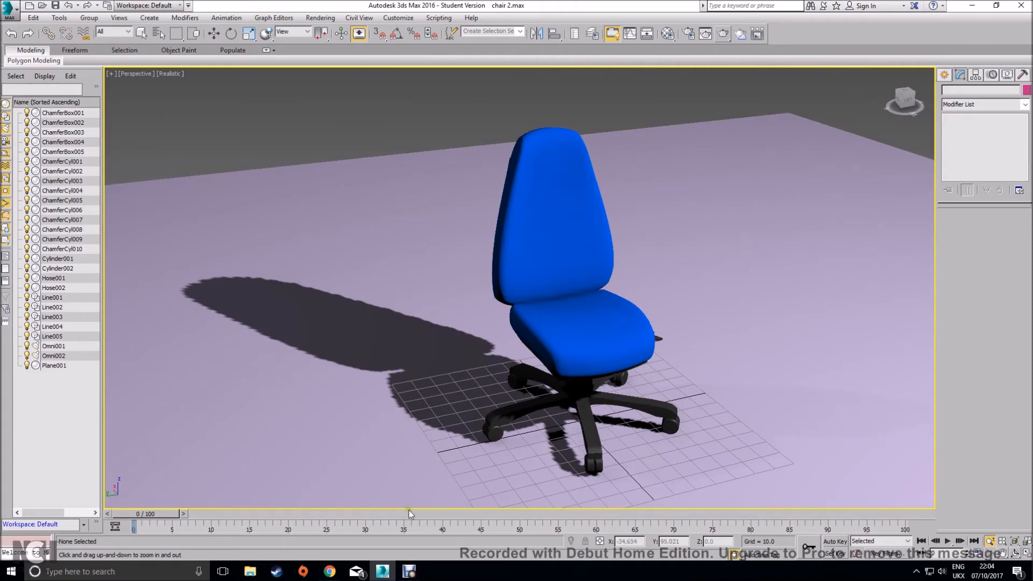
left_click(722, 34)
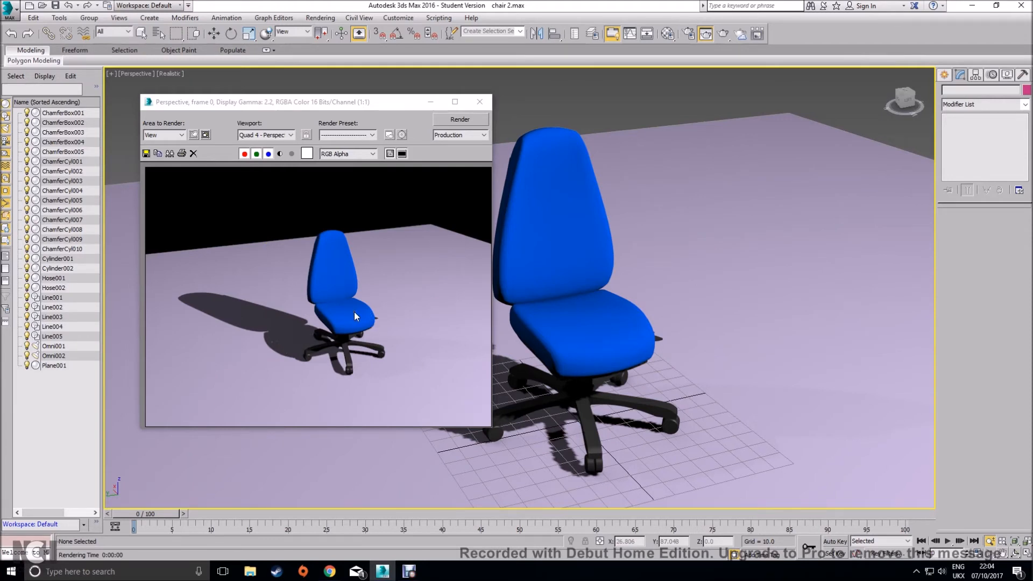
left_click(480, 102)
Step: Tighten the framing around the chair and its shadow, test-rendering each framing
scroll(588, 298, "up", 6)
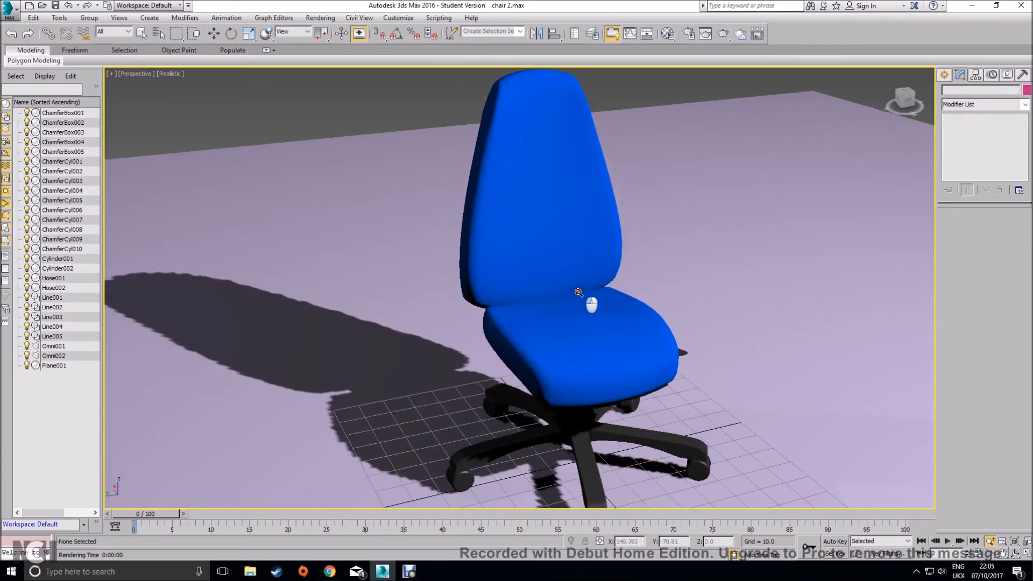
middle_click_drag(567, 285, 571, 283)
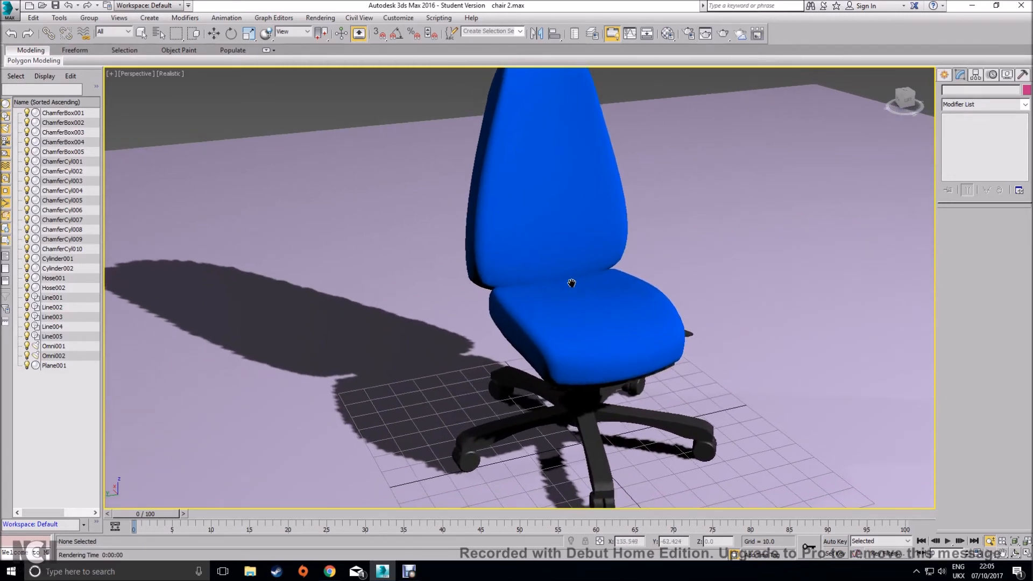
left_click(723, 34)
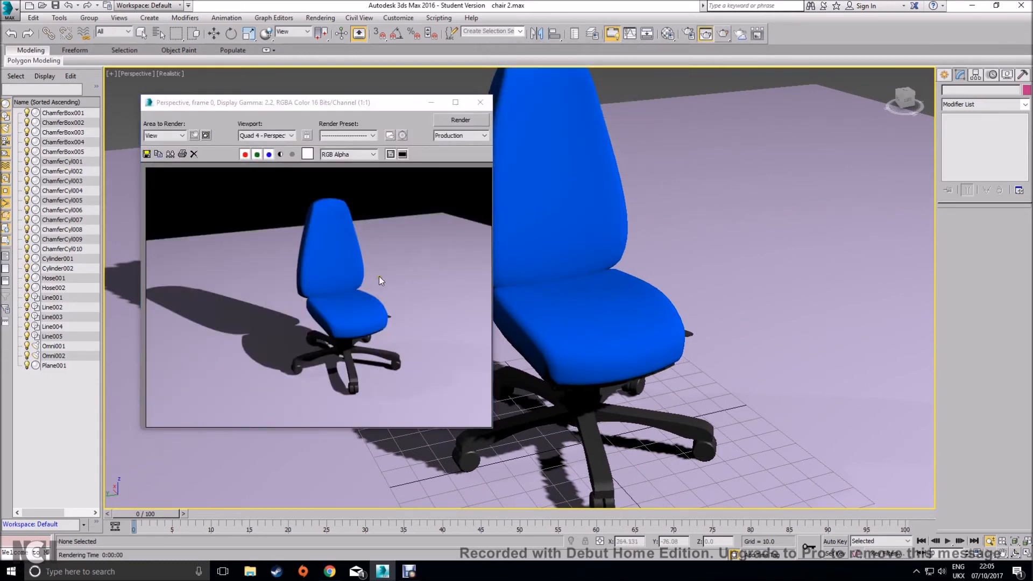
left_click(481, 102)
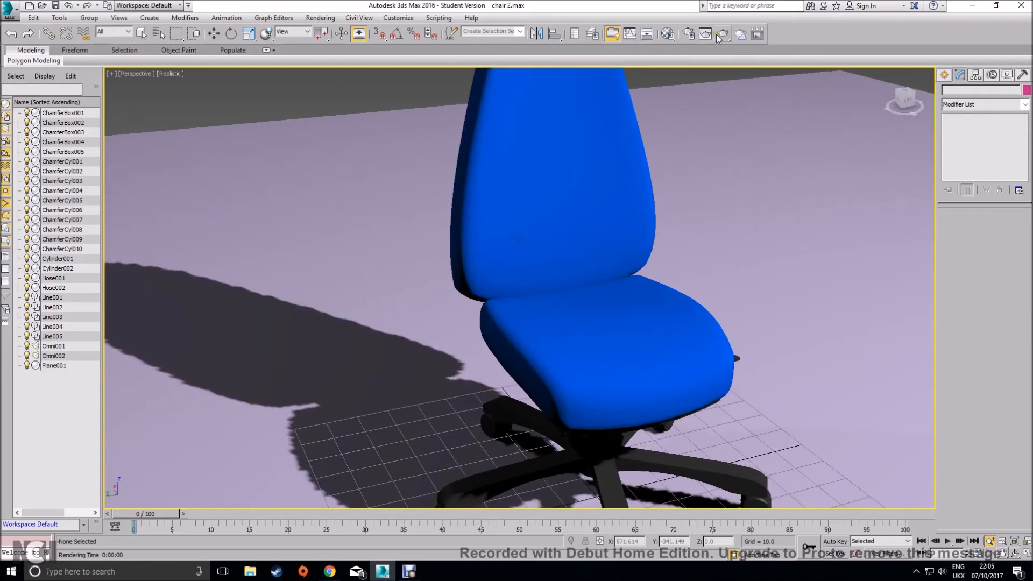
left_click(723, 33)
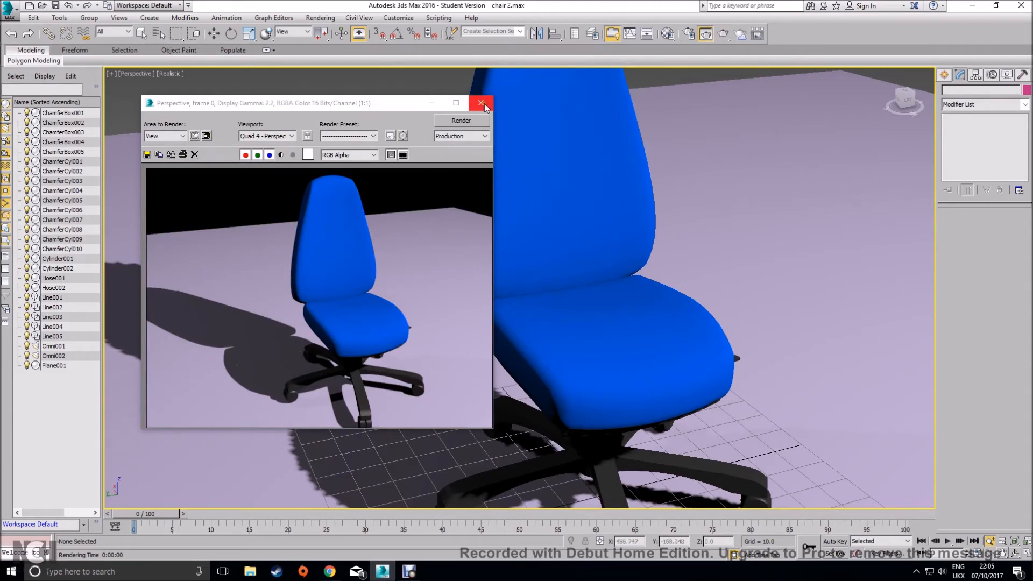
left_click(477, 106)
scroll(489, 230, "down", 2)
scroll(479, 221, "up", 2)
left_click(723, 33)
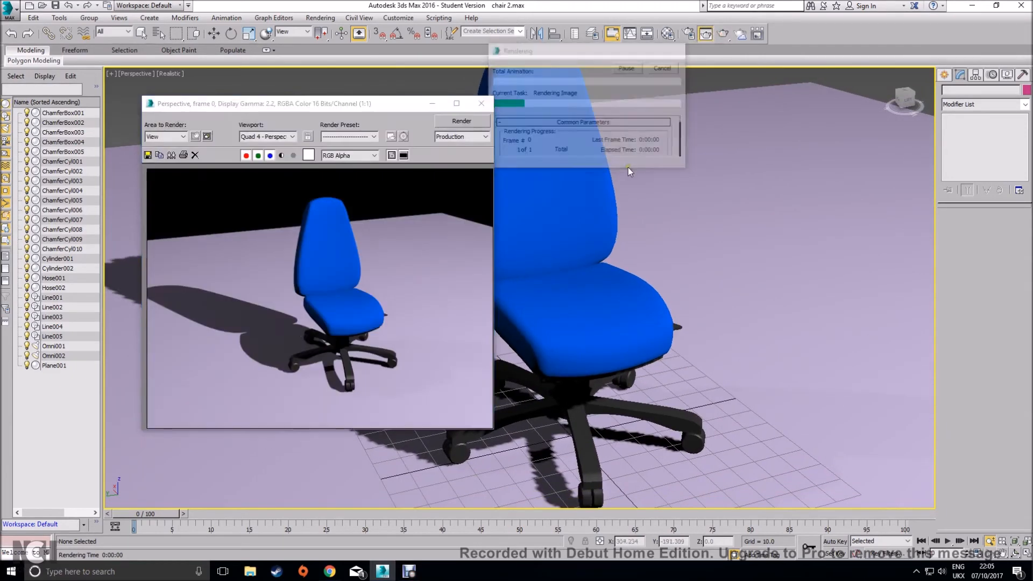
left_click(481, 103)
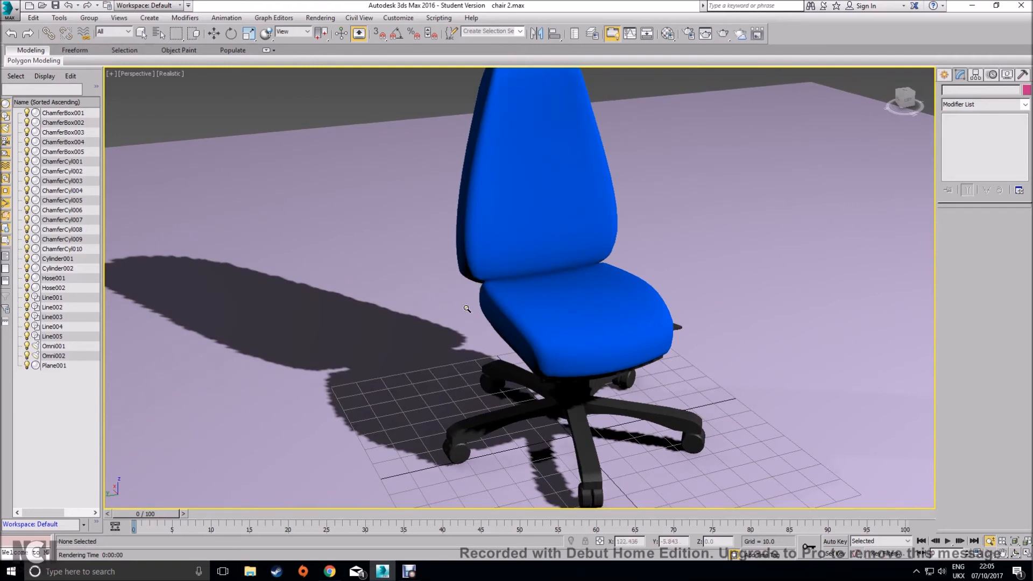
Step: Create a physical camera from the framed perspective view and widen the scene object list
key("ctrl+c")
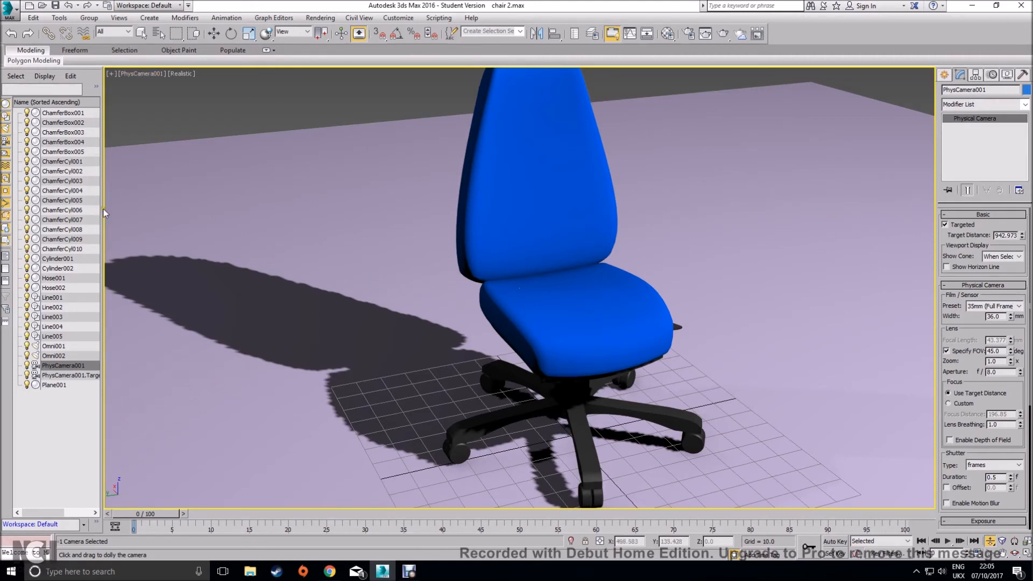
left_click_drag(105, 216, 130, 217)
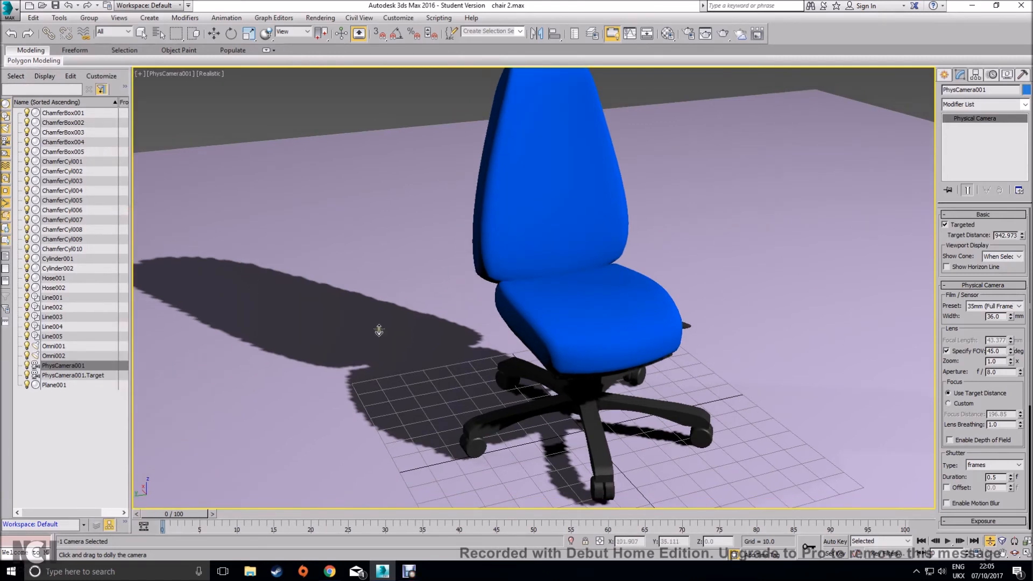
Step: Select the physical camera's target with the Move tool active
left_click(77, 376)
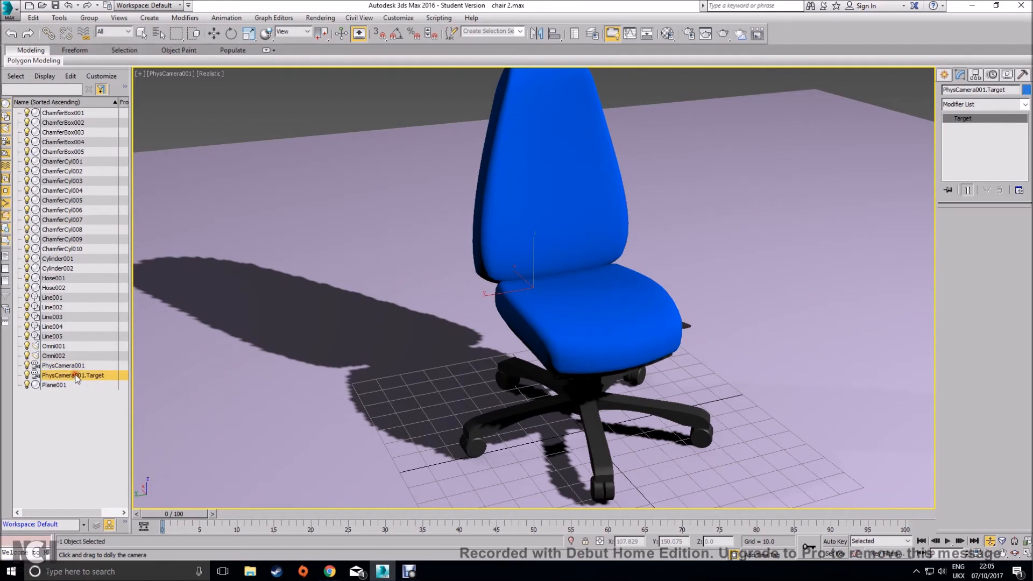
left_click(83, 366)
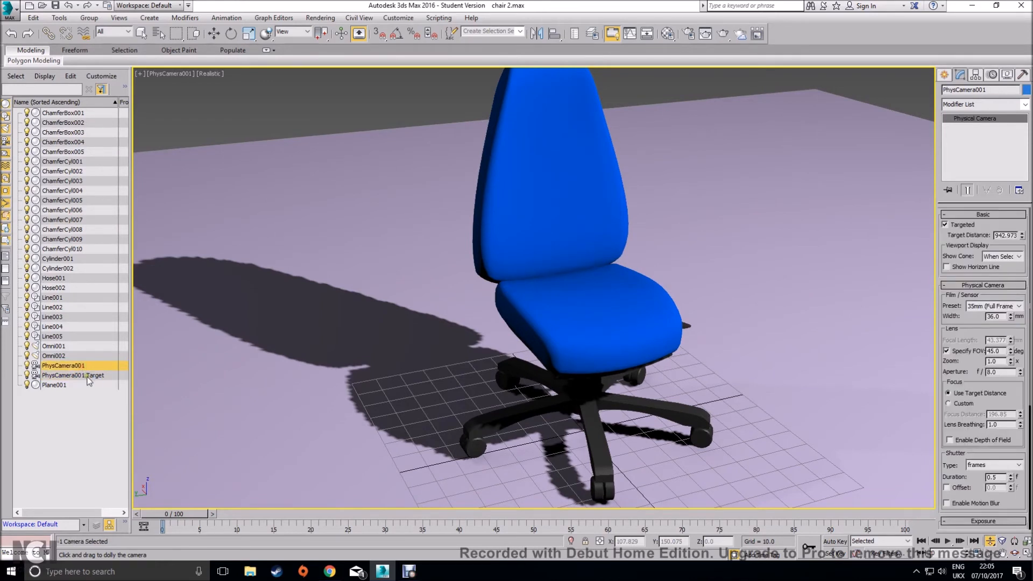
left_click(214, 33)
left_click(532, 289)
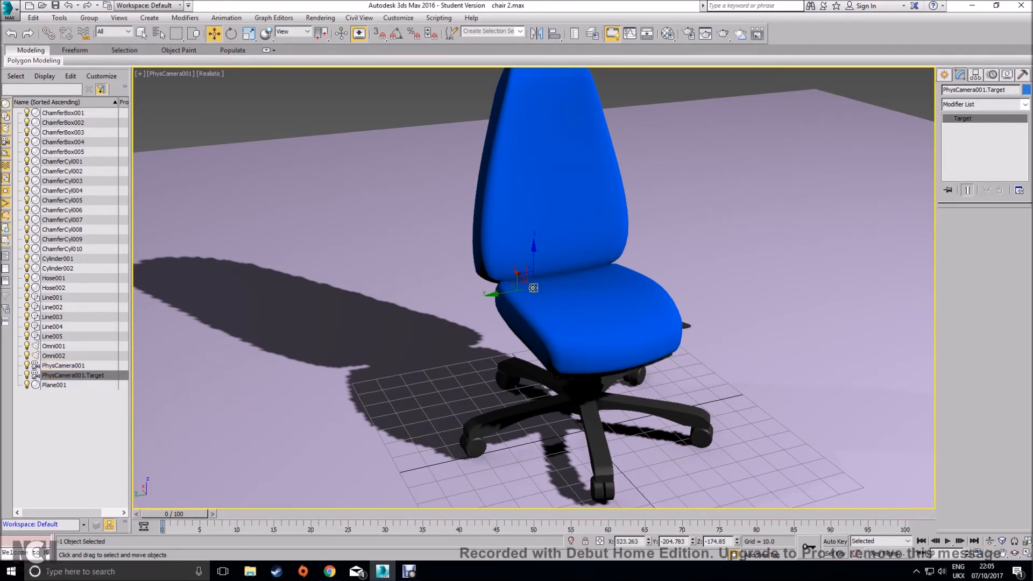
left_click_drag(533, 289, 586, 297)
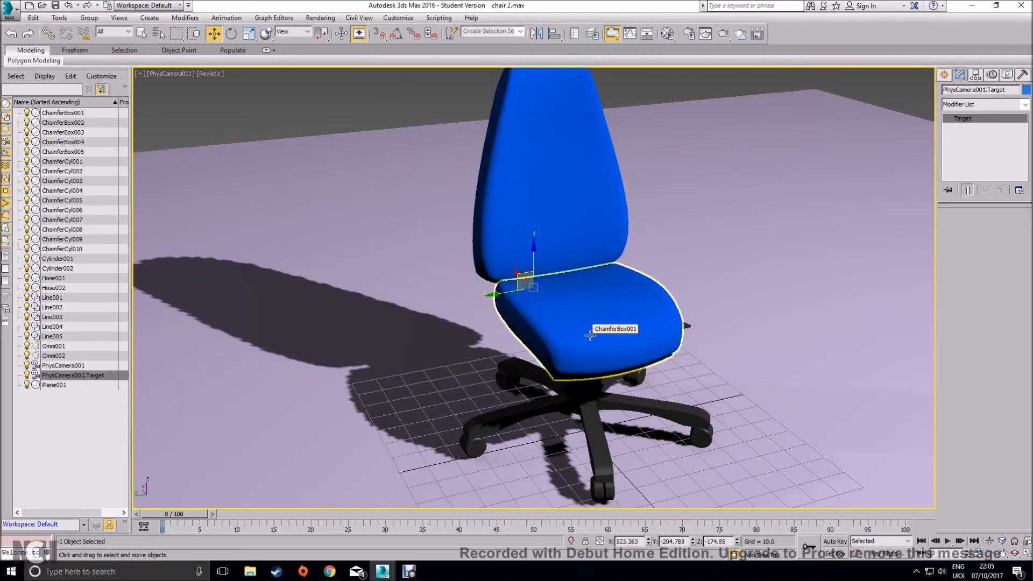
Step: Switch to a perspective view framing the chair, camera and target, and restore the four-viewport layout
key("p")
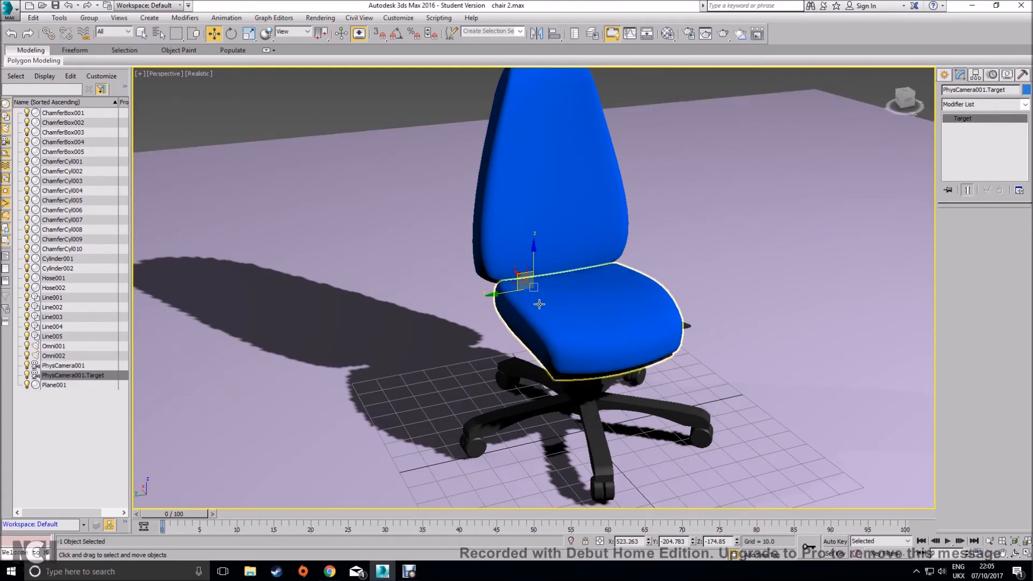
scroll(478, 321, "down", 8)
middle_click_drag(478, 322, 503, 308, "alt")
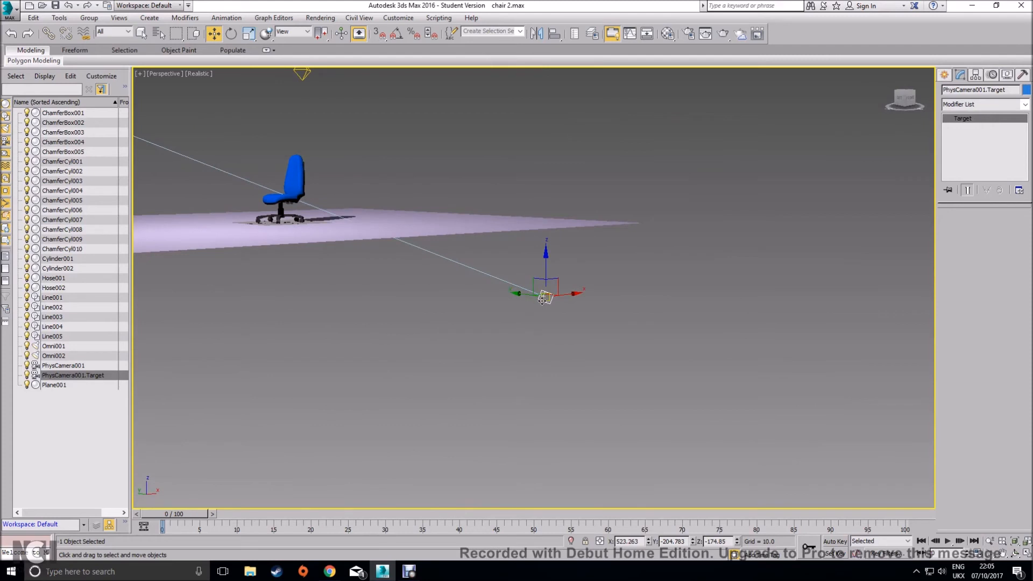
middle_click_drag(309, 276, 453, 331)
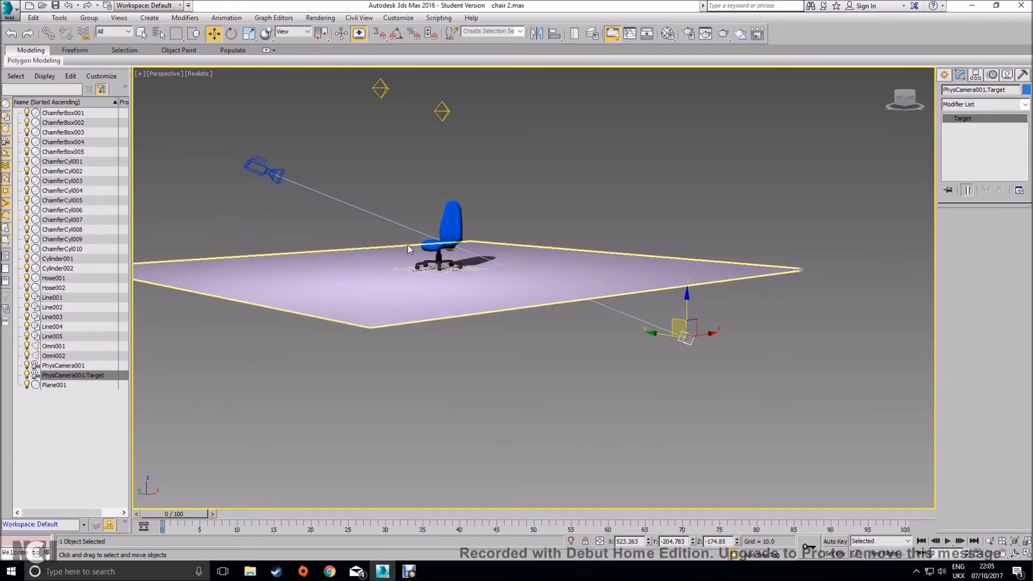
left_click(1026, 553)
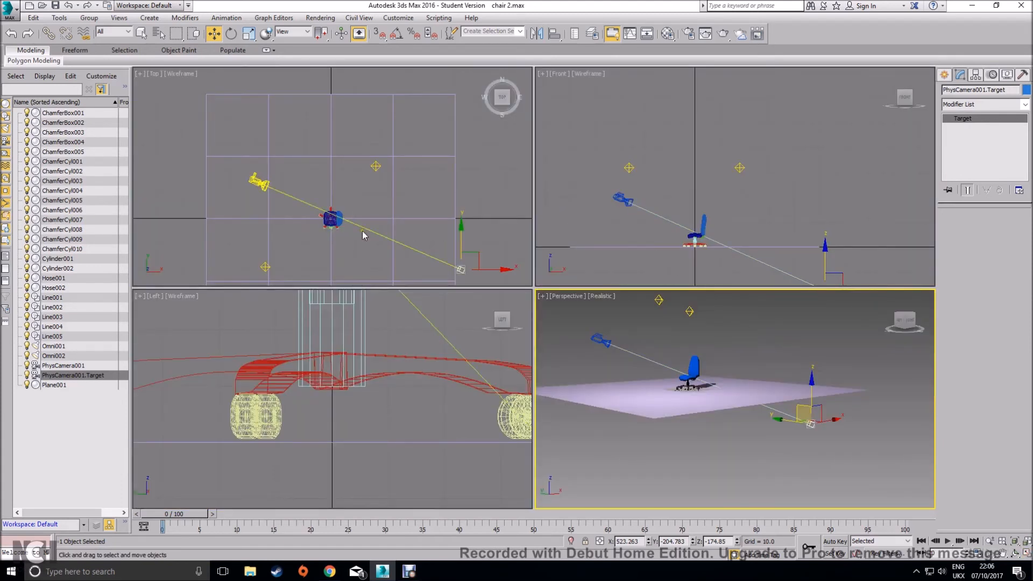
Step: Move the camera target onto the chair in the Top view, raise it to about Z 34 in the Front view, and deselect it
left_click_drag(476, 264, 345, 208)
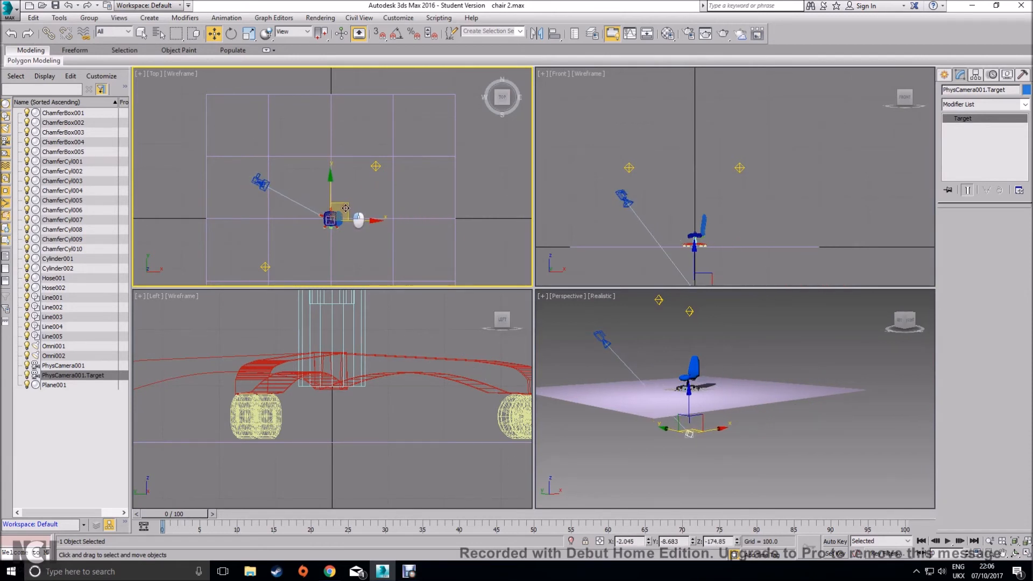
right_click(708, 242)
left_click_drag(698, 256, 698, 213)
left_click(750, 351)
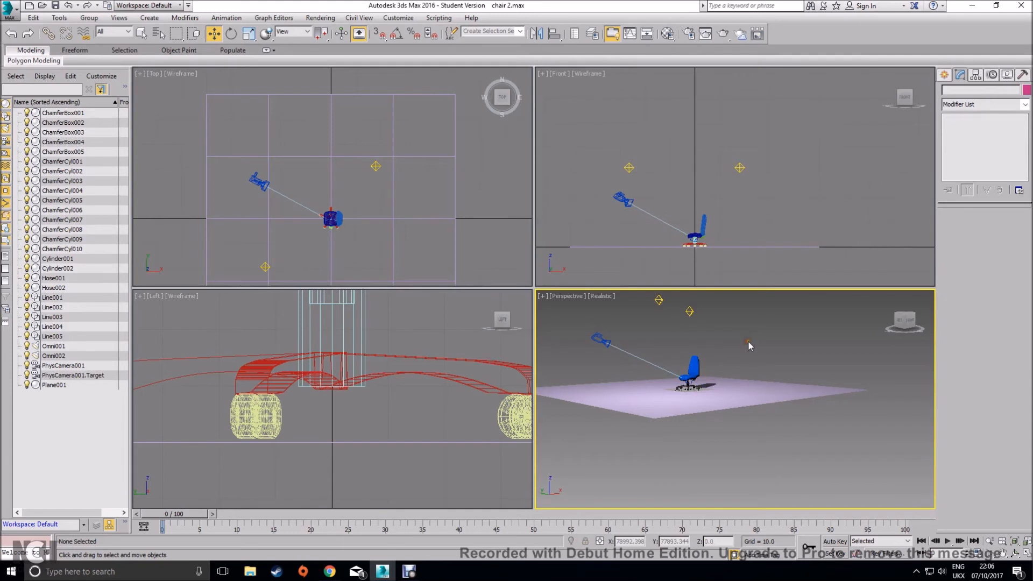
Step: Show the physical camera's view in both the shaded Perspective viewport and the Front viewport
key("c")
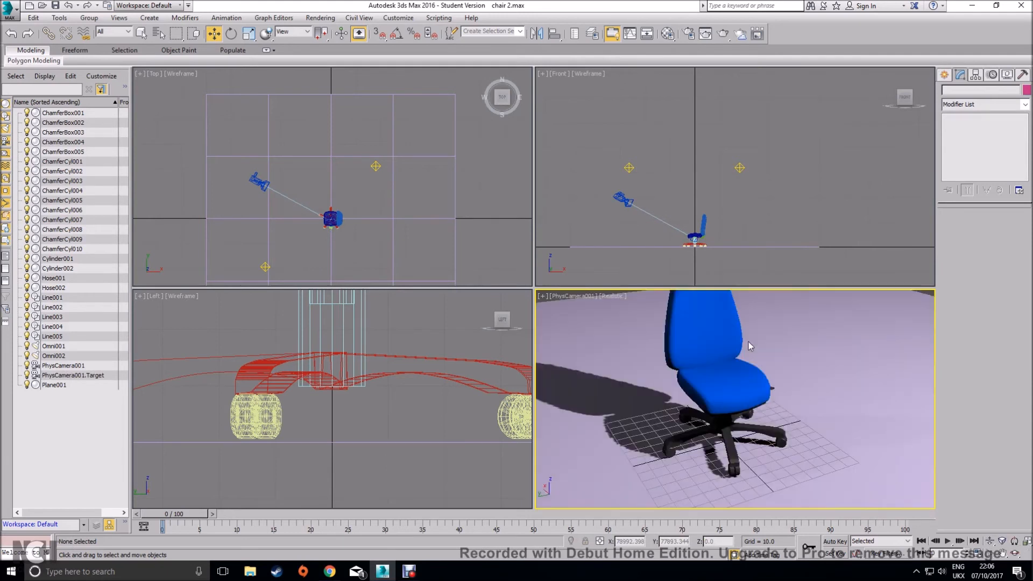
left_click(711, 251)
key("c")
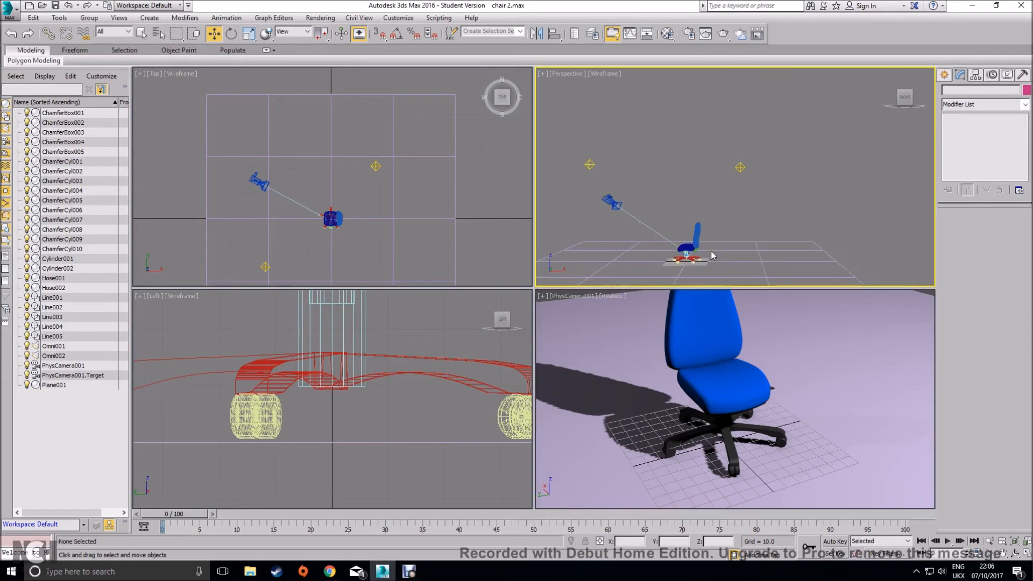
Step: Switch the shaded viewport between perspective and camera views, ending with PhysCamera001
left_click(643, 429)
key("p")
key("c")
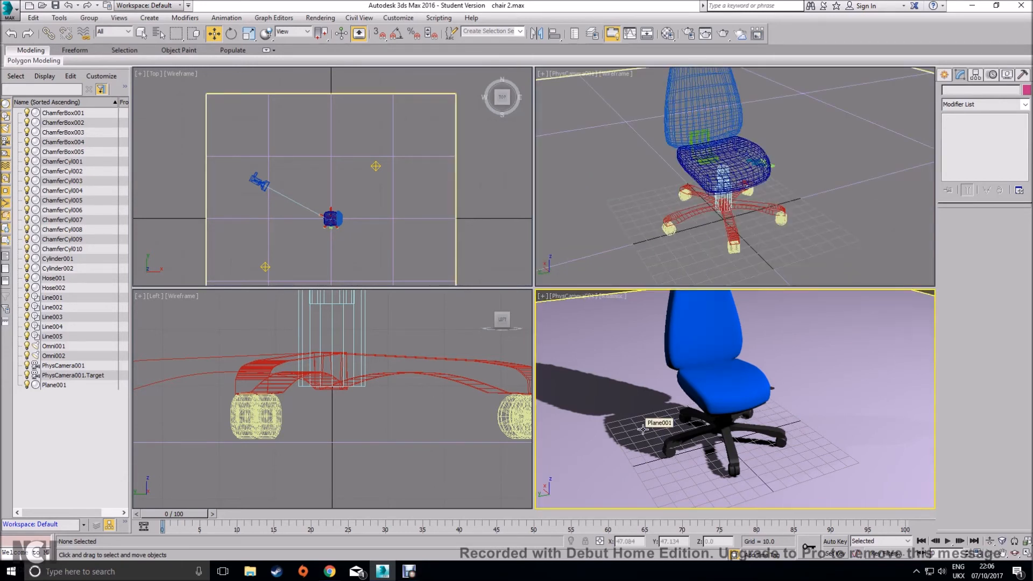
key("p")
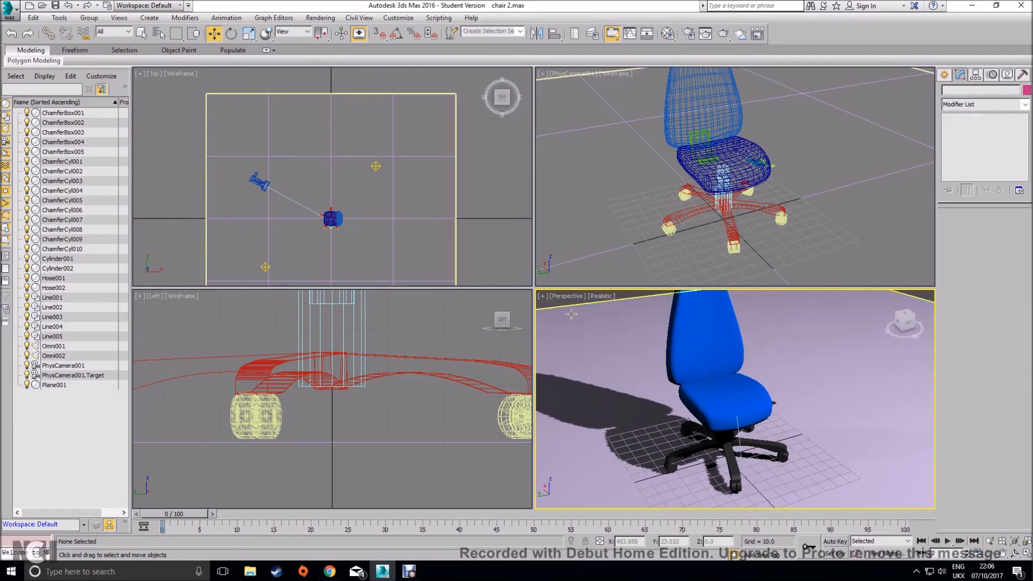
left_click(570, 297)
mouse_move(587, 308)
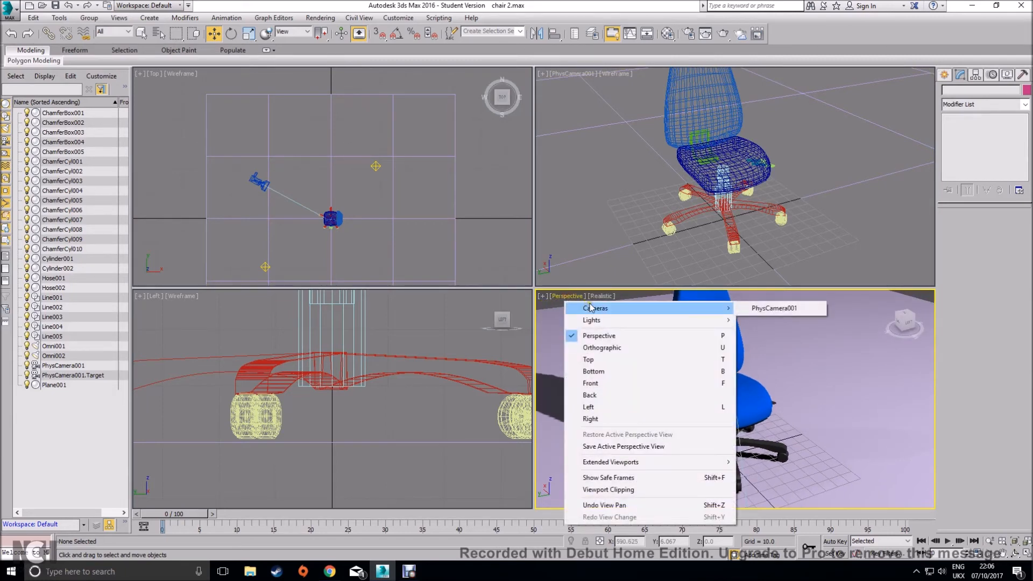
left_click(802, 310)
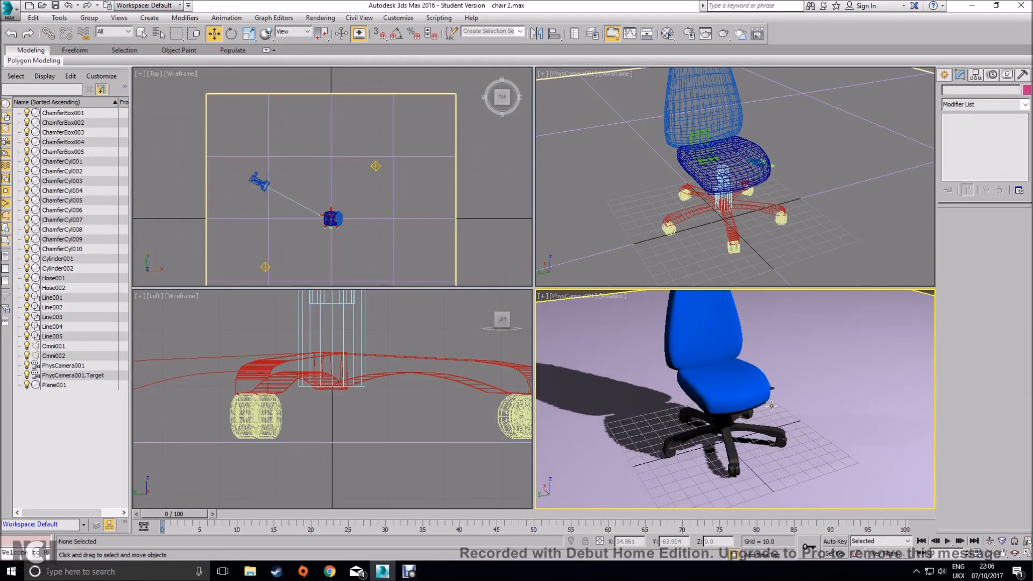
Step: Select the camera target in the Left view and move it to about Y 3, Z 57 on the chair
scroll(358, 406, "up", 5)
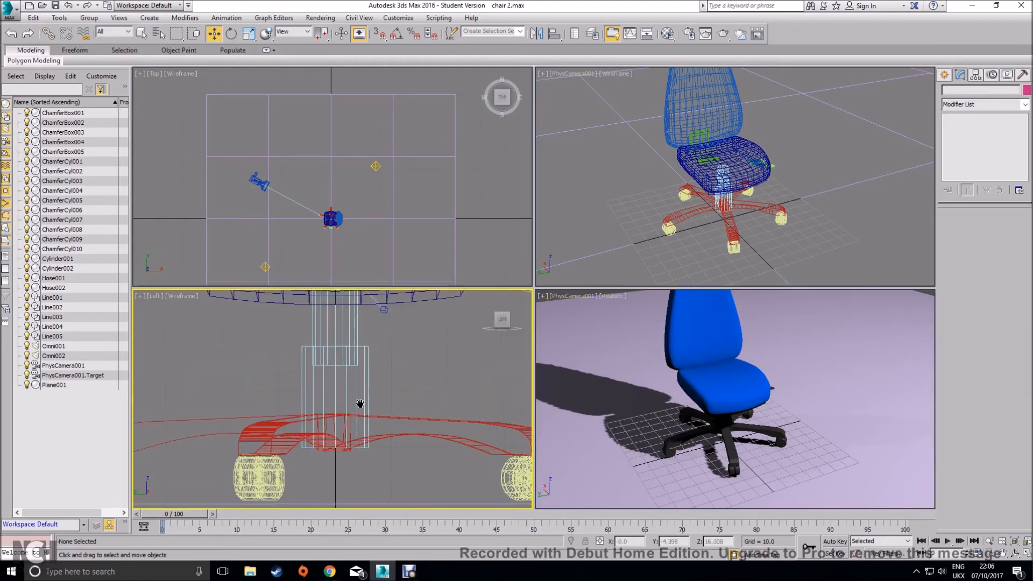
left_click(383, 387)
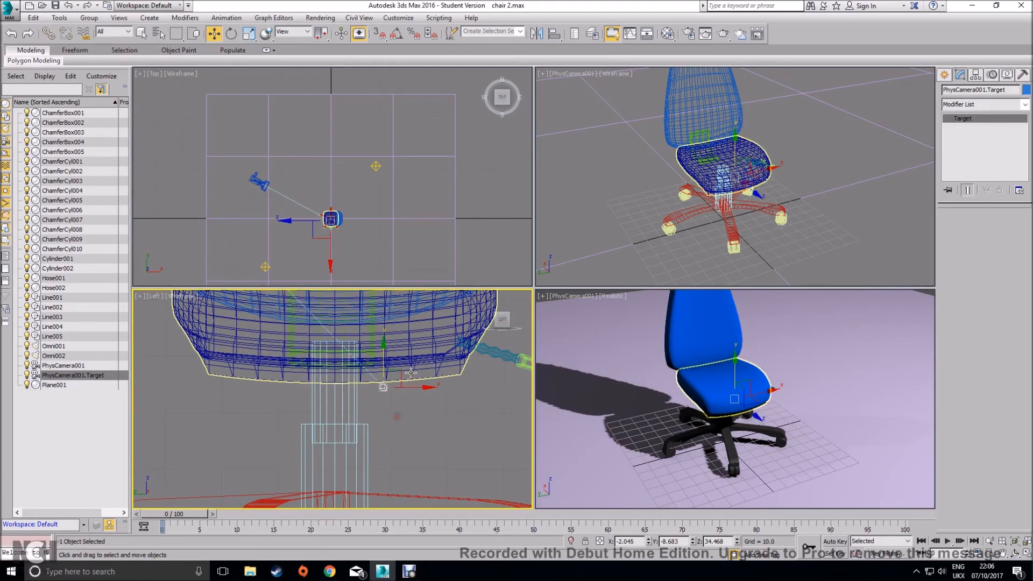
left_click_drag(403, 372, 336, 242)
Step: Test-render the shaded physical camera view and close the rendered frame
right_click(772, 413)
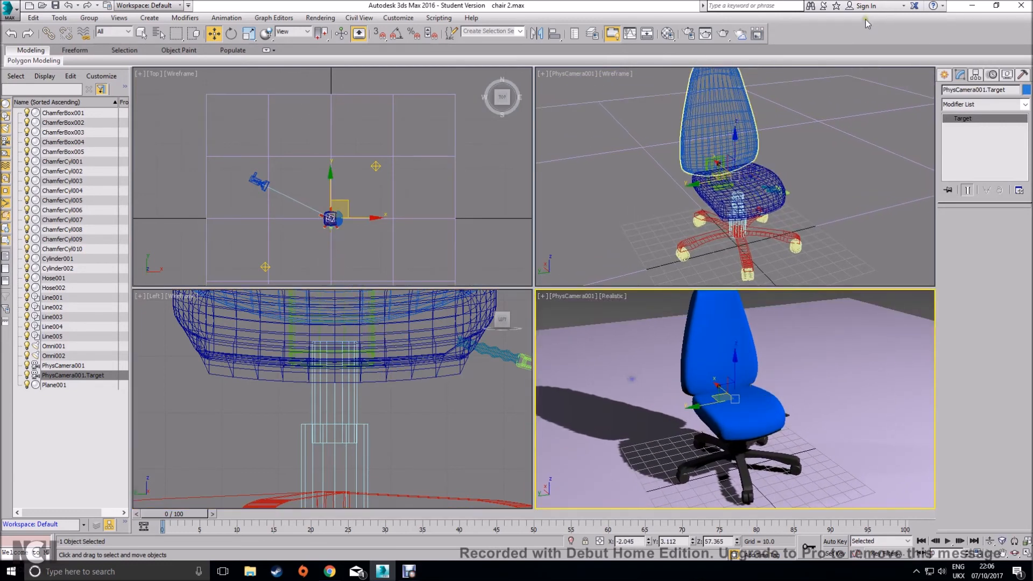
left_click(729, 34)
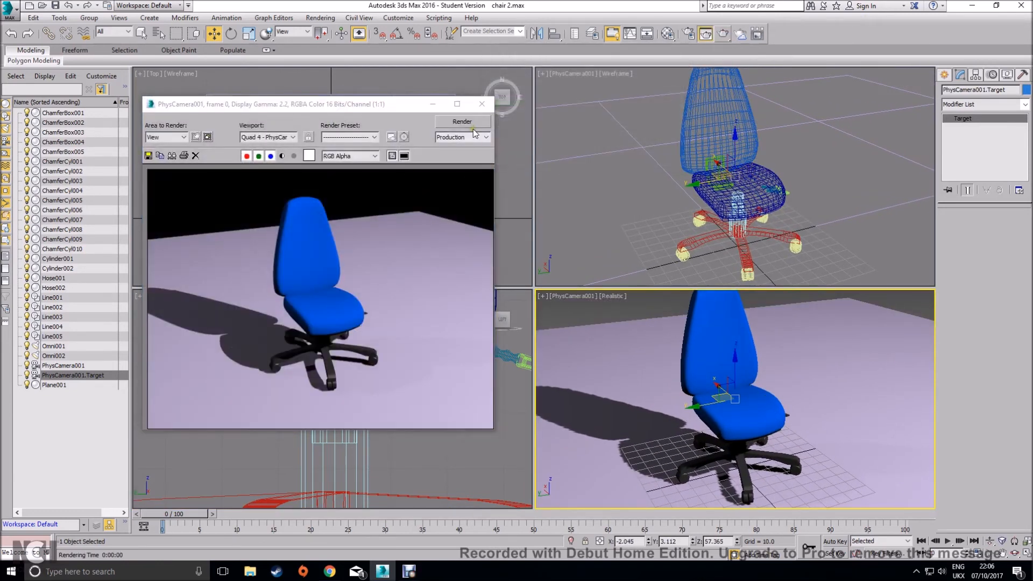
left_click(479, 105)
Step: Draw a circle spline in the Top view, centred on the chair and reaching the camera, with a radius of about 319
right_click(375, 217)
scroll(374, 218, "up", 3)
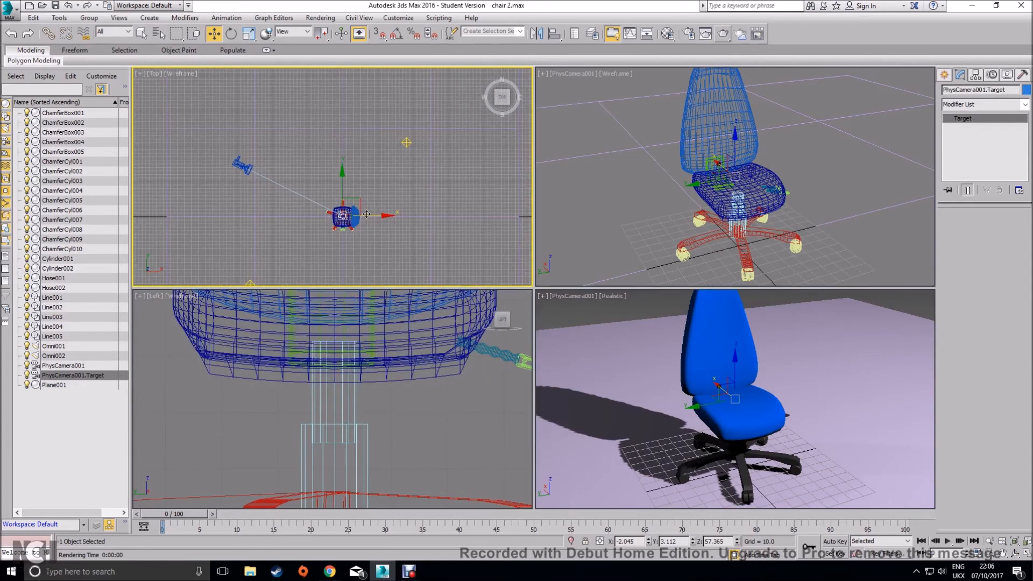
left_click(944, 75)
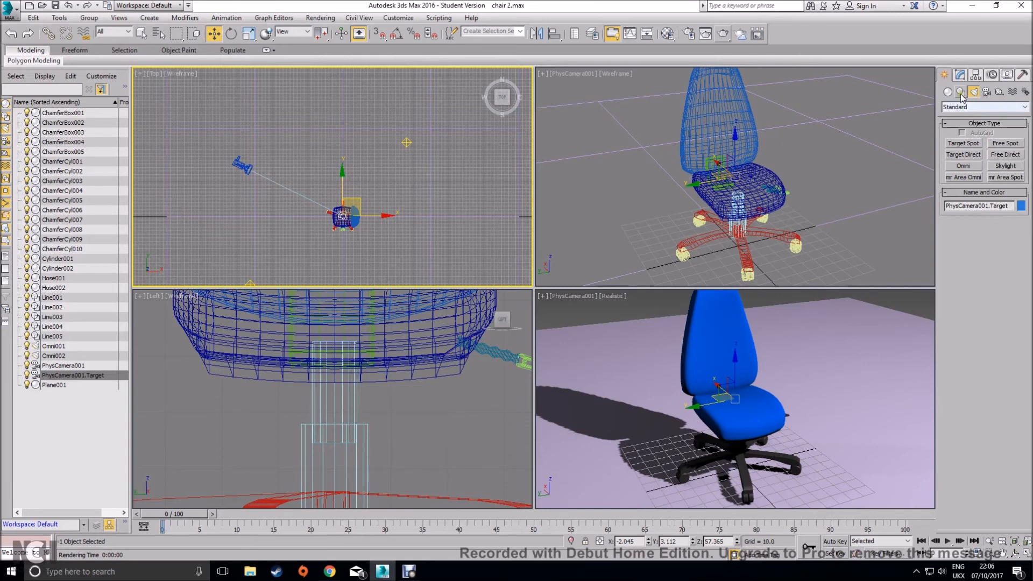
left_click(961, 92)
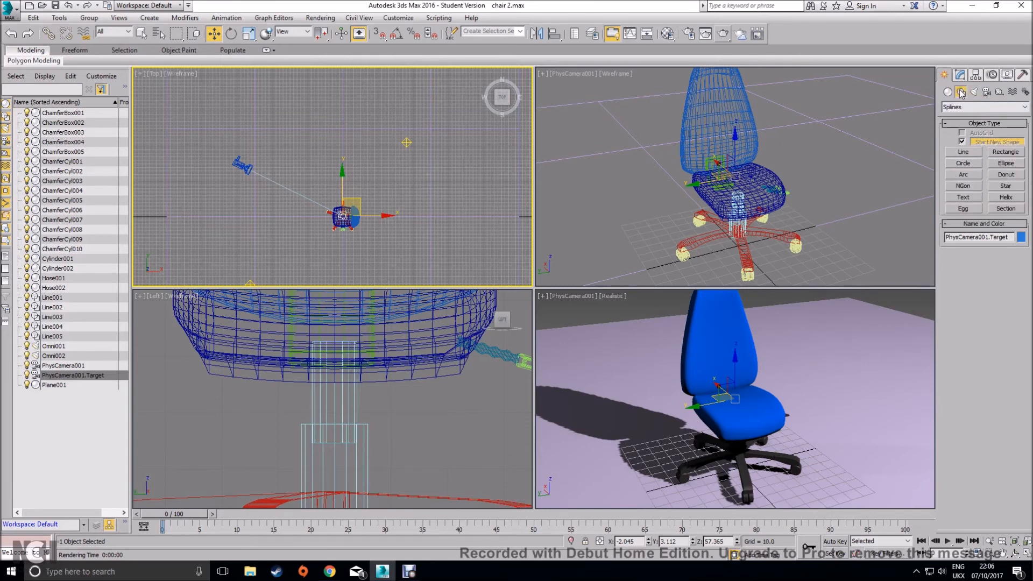
left_click(963, 163)
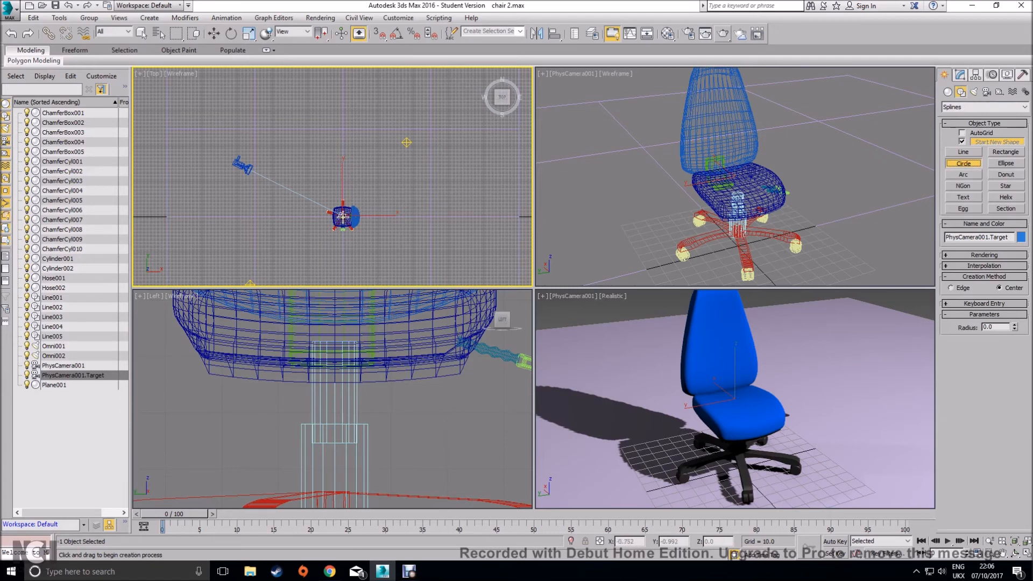
left_click_drag(342, 216, 243, 167)
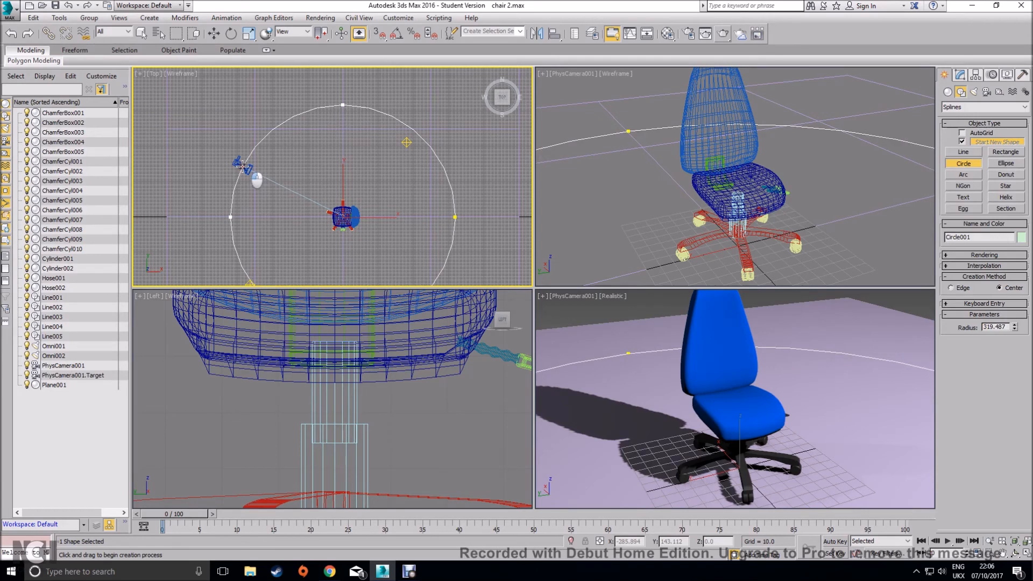
Step: Raise the circle vertically in the Left view to about Z 185, level with the camera
left_click(215, 34)
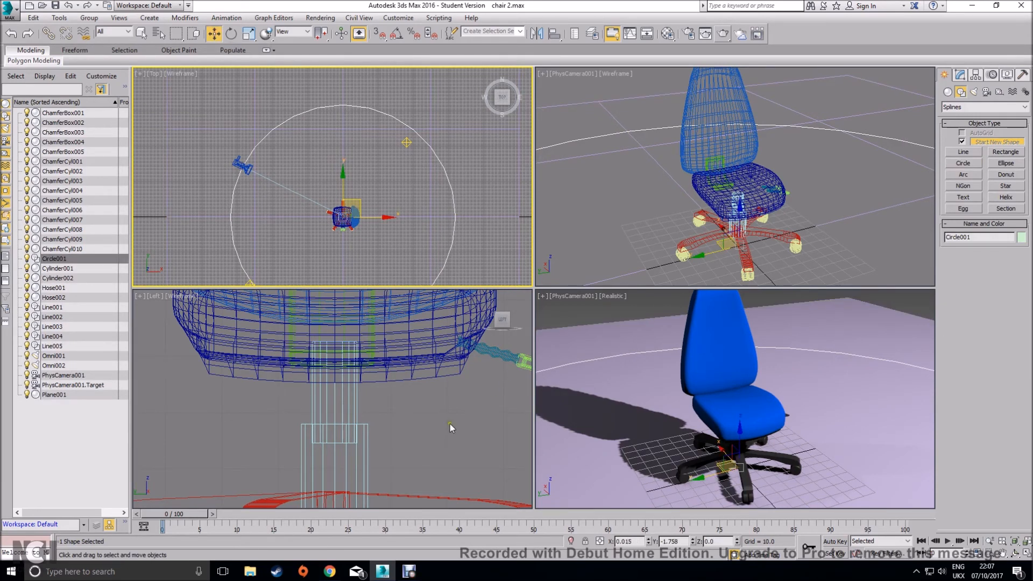
scroll(449, 424, "down", 10)
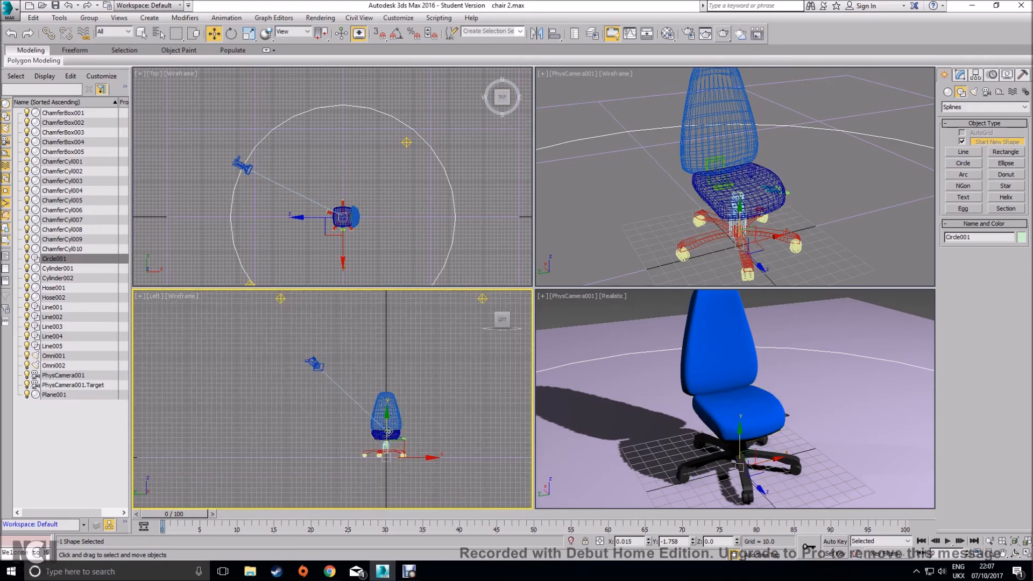
left_click_drag(387, 430, 388, 338)
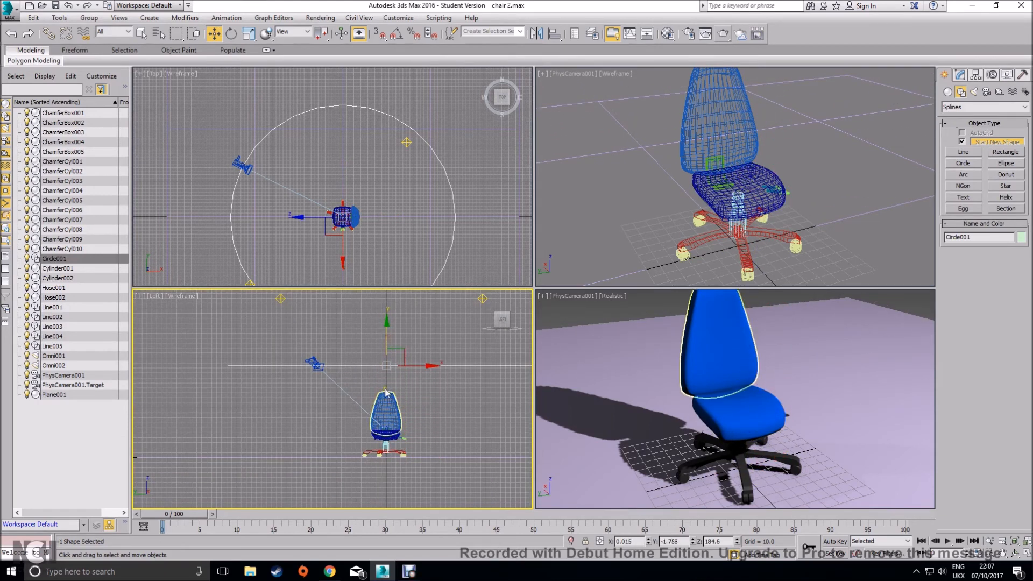
Step: Change the wireframe camera viewport to the Front view and nudge the circle up to about Z 187
right_click(576, 73)
key("f")
scroll(672, 218, "up", 2)
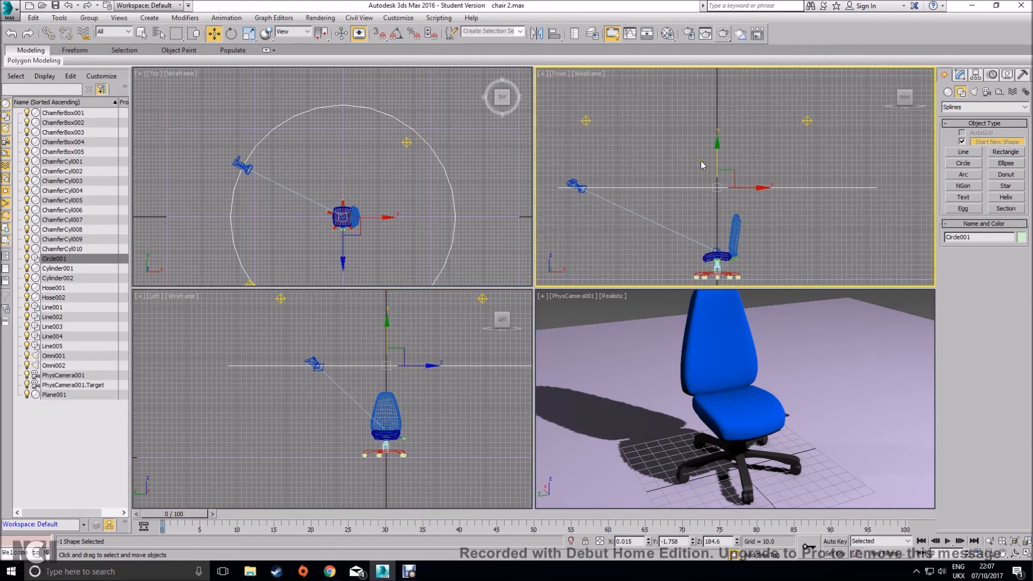
left_click_drag(715, 156, 715, 155)
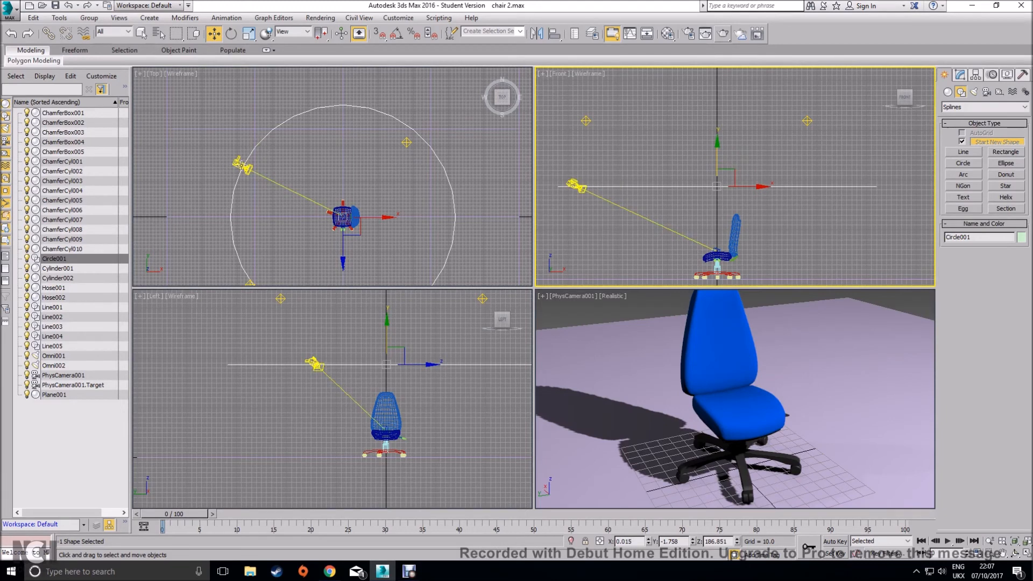
Step: Select the physical camera rather than its target and attach it to the circle spline with a Path Constraint
left_click(576, 181)
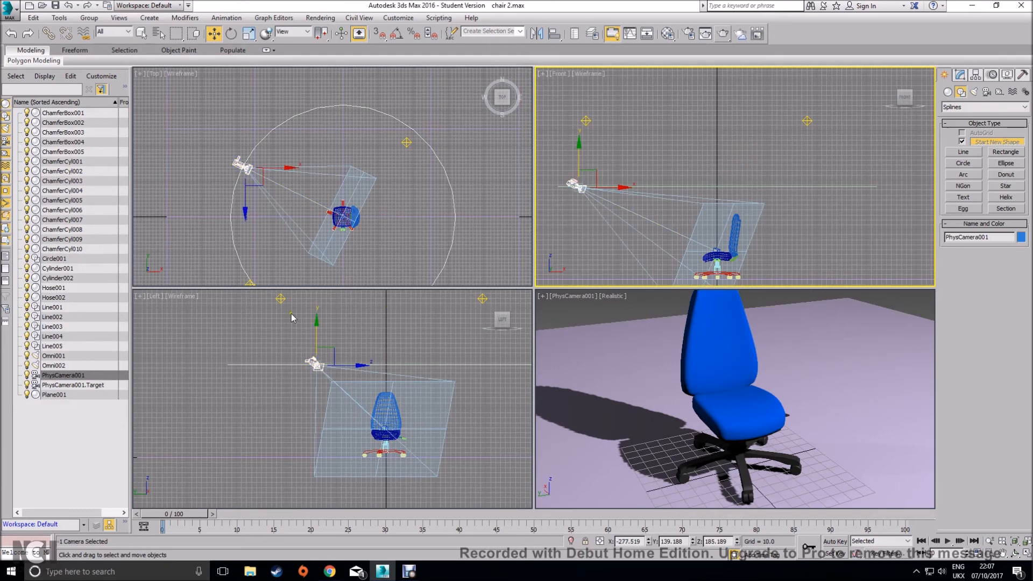
left_click(582, 205)
left_click(575, 181)
left_click(96, 385)
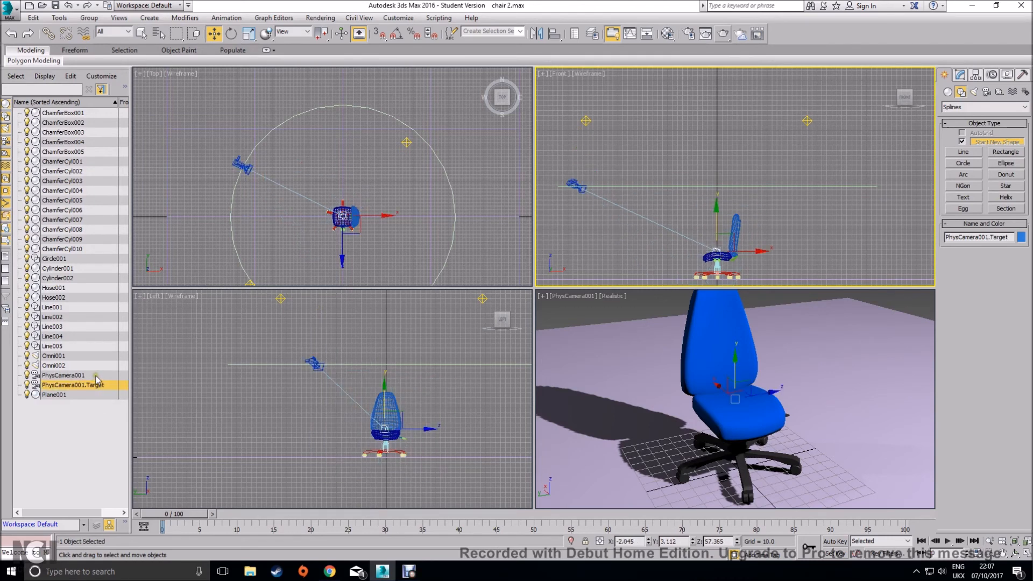
left_click(221, 172)
left_click(237, 163)
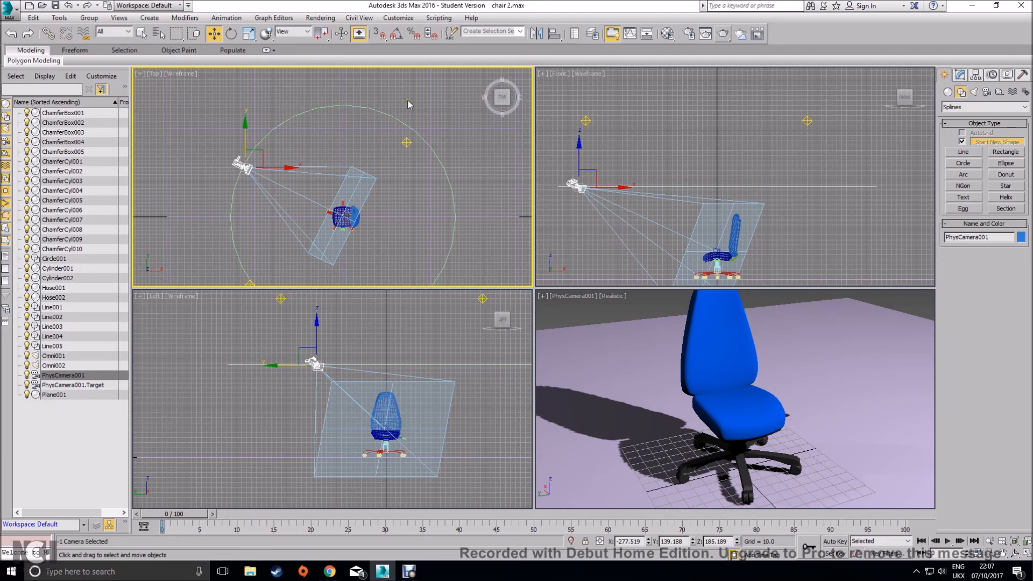
left_click(227, 18)
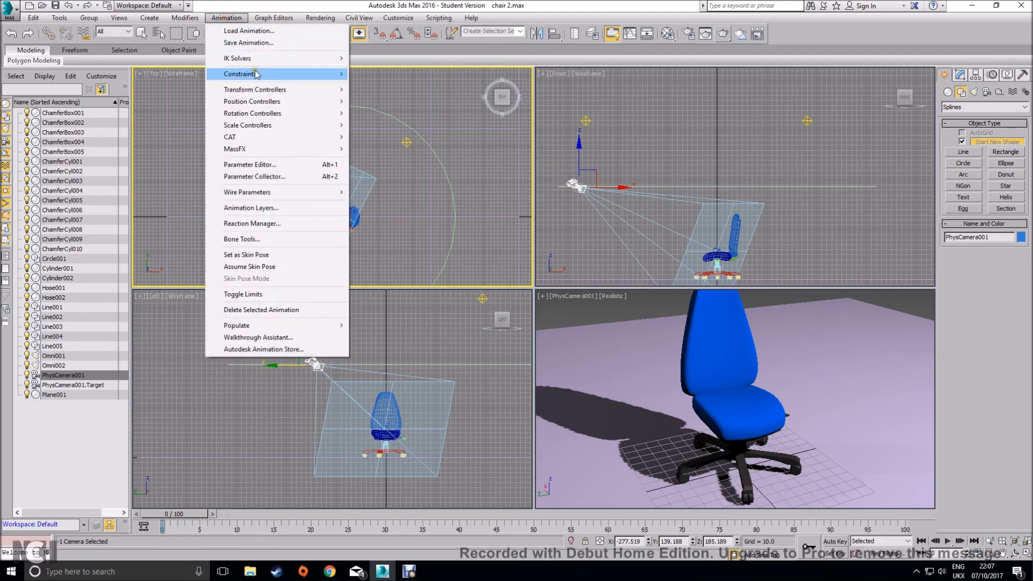
mouse_move(257, 74)
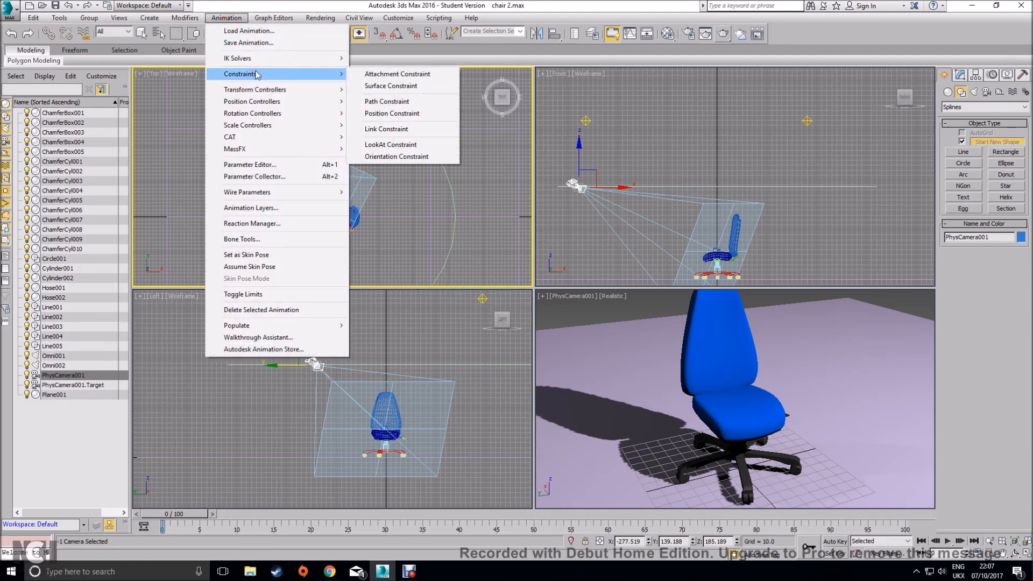
left_click(399, 103)
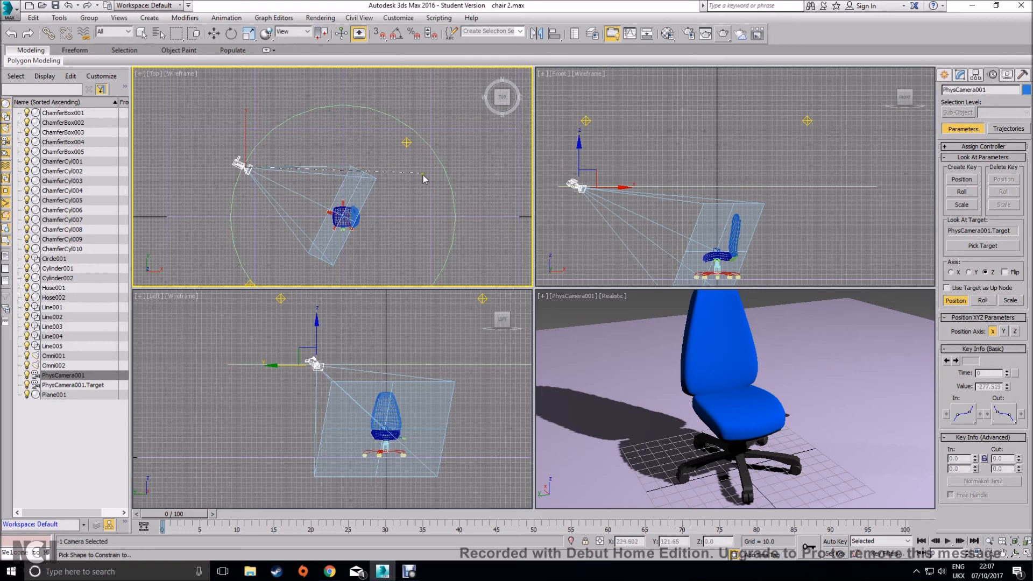
left_click(393, 115)
middle_click_drag(379, 223, 366, 217)
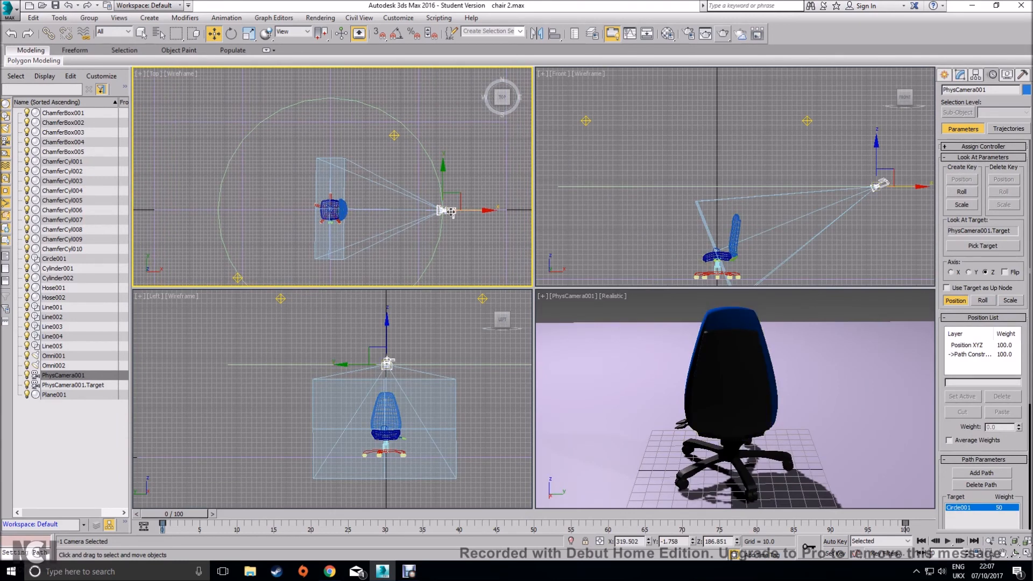
Step: Set the path constraint's % Along Path to 45.0 so the camera starts facing the front of the chair
mouse_move(946, 480)
left_mouse_down()
mouse_move(945, 442)
mouse_move(946, 461)
left_mouse_up()
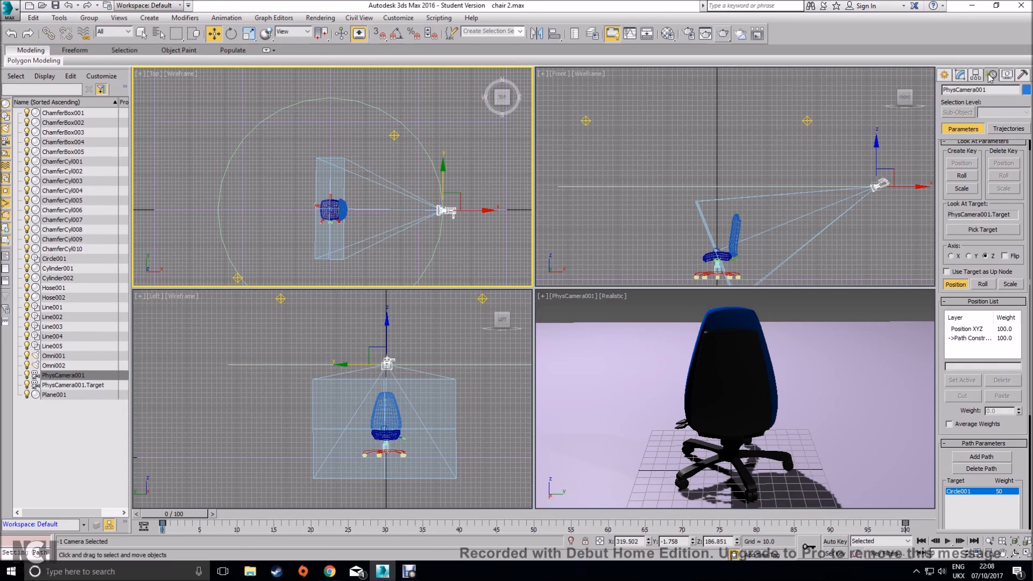
left_click_drag(954, 410, 954, 381)
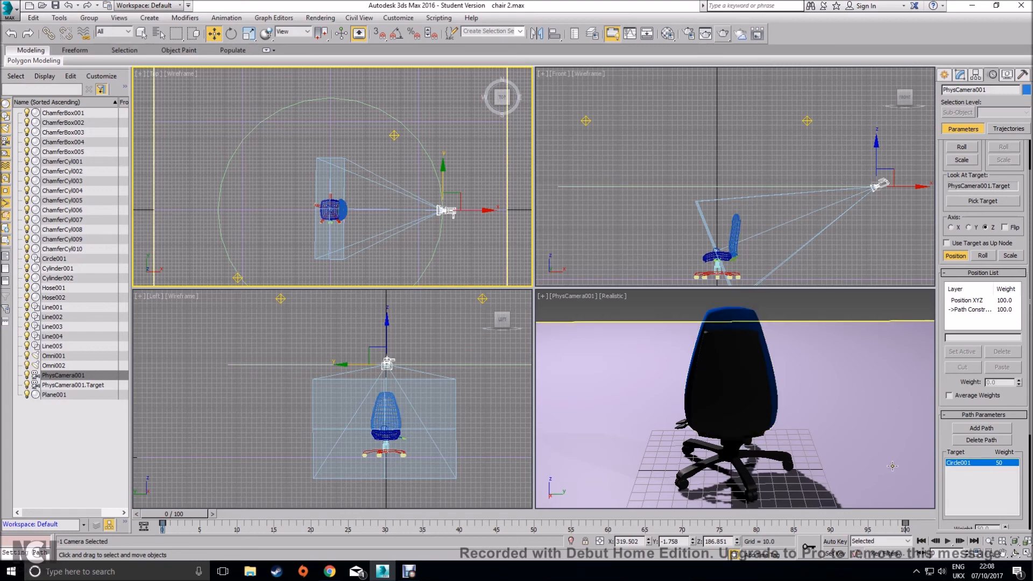
left_click_drag(952, 435, 952, 306)
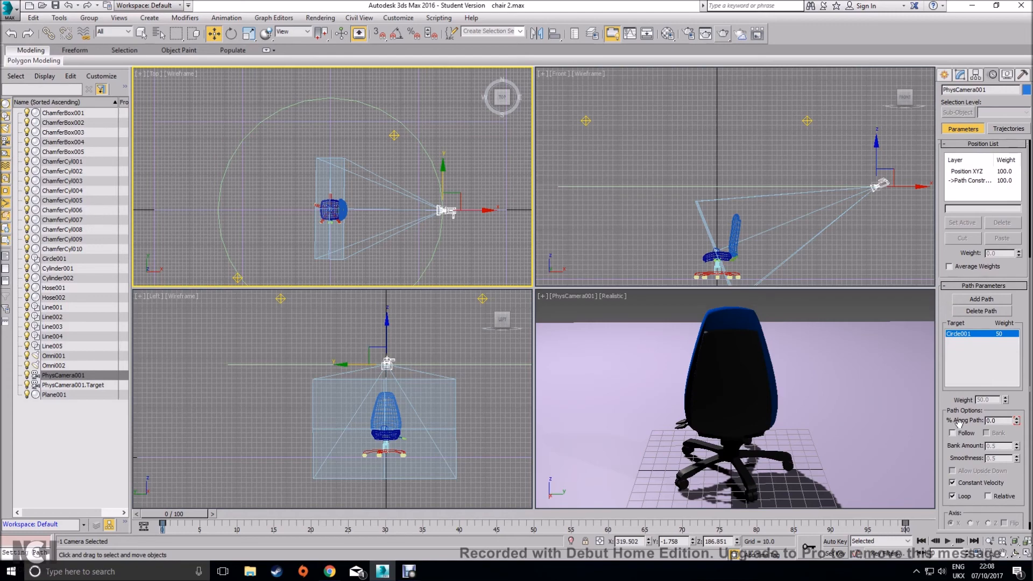
left_click_drag(1016, 420, 1002, 393)
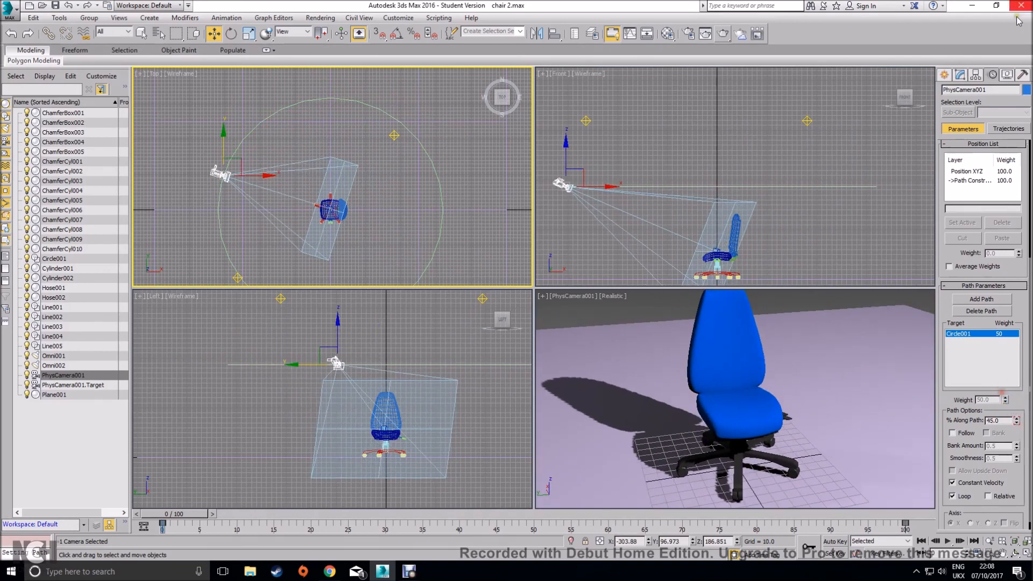
left_click(944, 75)
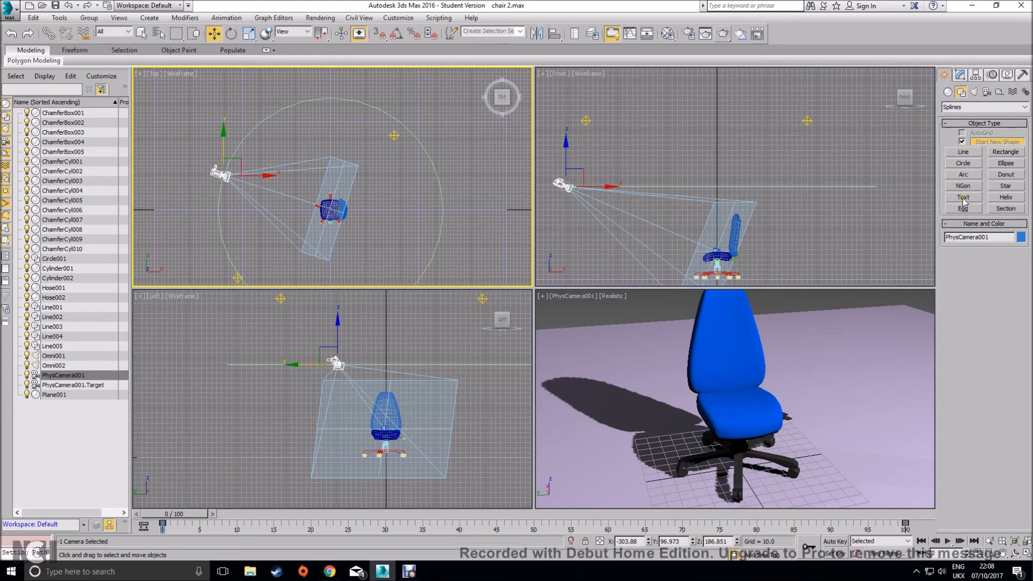
left_click(1005, 198)
left_click_drag(831, 389, 877, 379)
left_click(867, 312)
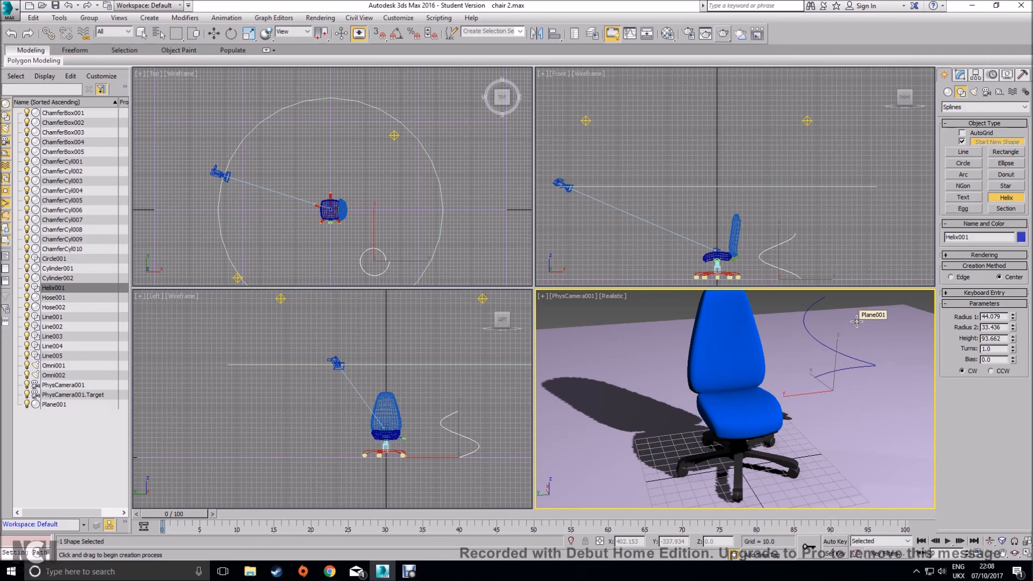
right_click(857, 321)
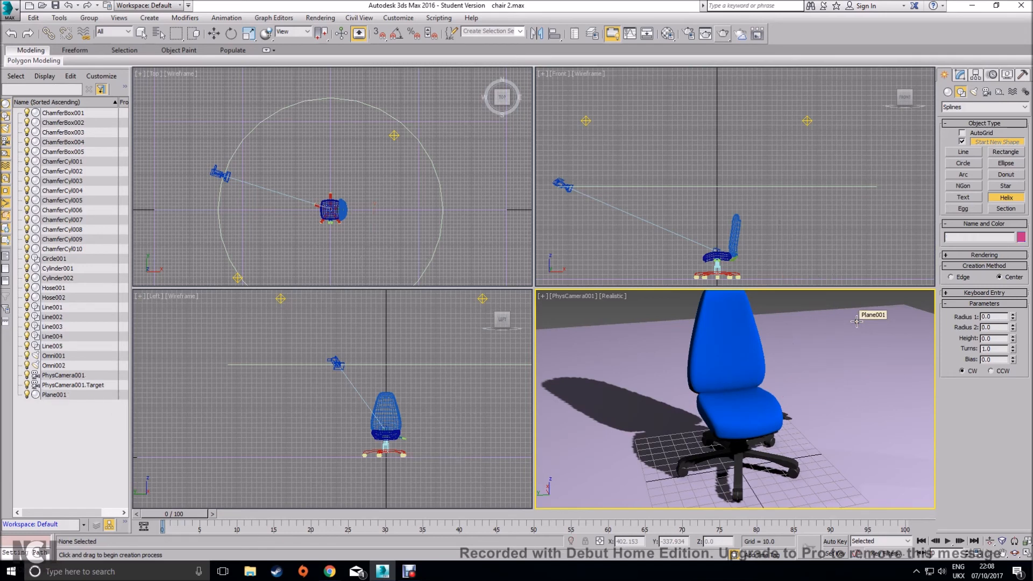
left_click(214, 33)
left_click_drag(188, 518, 185, 543)
key("w")
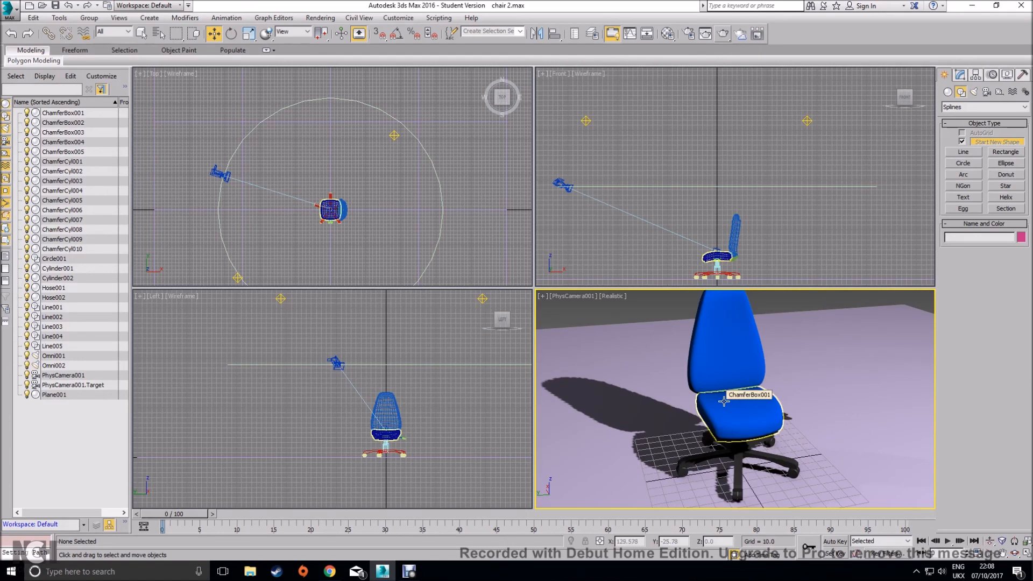
Step: Open Render Setup and set the time output to the range of frames 0 to 100, keeping the custom 640 x 480 output size
left_click(689, 34)
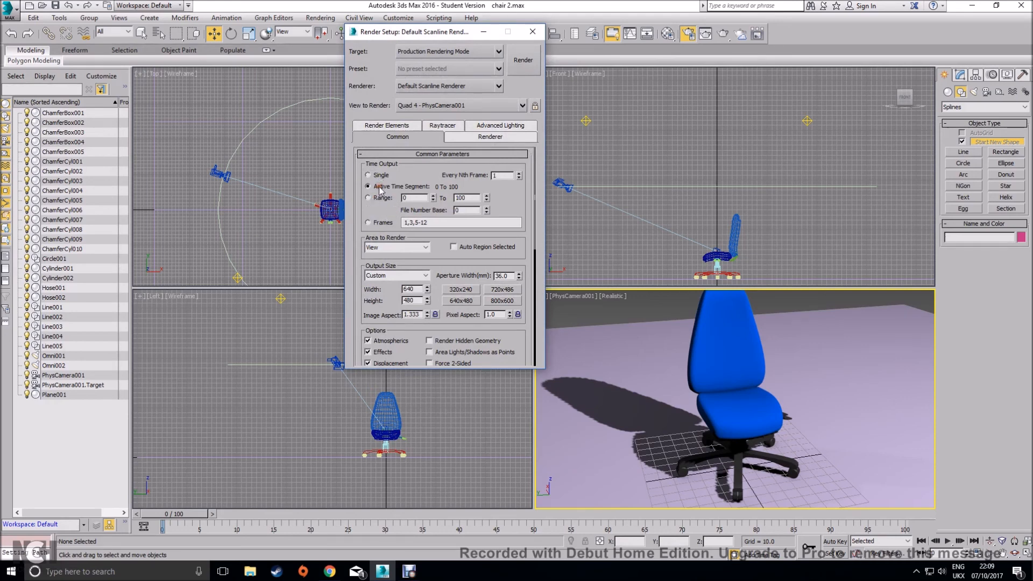
left_click(380, 199)
left_click(423, 280)
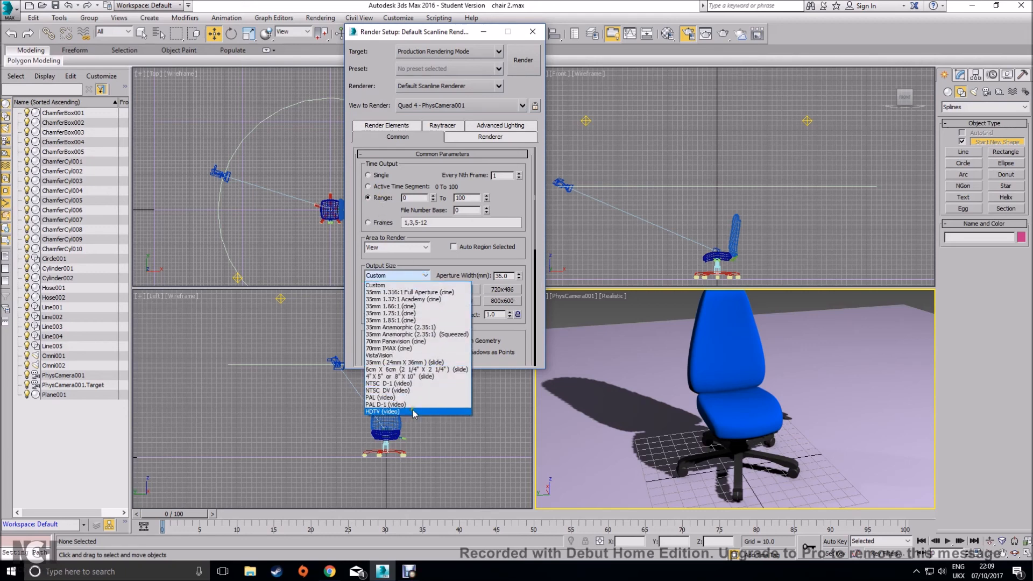
left_click(457, 257)
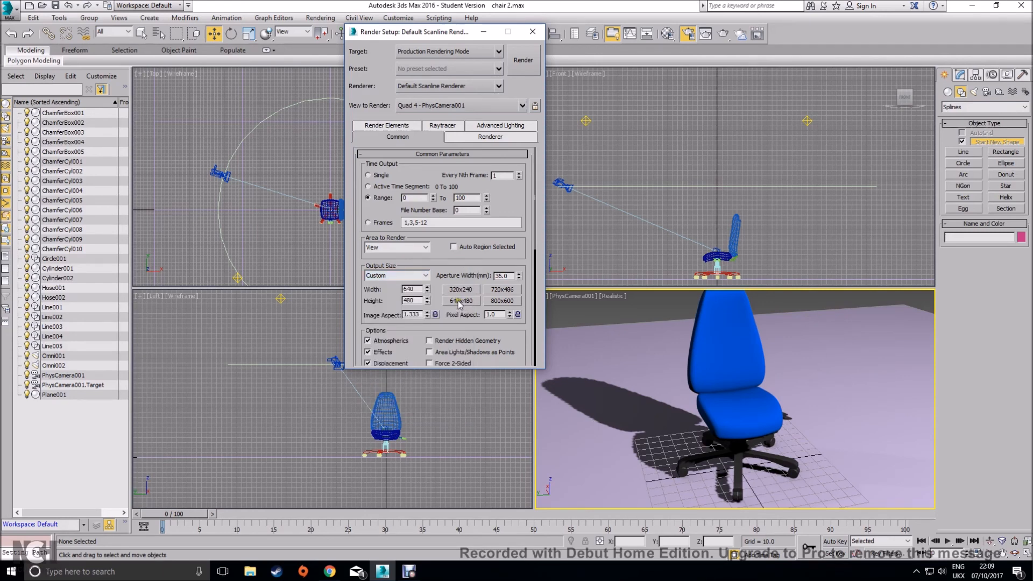
Step: Enable saving the render output and set it to an AVI file named Chair Output 2 on the desktop
left_click_drag(379, 293, 401, 127)
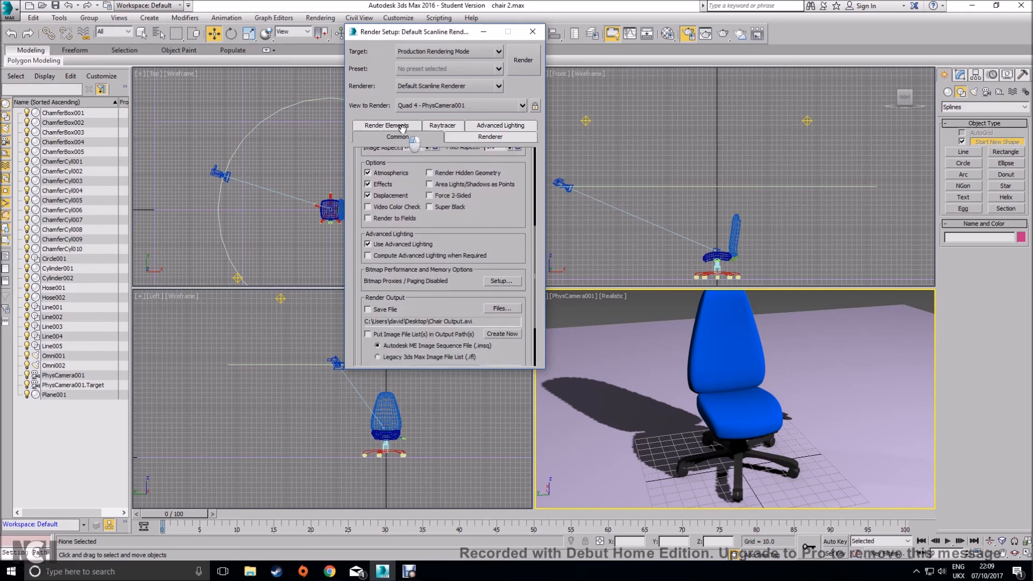
left_click(388, 309)
left_click_drag(388, 309, 441, 298)
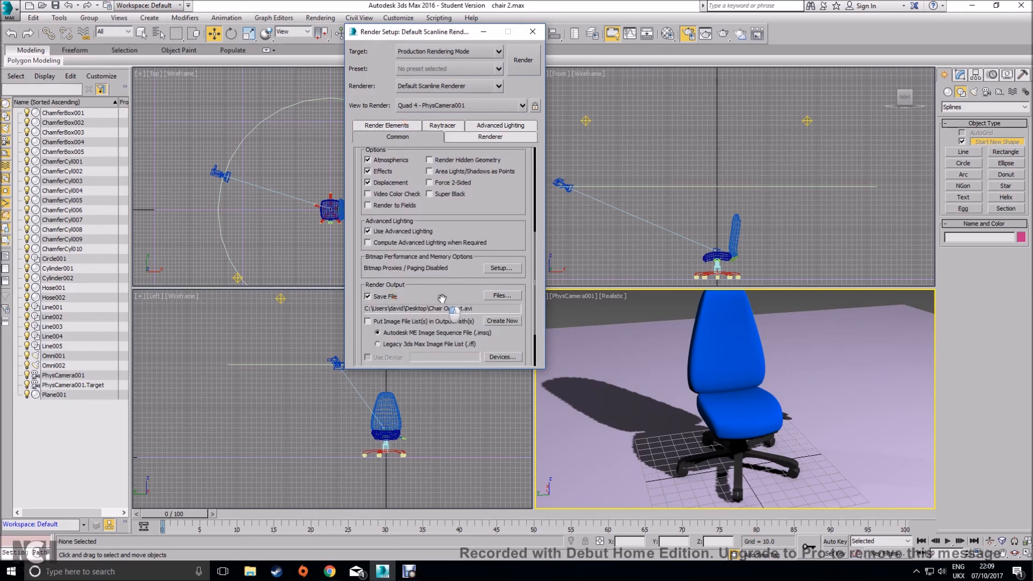
left_click(508, 295)
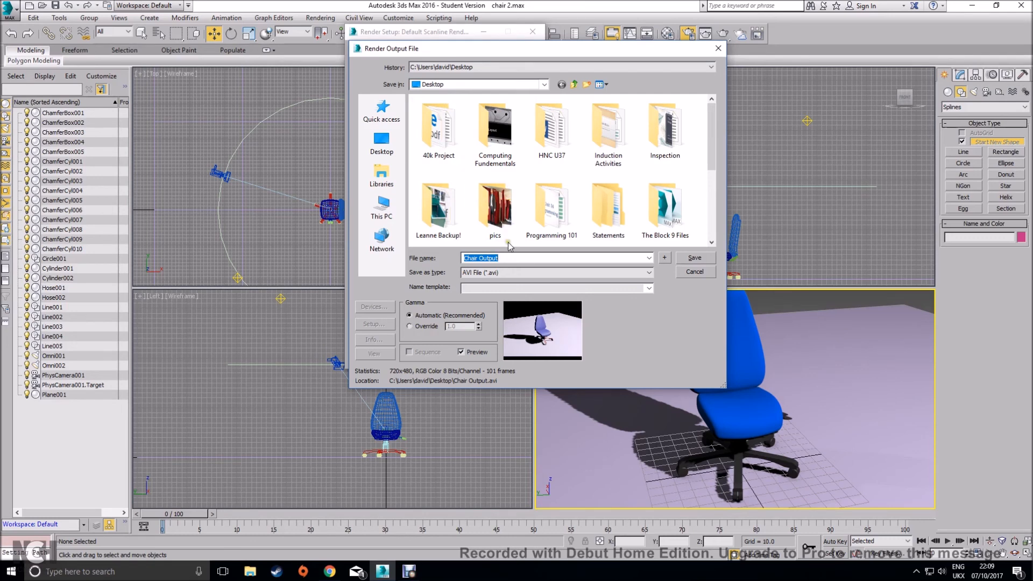
left_click(514, 259)
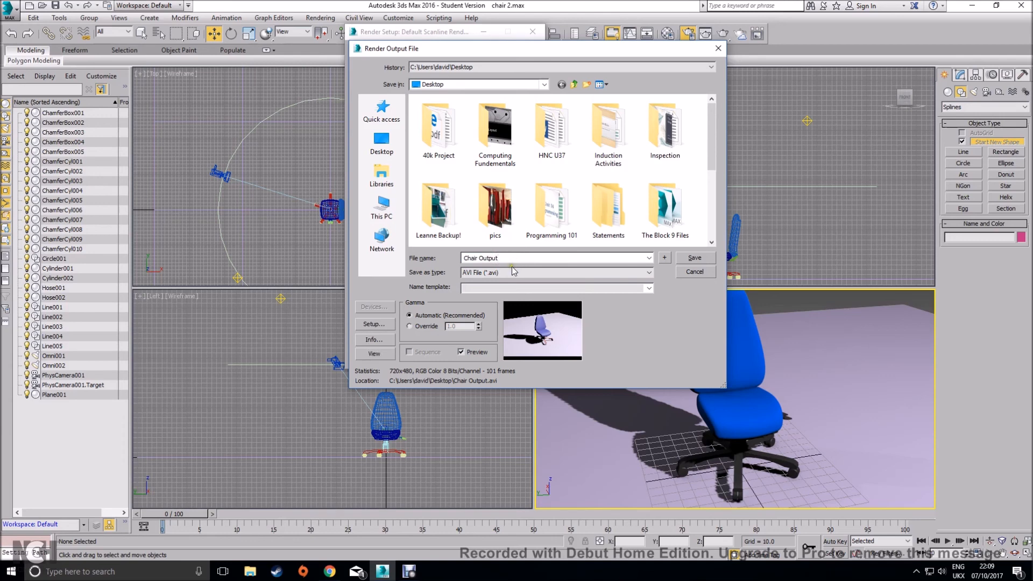
left_click(511, 273)
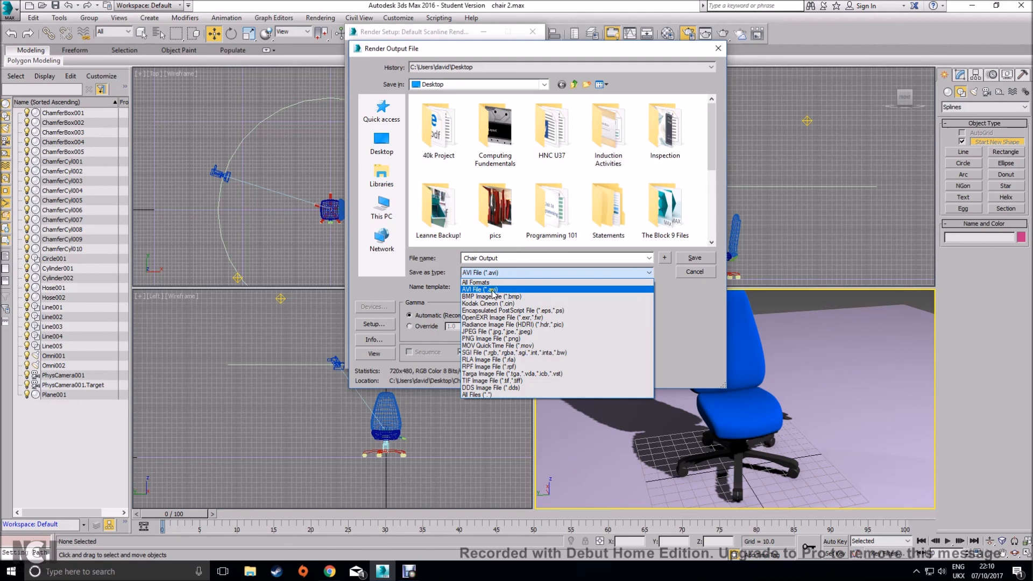
left_click(492, 291)
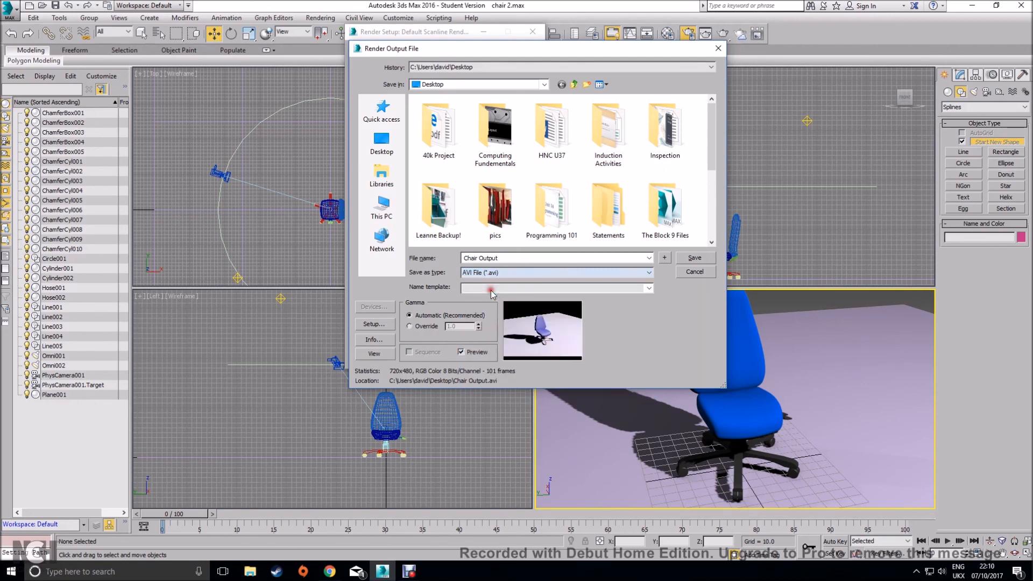
left_click(512, 259)
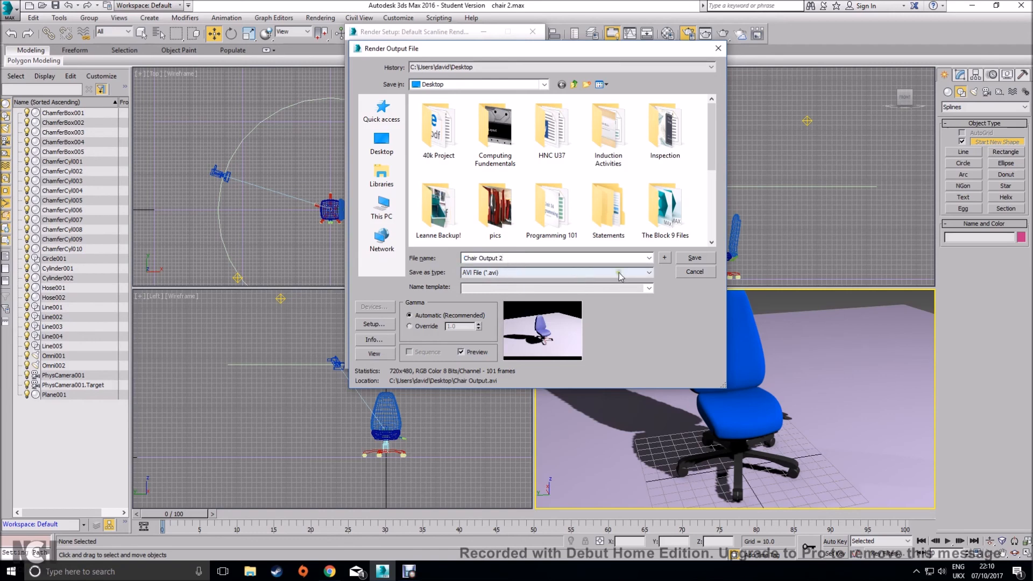
left_click(695, 258)
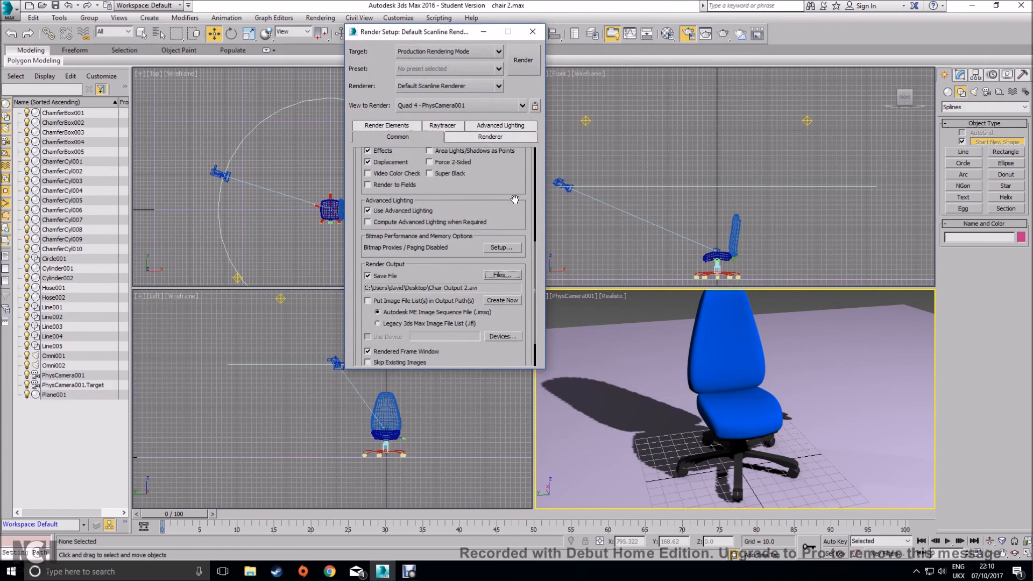
Step: Render the camera animation to the AVI file, and minimise the render windows and the main window to reach the desktop
scroll(502, 341, "down", 2)
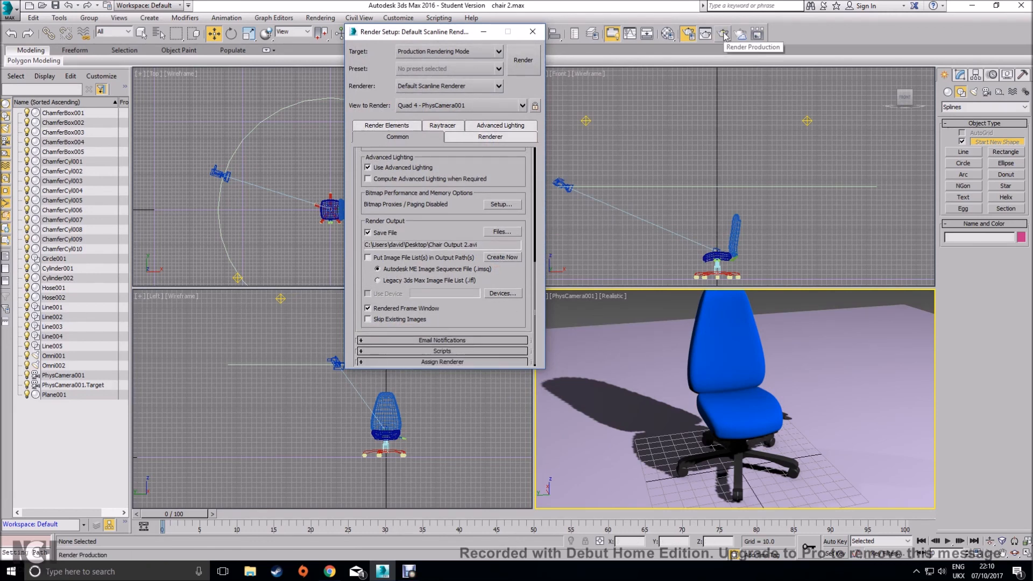
left_click(523, 62)
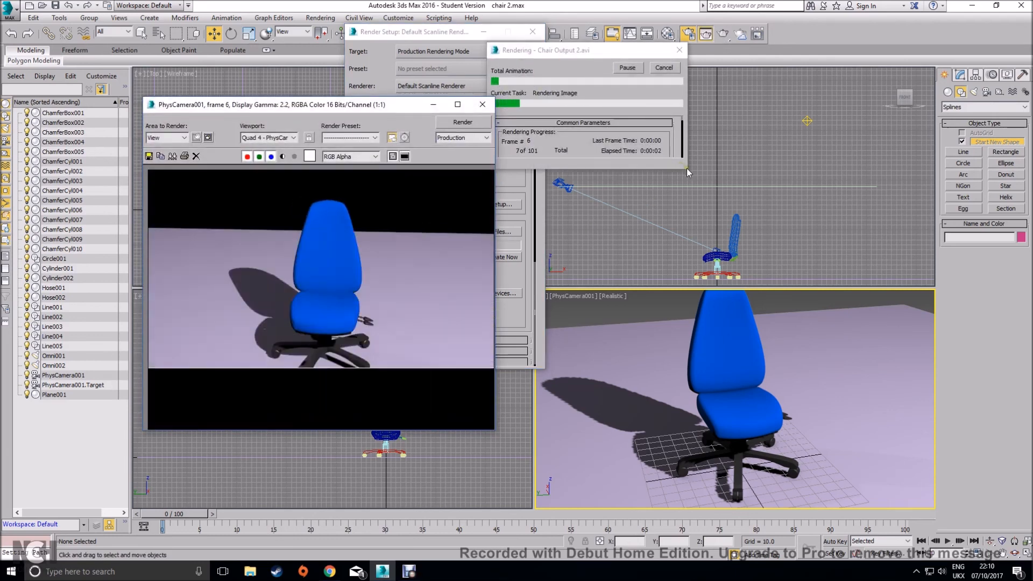
left_click_drag(687, 170, 687, 216)
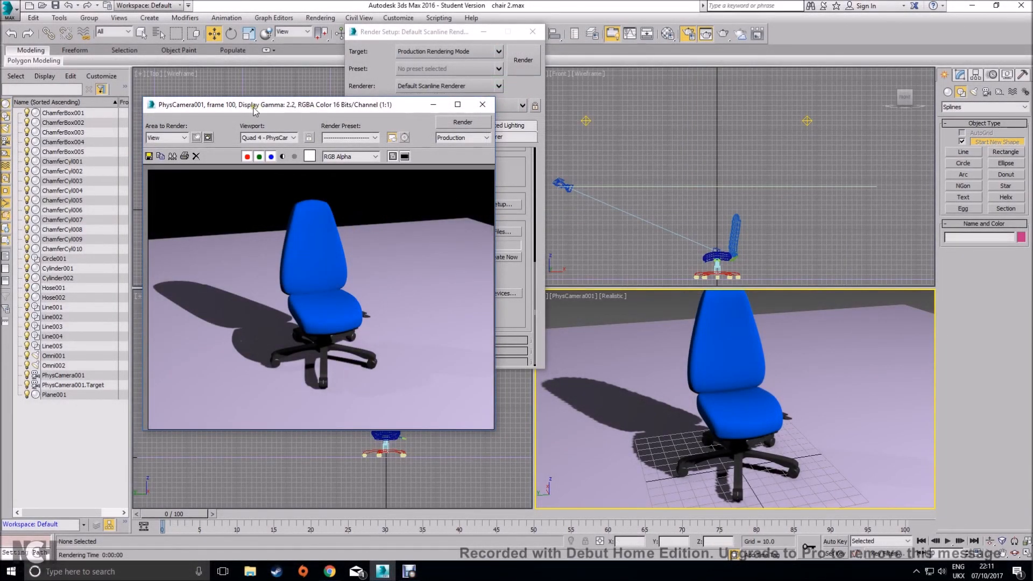
left_click(433, 104)
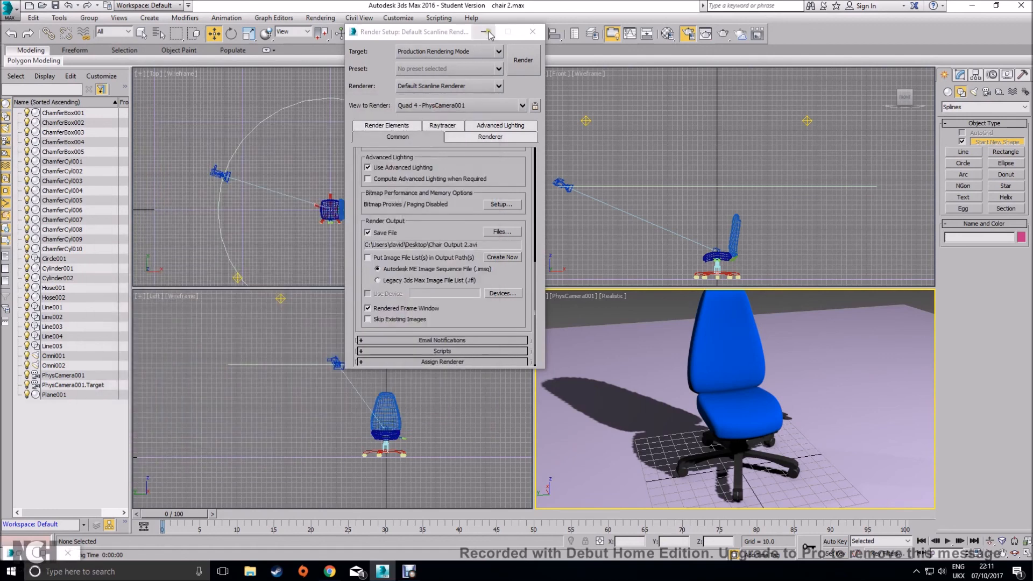
left_click(483, 31)
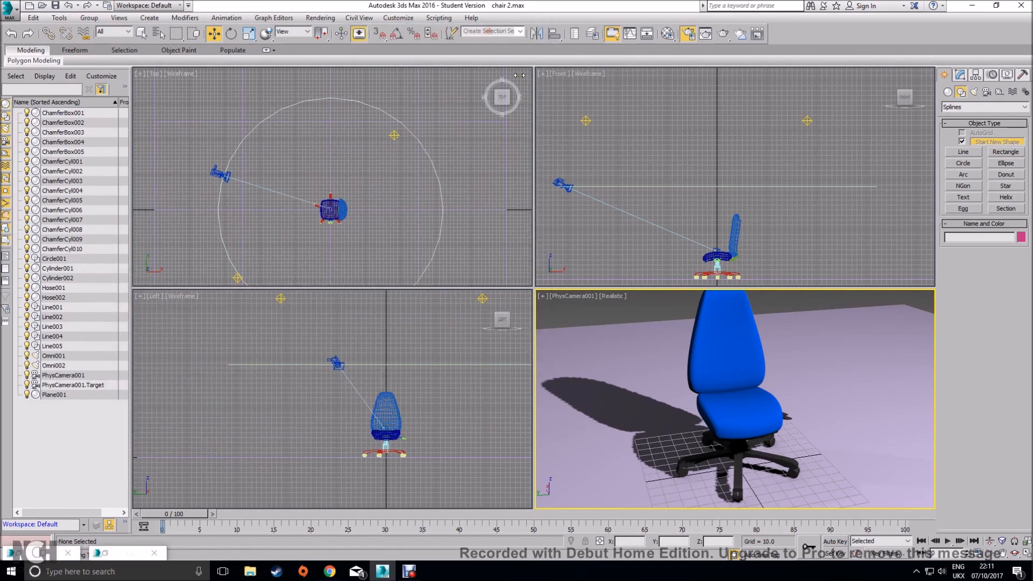
left_click(983, 6)
left_click(971, 7)
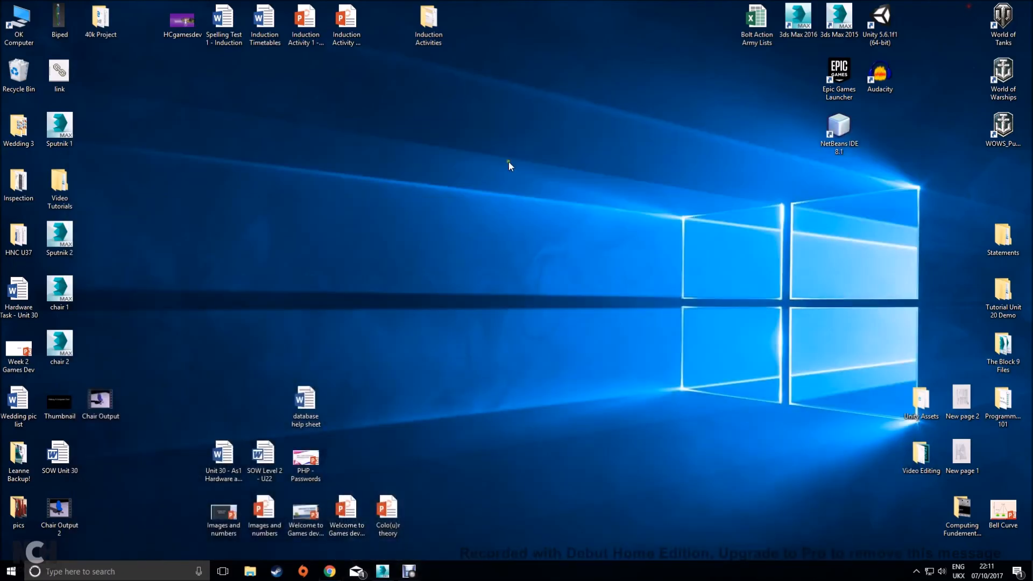
Step: Open the Chair Output 2 video from the desktop in Films & TV, play it through and close it
double_click(69, 511)
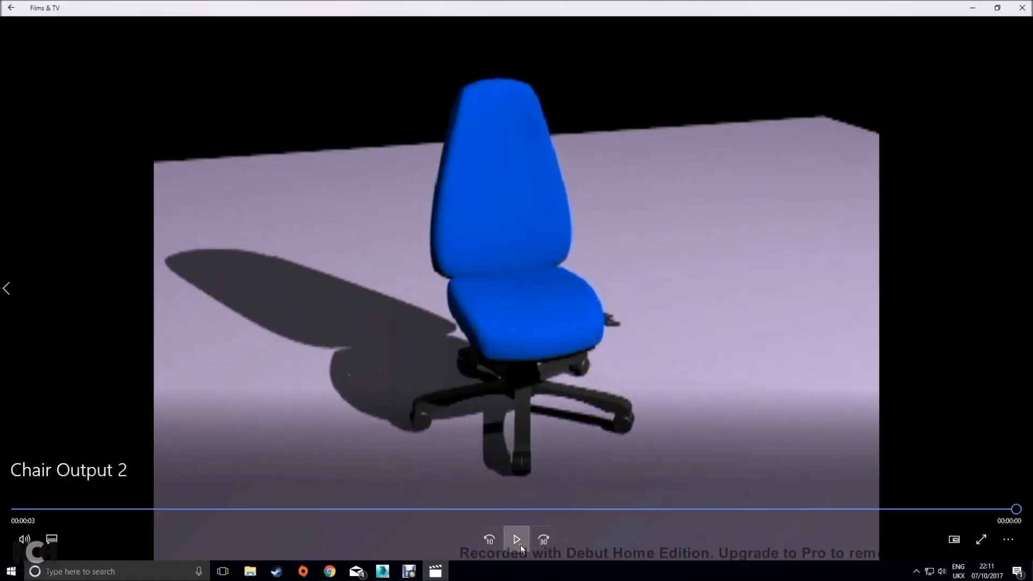
left_click(521, 541)
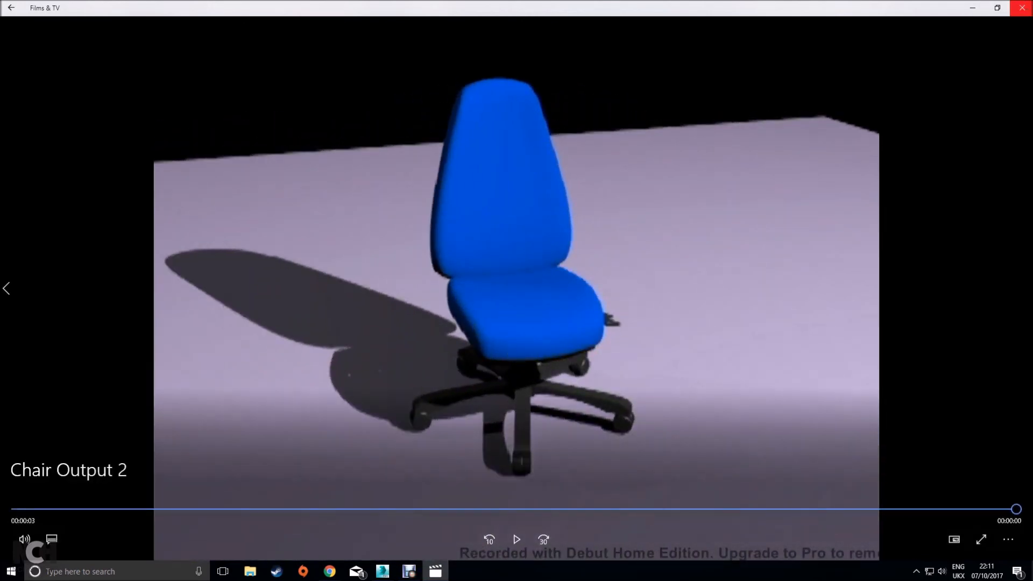
key("alt+F4")
Step: Play the earlier Chair Output video from the desktop for comparison, close it and reopen Chair Output 2
double_click(102, 408)
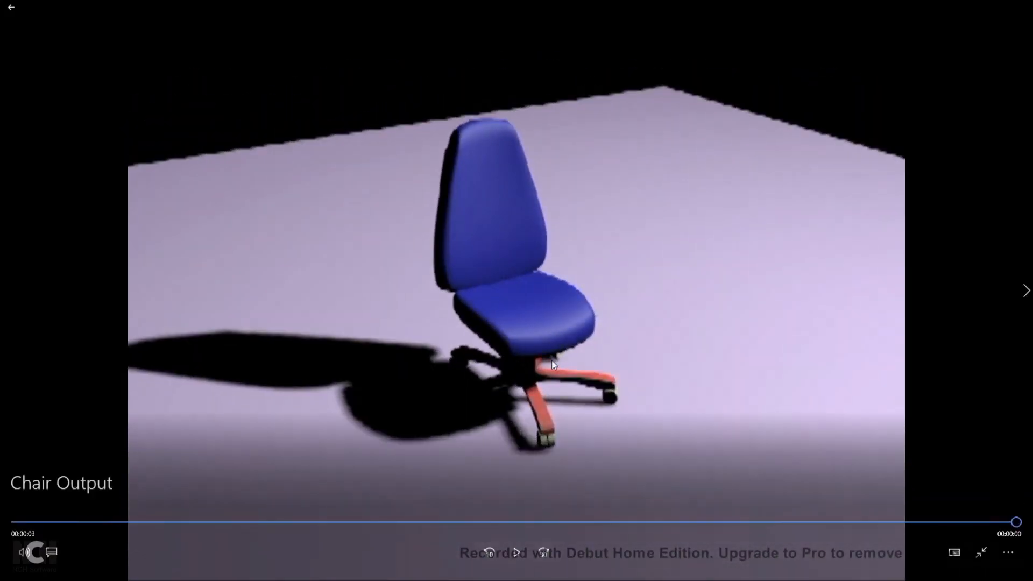
left_click(517, 552)
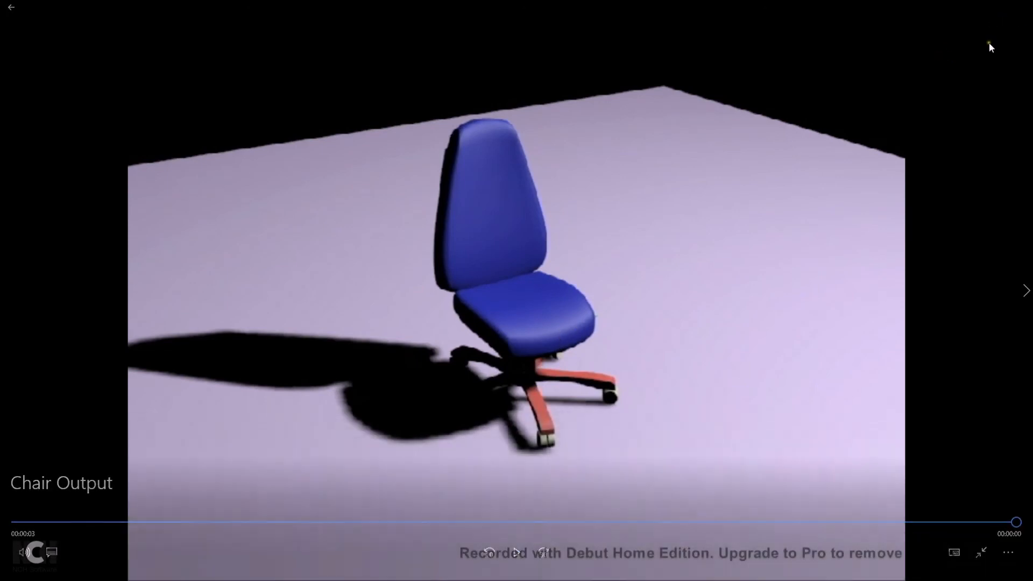
double_click(800, 241)
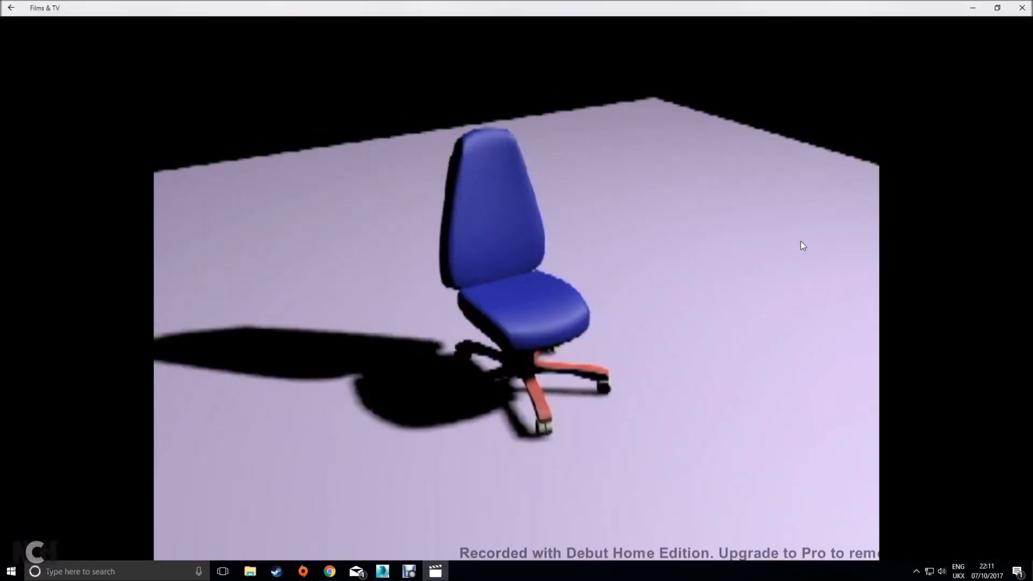
key("alt+F4")
double_click(58, 509)
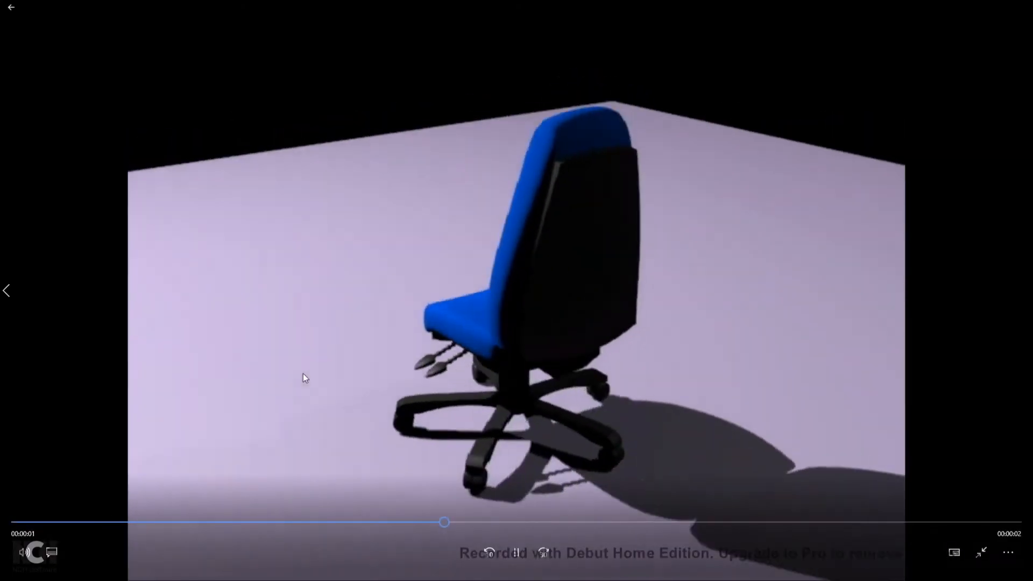